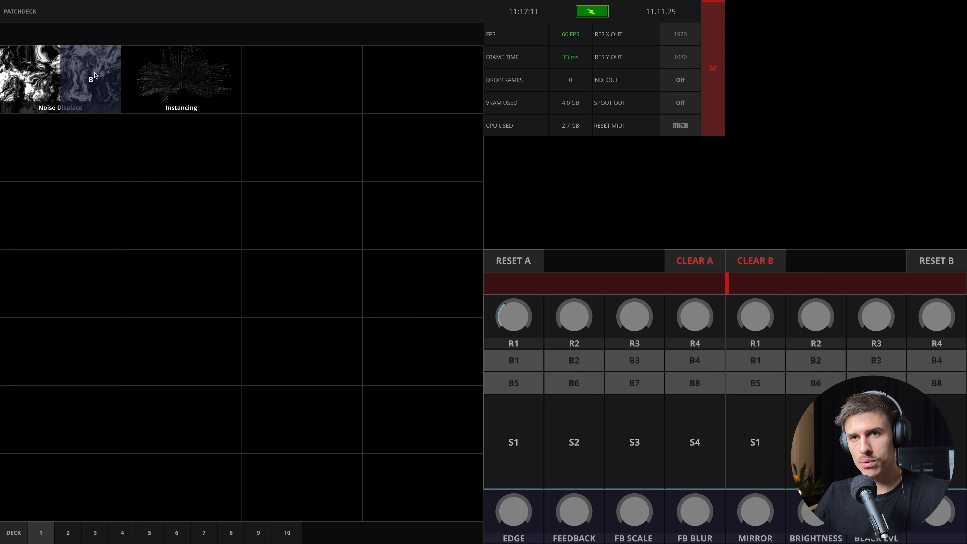
# Load the Noise Displace patch into channel A and look through decks 2, 3, 5 and 6, returning to deck 1
pyautogui.click(38, 79)
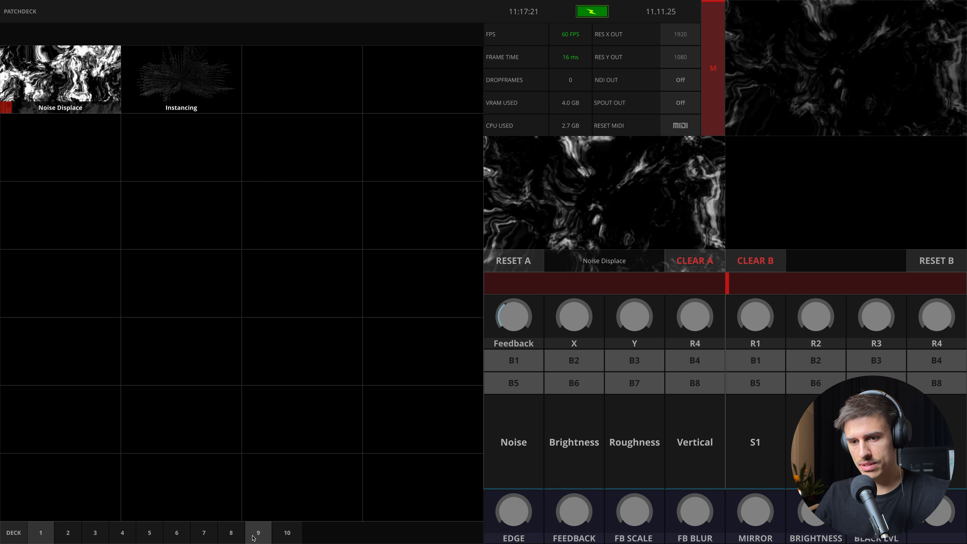
pyautogui.click(68, 536)
pyautogui.click(97, 537)
pyautogui.click(150, 537)
pyautogui.click(180, 537)
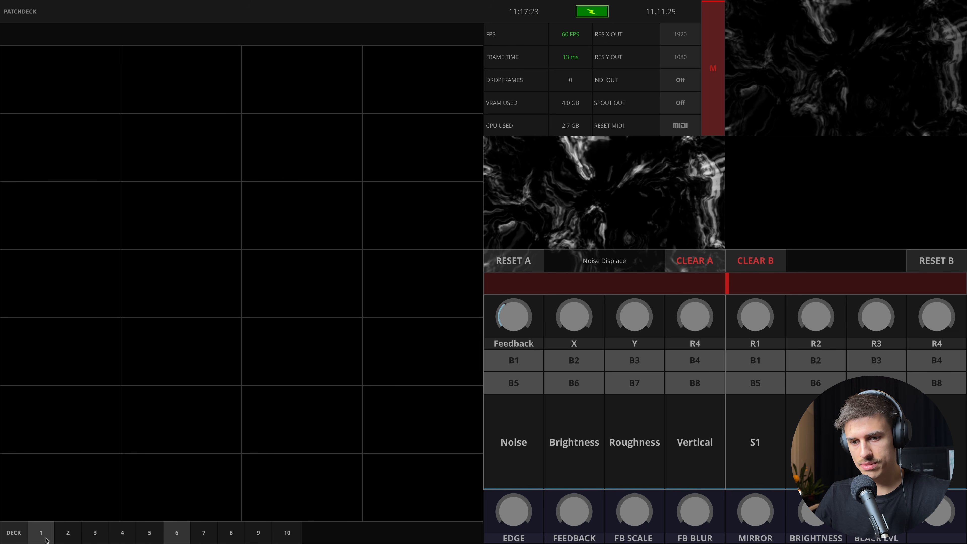
pyautogui.click(44, 538)
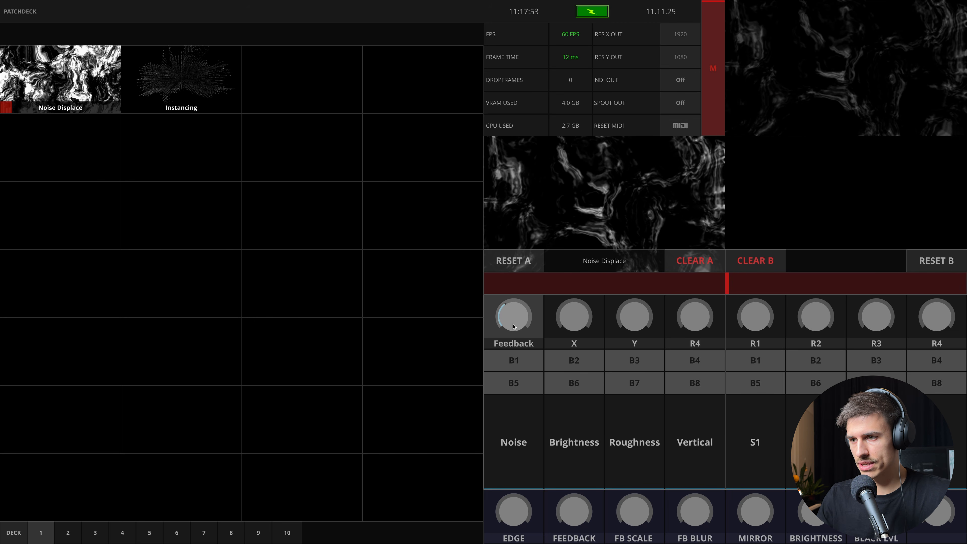
# Try out channel A's Feedback, Noise and Brightness controls with Noise Displace, ending with a reset of channel A
pyautogui.moveTo(509, 324); pyautogui.dragTo(510, 309)
pyautogui.click(513, 458)
pyautogui.click(597, 474)
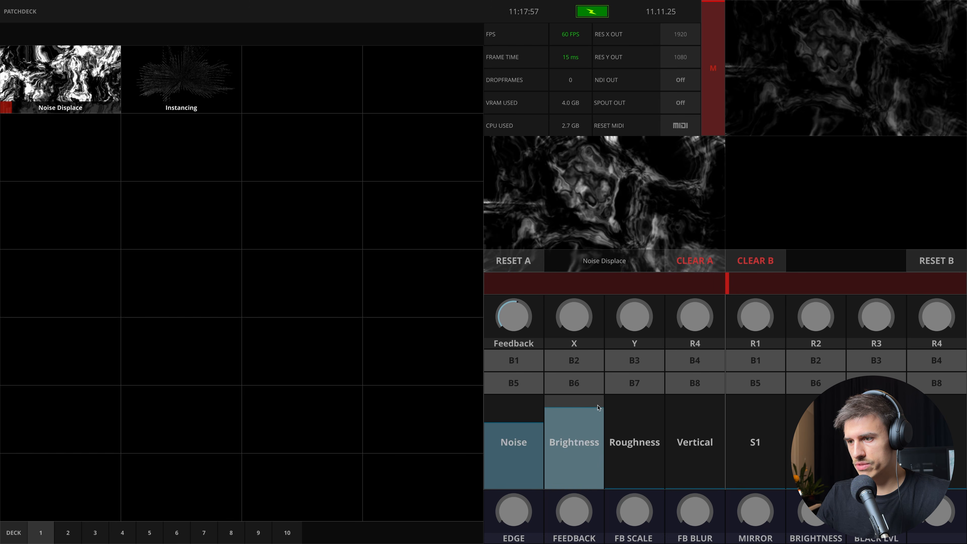
pyautogui.click(500, 471)
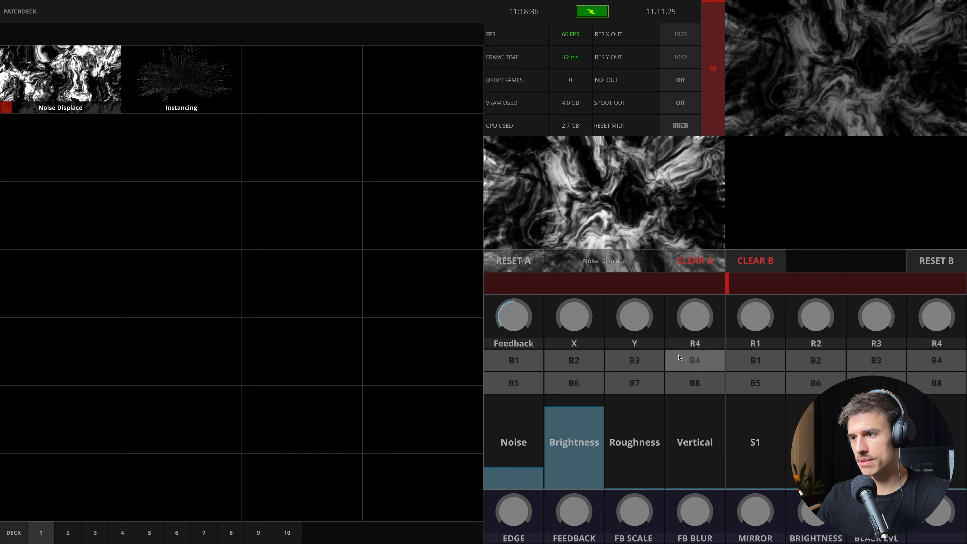
pyautogui.click(519, 253)
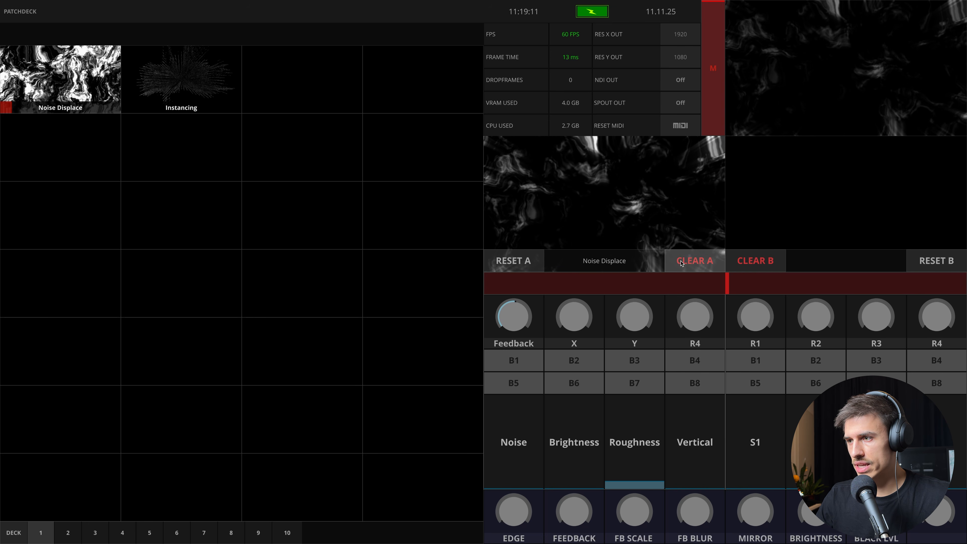
# Clear channel A and load the Noise Displace patch into it again
pyautogui.click(684, 262)
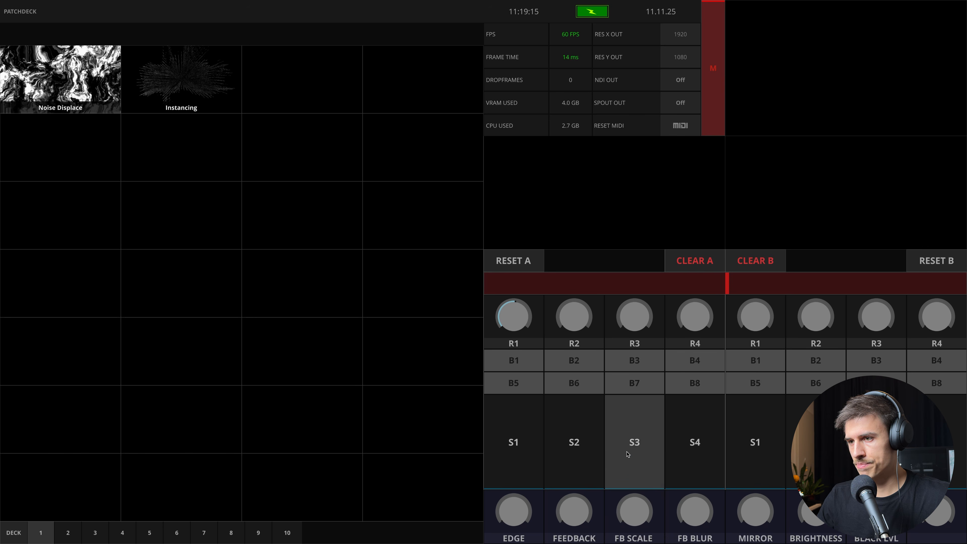
pyautogui.moveTo(25, 93)
pyautogui.click(27, 76)
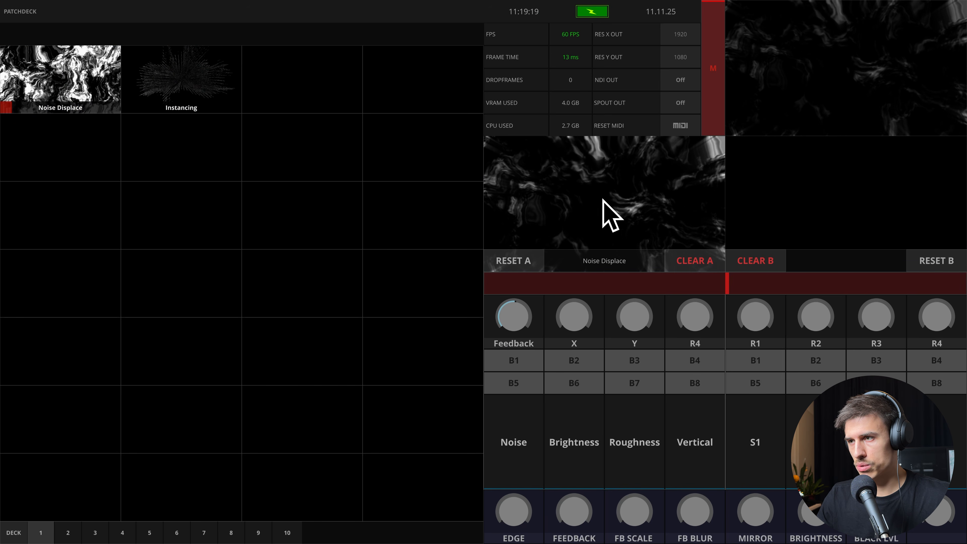
# Replace channel A's patch with Instancing, load Noise Displace into channel B, and crossfade fully to channel A with the master at maximum
pyautogui.moveTo(292, 85)
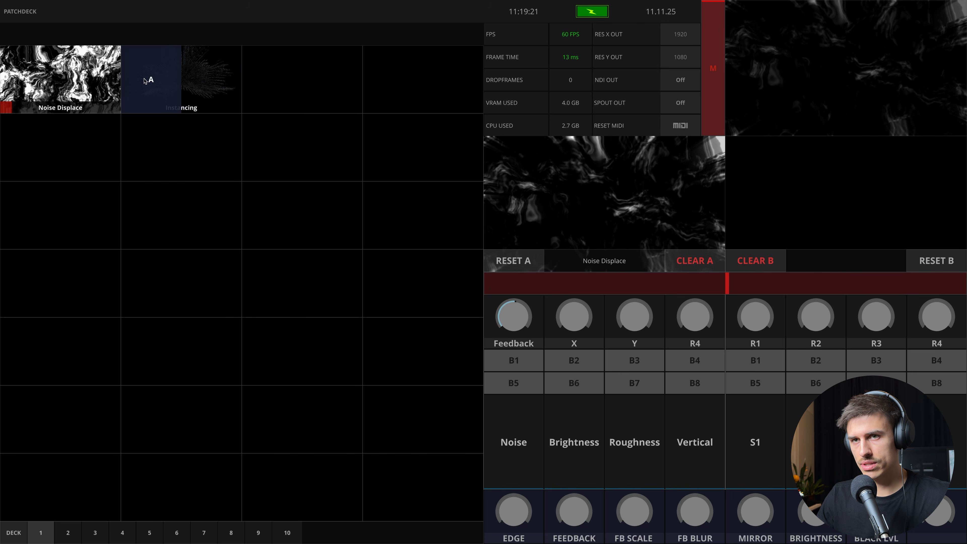
pyautogui.moveTo(211, 86)
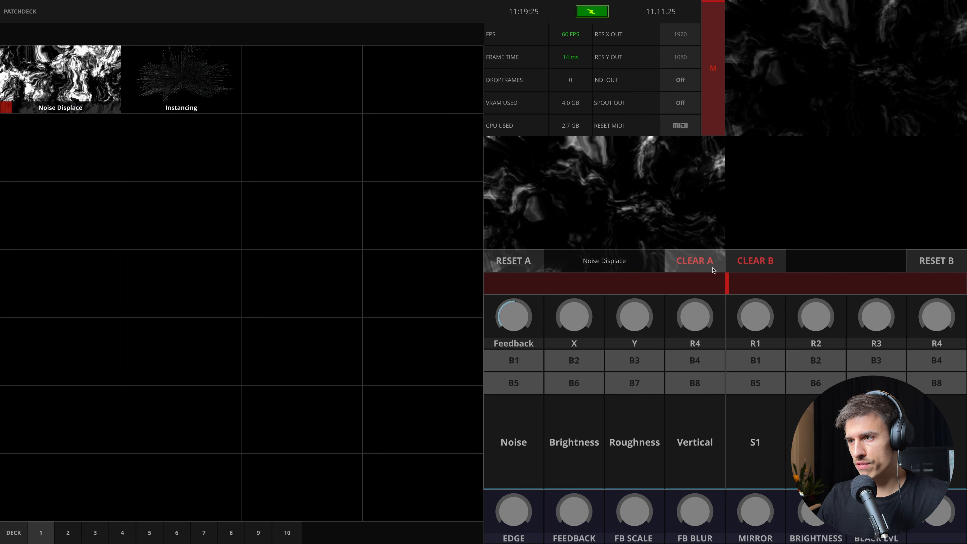
pyautogui.click(694, 260)
pyautogui.click(164, 85)
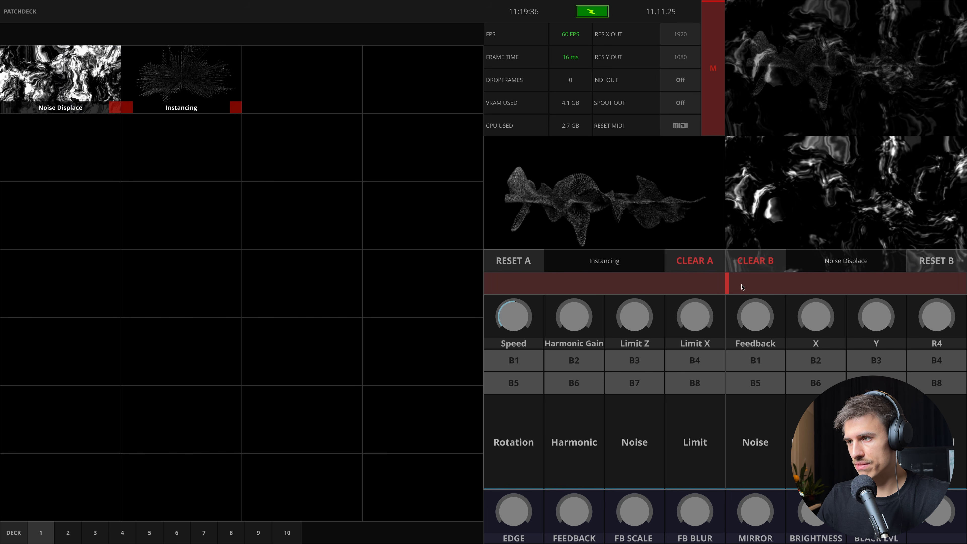
pyautogui.moveTo(727, 283)
pyautogui.mouseDown()
pyautogui.moveTo(476, 278)
pyautogui.moveTo(959, 283)
pyautogui.moveTo(669, 283)
pyautogui.moveTo(751, 291)
pyautogui.moveTo(733, 285)
pyautogui.mouseUp()
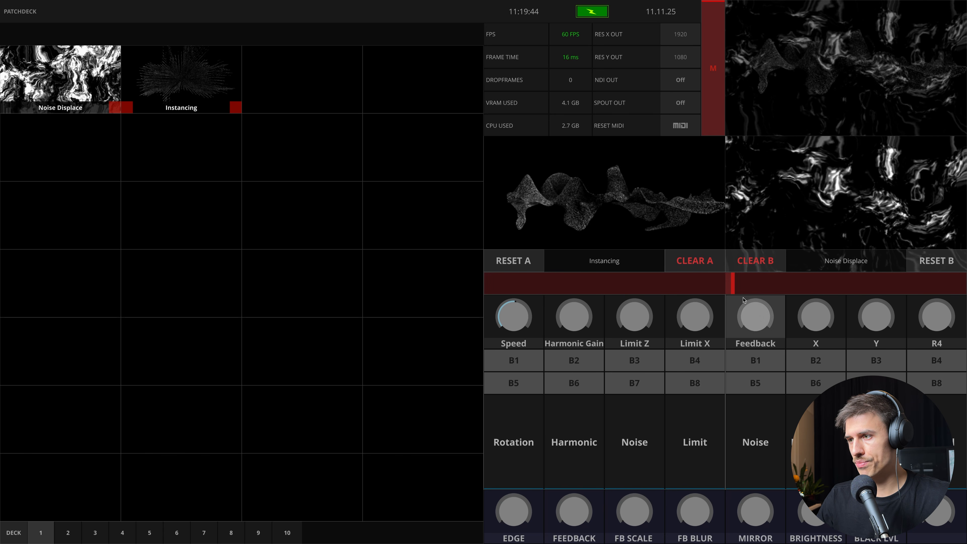
pyautogui.moveTo(733, 283)
pyautogui.mouseDown()
pyautogui.moveTo(554, 283)
pyautogui.moveTo(913, 284)
pyautogui.moveTo(702, 281)
pyautogui.moveTo(942, 302)
pyautogui.moveTo(674, 288)
pyautogui.moveTo(926, 291)
pyautogui.moveTo(479, 271)
pyautogui.mouseUp()
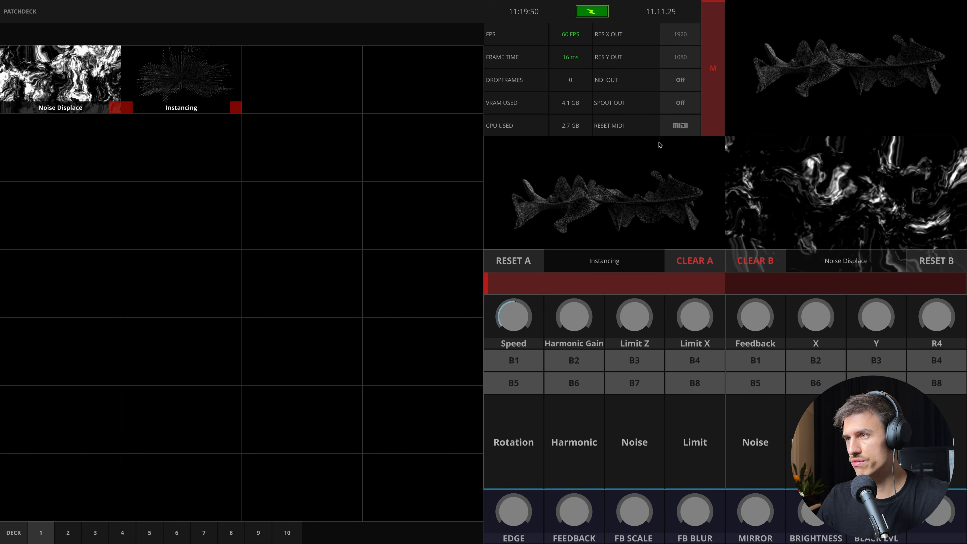
pyautogui.moveTo(713, 16)
pyautogui.mouseDown()
pyautogui.moveTo(714, 130)
pyautogui.moveTo(715, 23)
pyautogui.moveTo(723, 132)
pyautogui.moveTo(707, 3)
pyautogui.mouseUp()
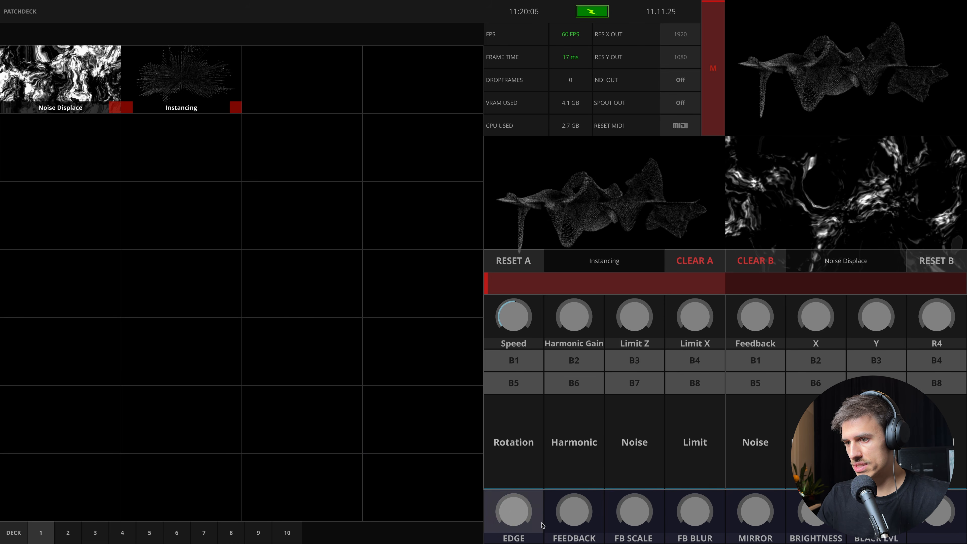
# Try out the EDGE, FEEDBACK and FB SCALE master effects on the output and return each to zero
pyautogui.moveTo(506, 522); pyautogui.dragTo(511, 430)
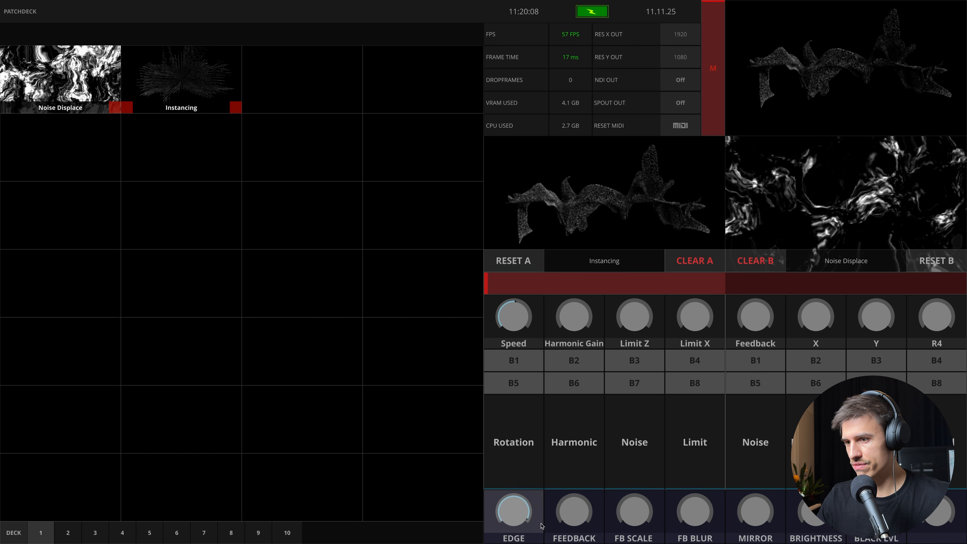
pyautogui.moveTo(557, 525); pyautogui.dragTo(591, 407)
pyautogui.moveTo(621, 507); pyautogui.dragTo(641, 401)
pyautogui.moveTo(569, 510); pyautogui.dragTo(564, 542)
pyautogui.moveTo(530, 500); pyautogui.dragTo(536, 540)
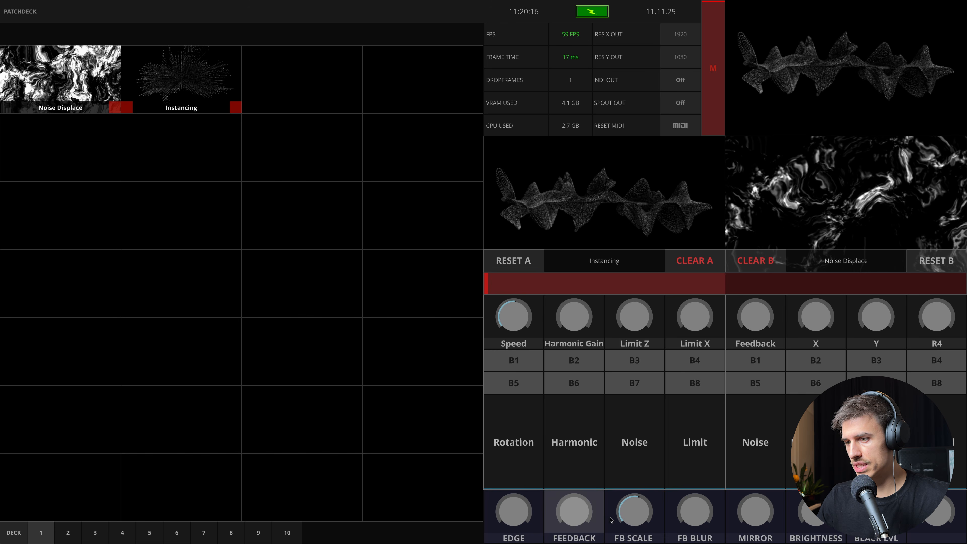
pyautogui.moveTo(611, 519); pyautogui.dragTo(611, 540)
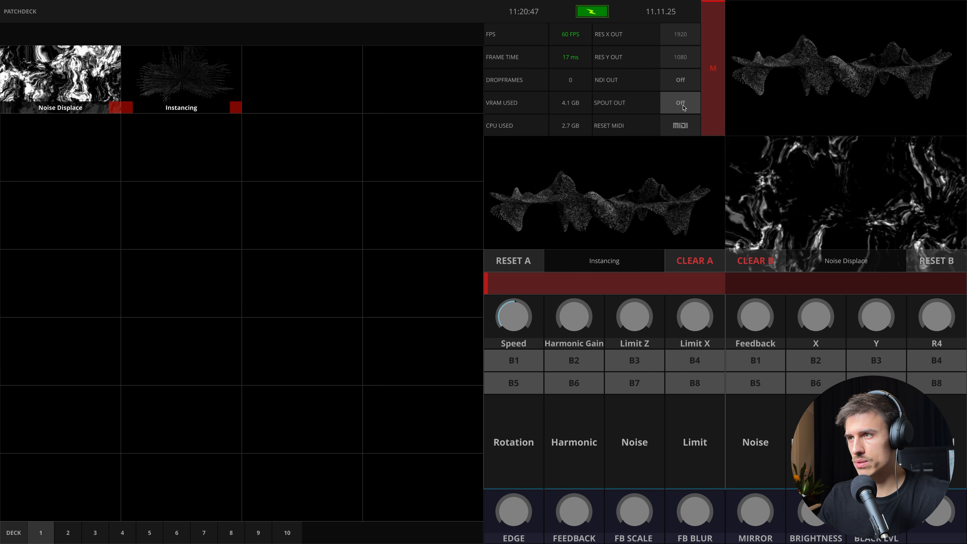
# Switch NDI output and Spout output on and off again in turn, and reset MIDI
pyautogui.click(681, 80)
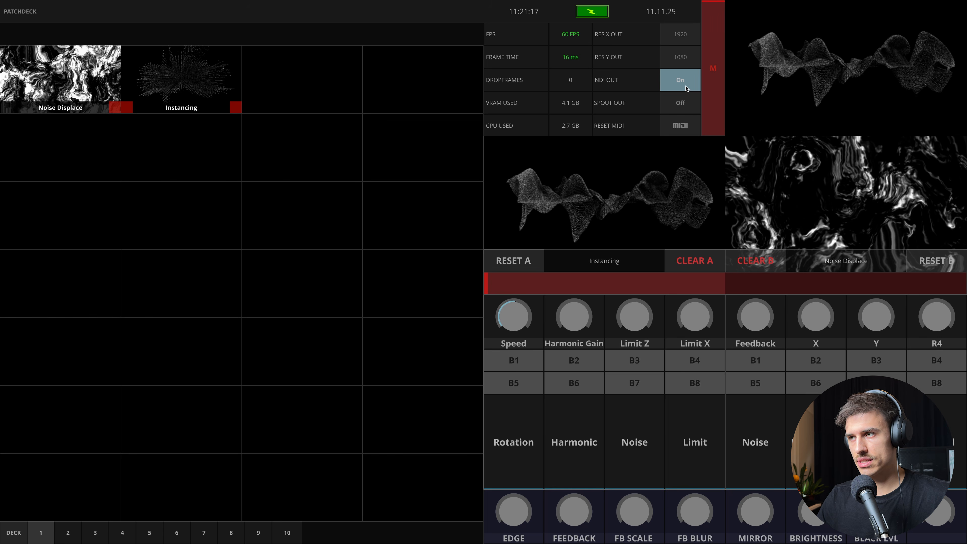
pyautogui.click(680, 80)
pyautogui.click(684, 107)
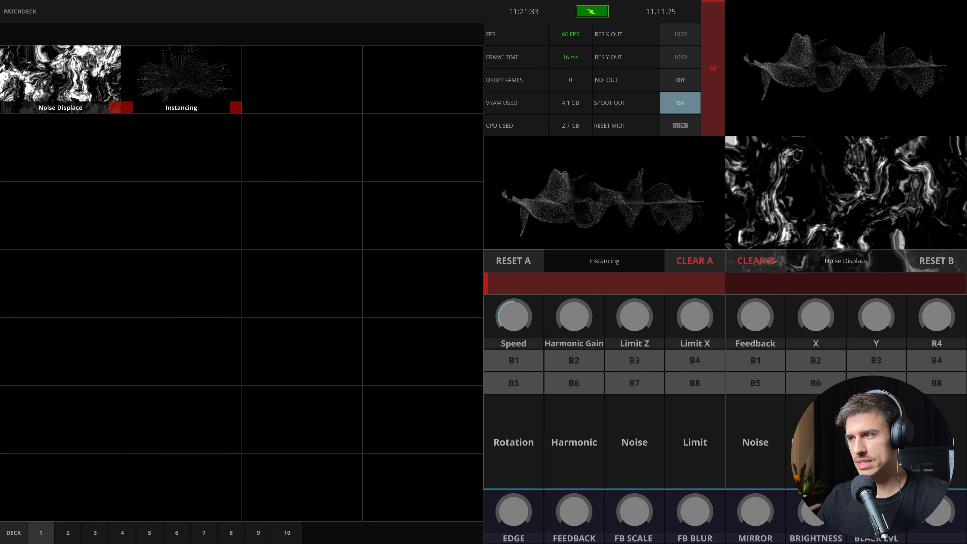
pyautogui.click(684, 103)
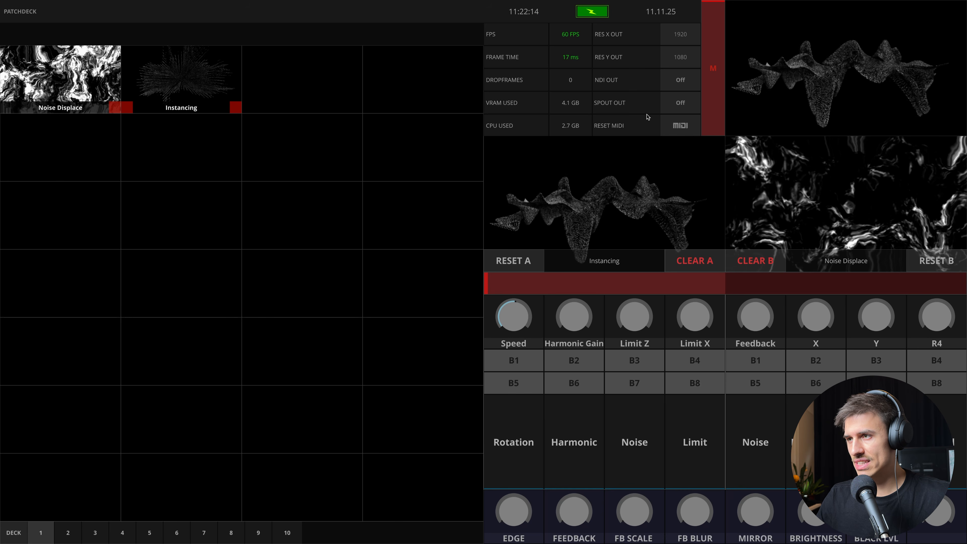
pyautogui.click(677, 128)
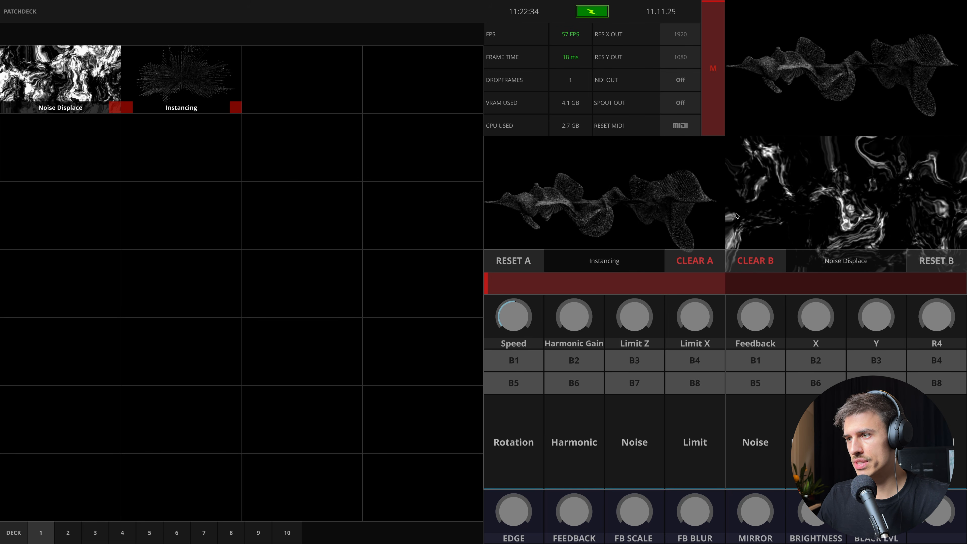
# Clear channels B and A, and load Noise Displace into channel A
pyautogui.click(755, 260)
pyautogui.click(695, 261)
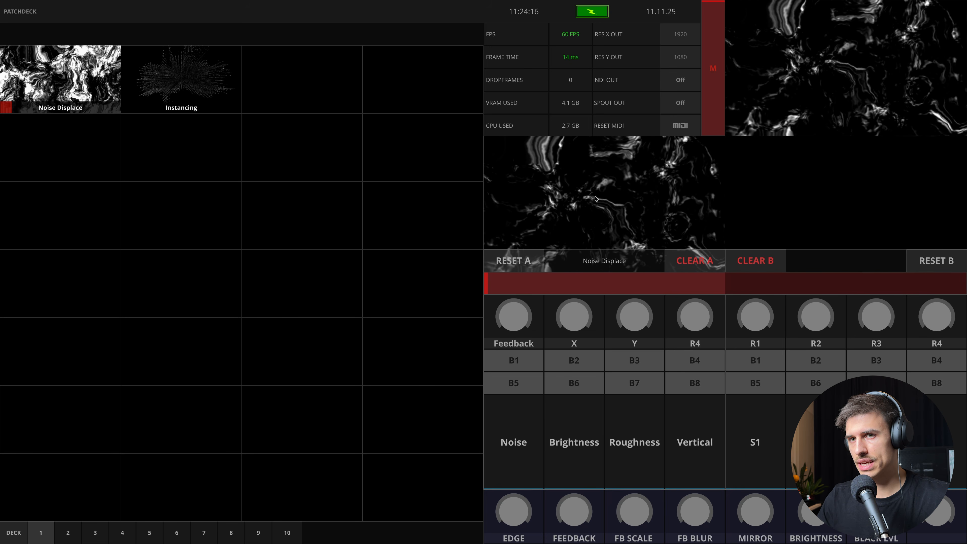
# Leave the performance view for the network editor and open the PATCHES component to examine the patch slots in Deck 1
pyautogui.press('Escape')
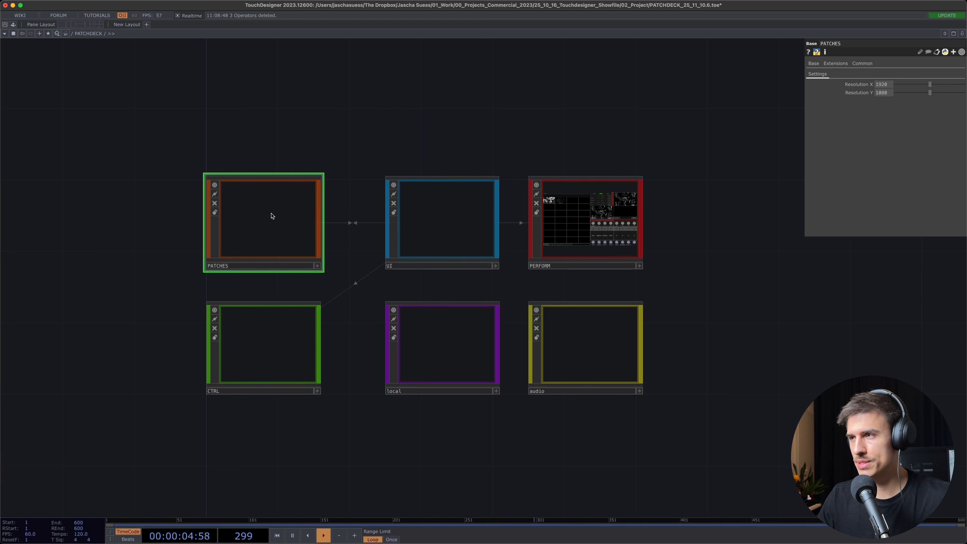
pyautogui.doubleClick(287, 219)
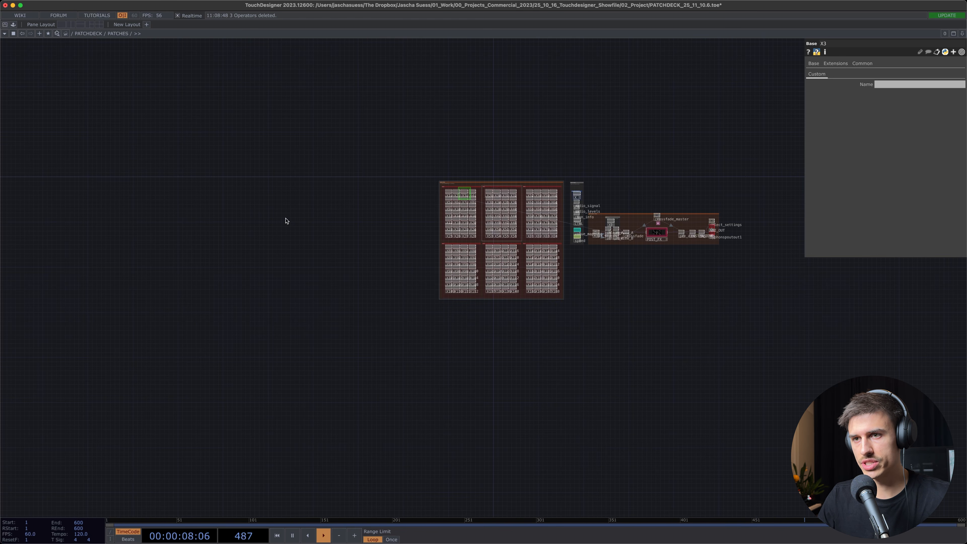
pyautogui.moveTo(354, 217); pyautogui.dragTo(193, 233)
pyautogui.moveTo(362, 225); pyautogui.dragTo(224, 59, button='middle')
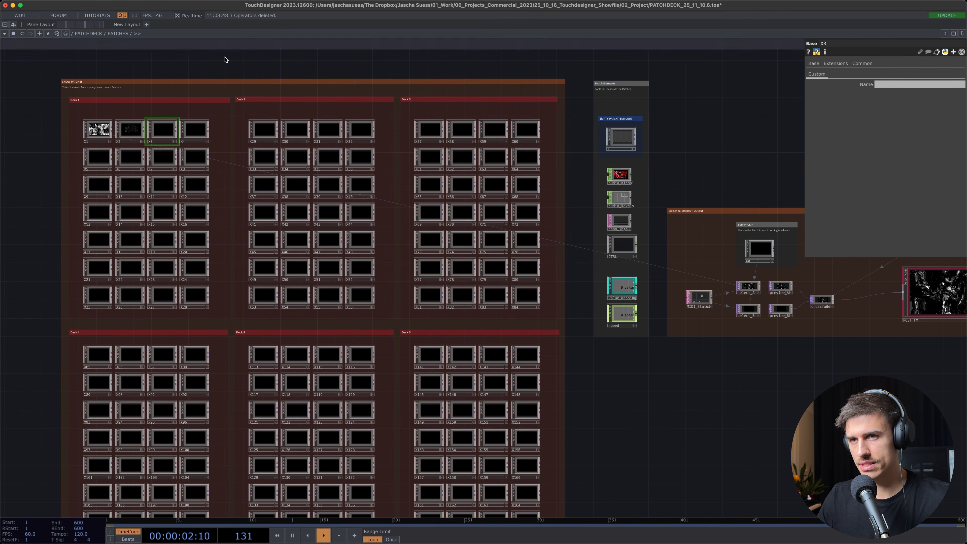
pyautogui.scroll(10, 171, 166)
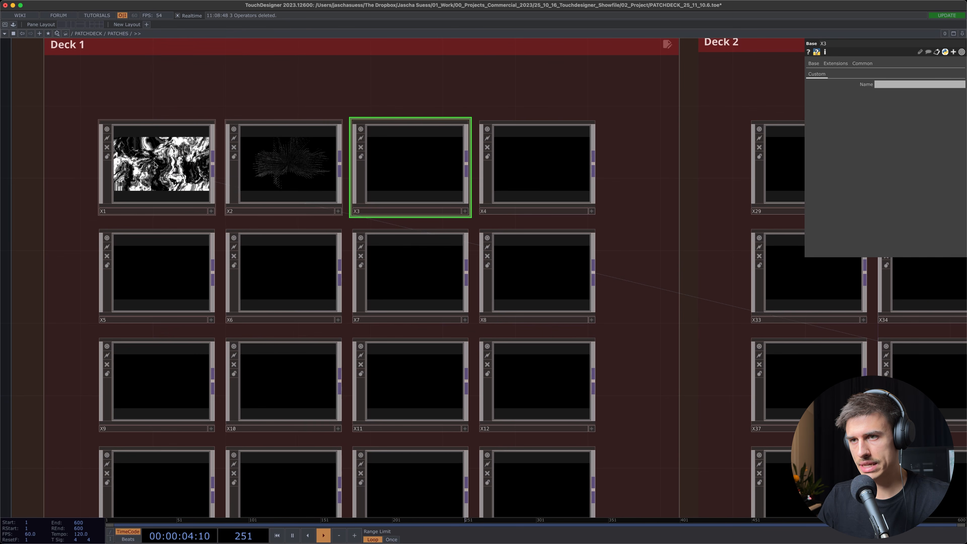
pyautogui.scroll(-5, 155, 165)
pyautogui.scroll(10, 150, 168)
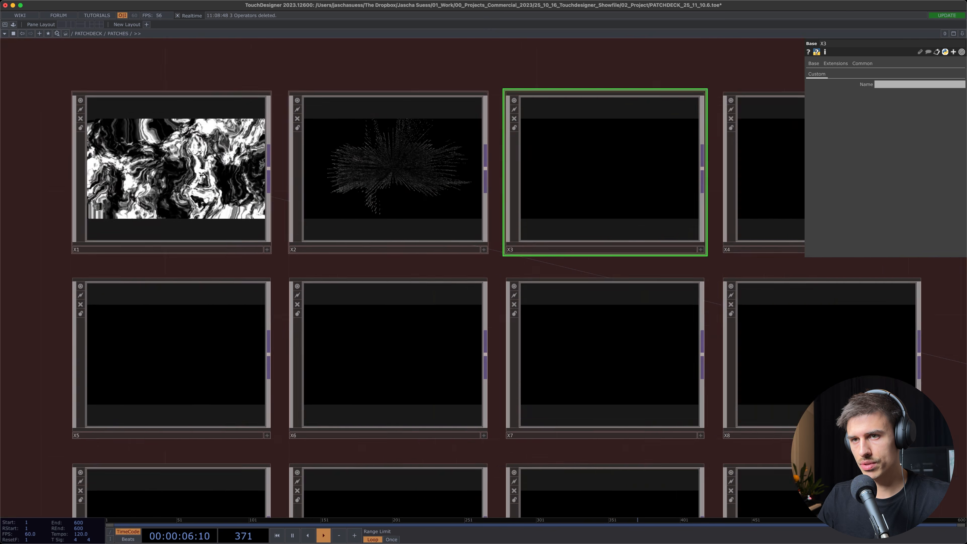
pyautogui.scroll(-10, 203, 175)
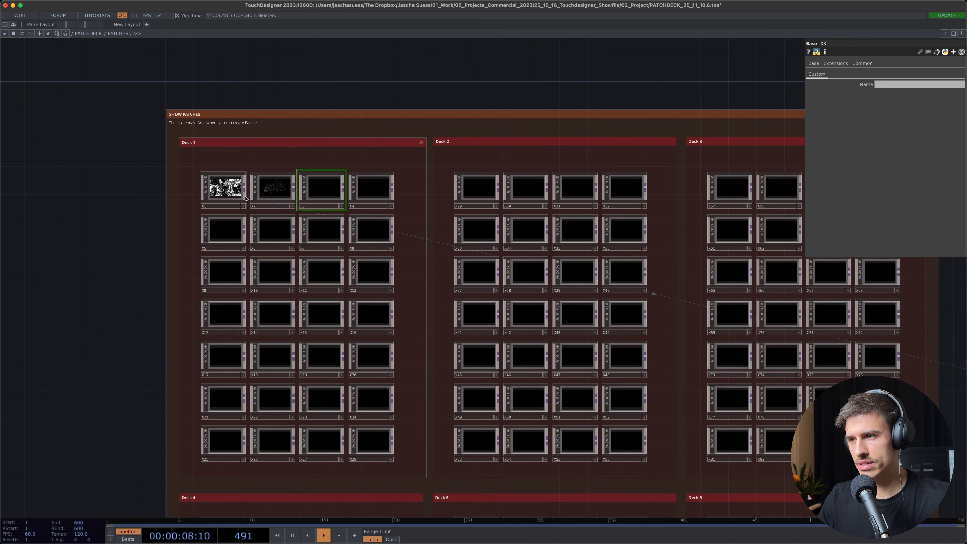
pyautogui.scroll(4, 311, 191)
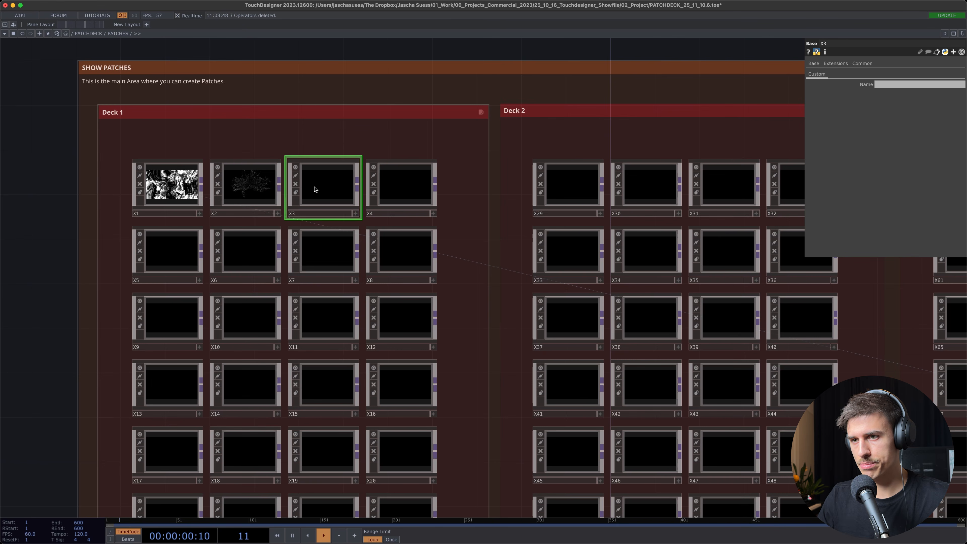
pyautogui.scroll(2, 315, 190)
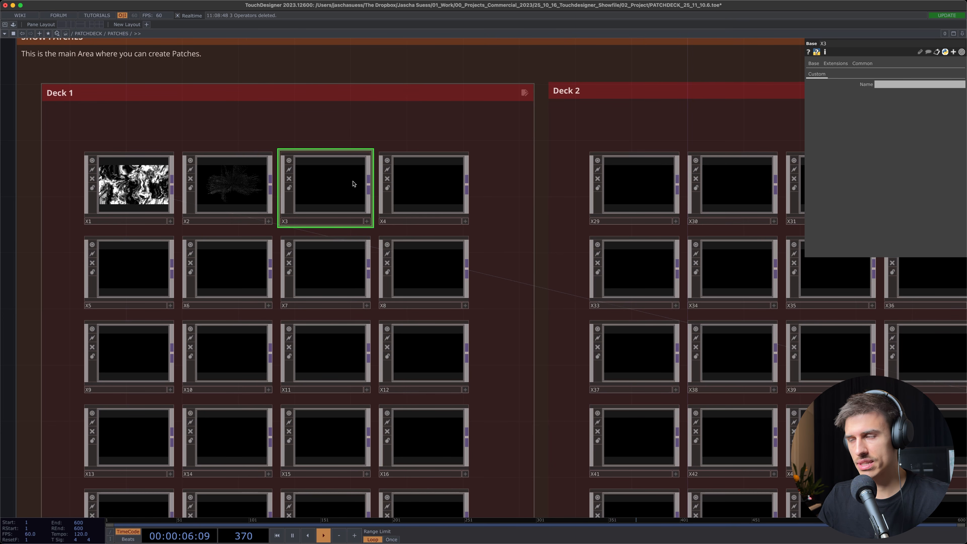
# Name the empty patch slot X3 in Deck 1 "Noise Demo"
pyautogui.click(404, 187)
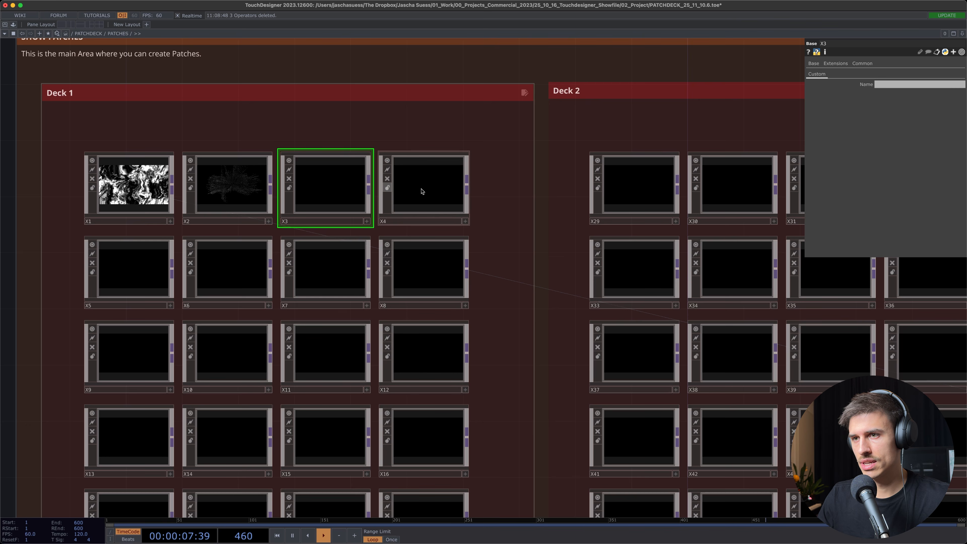
pyautogui.click(315, 186)
pyautogui.click(893, 85)
pyautogui.write('N')
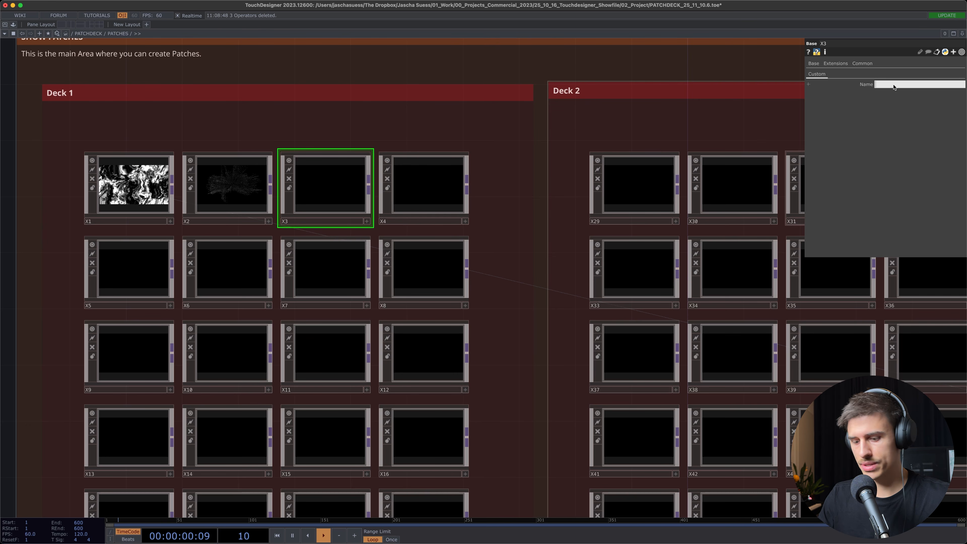
pyautogui.write('oise Demo')
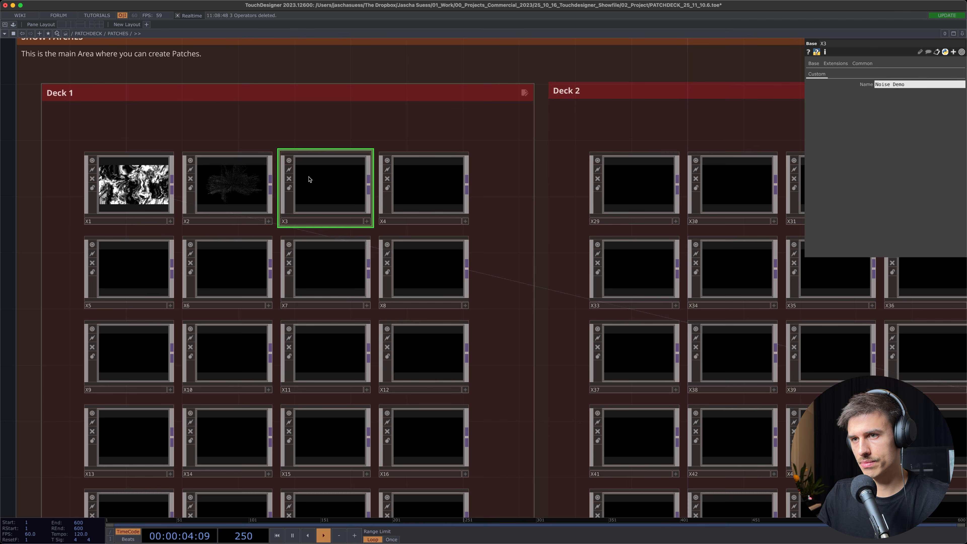
# Open the X3 patch and show its whole network, from the control inputs to the output and thumbnail
pyautogui.doubleClick(339, 188)
pyautogui.moveTo(433, 245); pyautogui.dragTo(446, 204, button='middle')
pyautogui.moveTo(456, 202); pyautogui.dragTo(710, 231)
pyautogui.press('h')
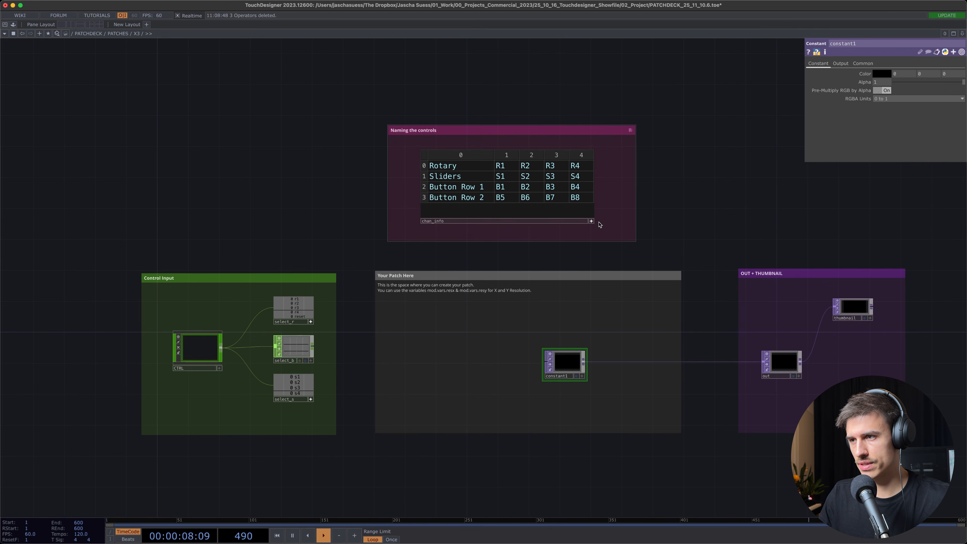
pyautogui.scroll(-1, 205, 345)
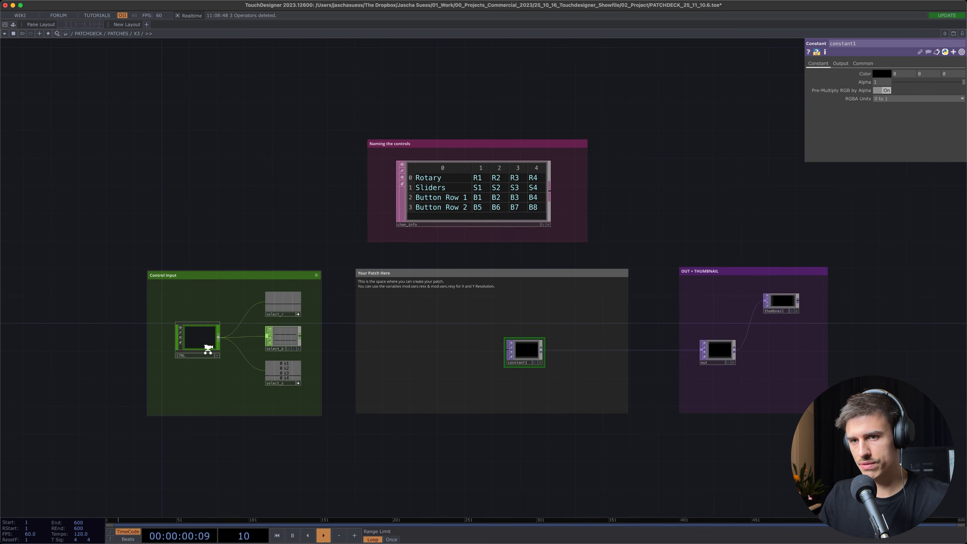
# Examine the CTRL component and the rotary, button and slider channels it feeds in the Control Input section
pyautogui.scroll(8, 200, 349)
pyautogui.click(186, 305)
pyautogui.scroll(-3, 179, 295)
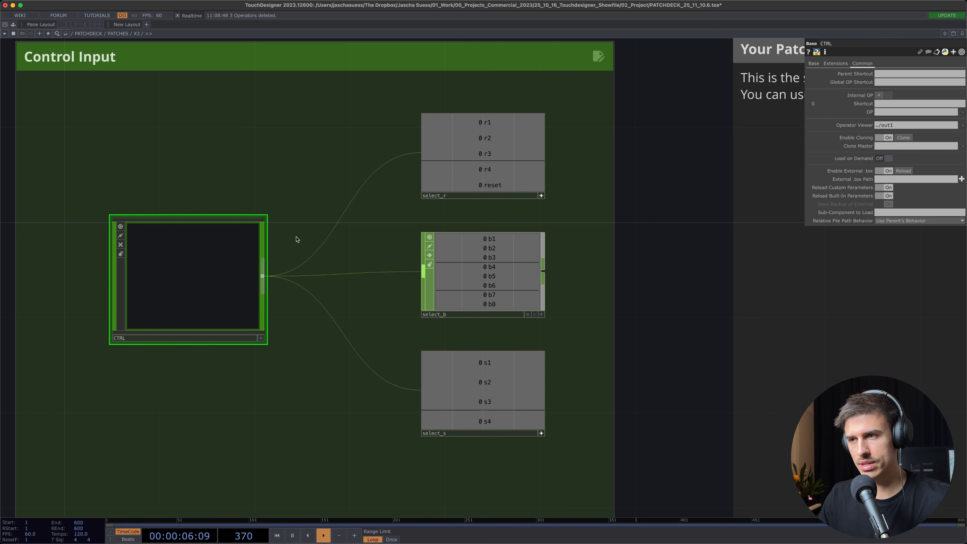
pyautogui.moveTo(341, 218); pyautogui.dragTo(219, 202)
pyautogui.scroll(-3, 221, 208)
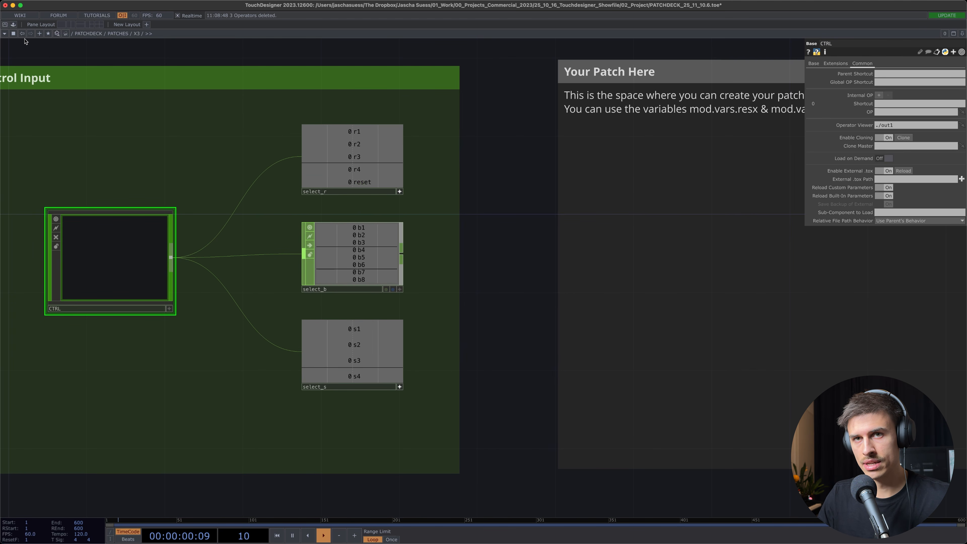
# Load Noise Demo into channel A in the performance view, and return to the X3 network to check the incoming control values
pyautogui.click(5, 25)
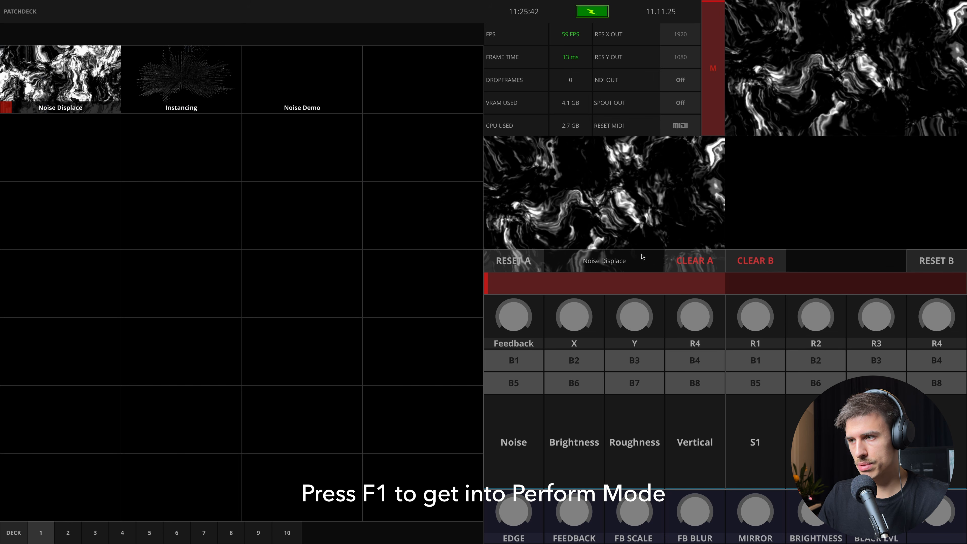
pyautogui.moveTo(271, 92)
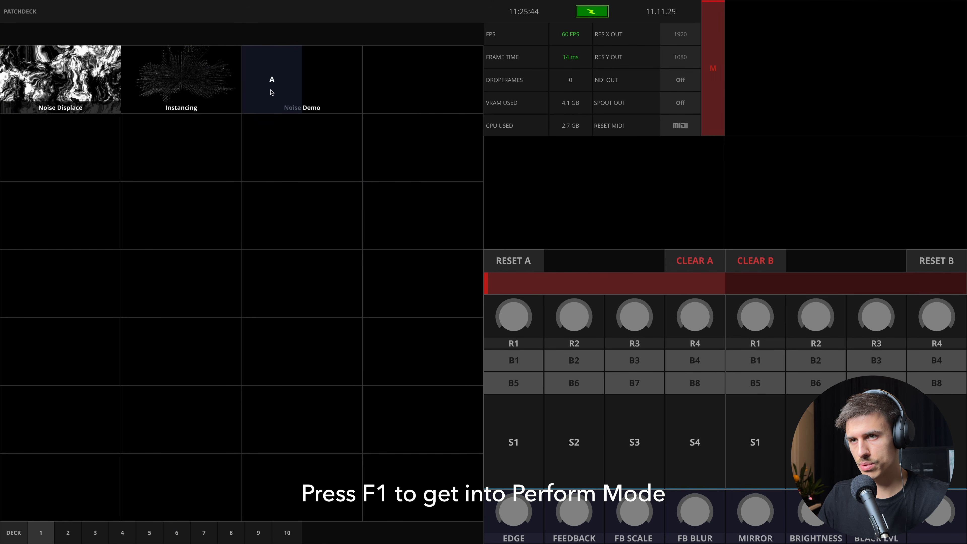
pyautogui.click(272, 81)
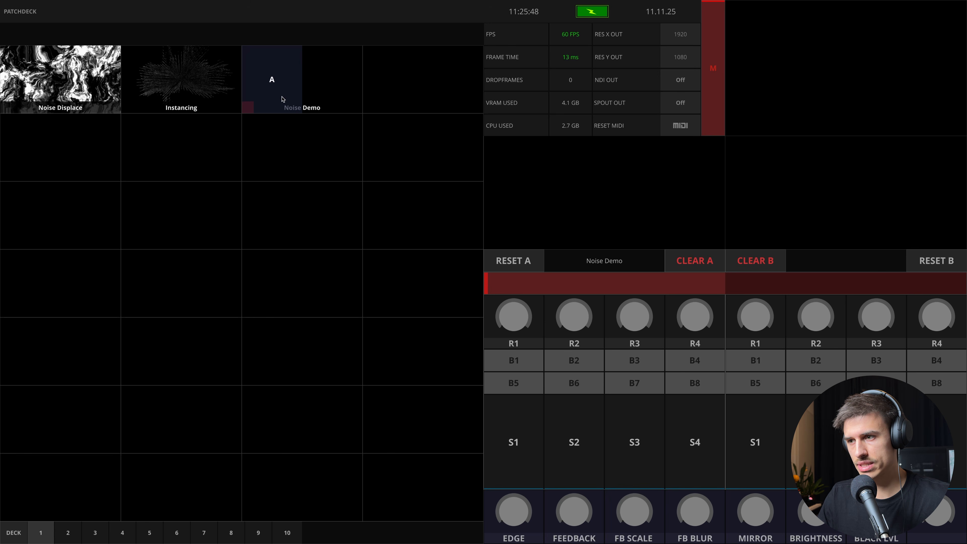
pyautogui.press('Escape')
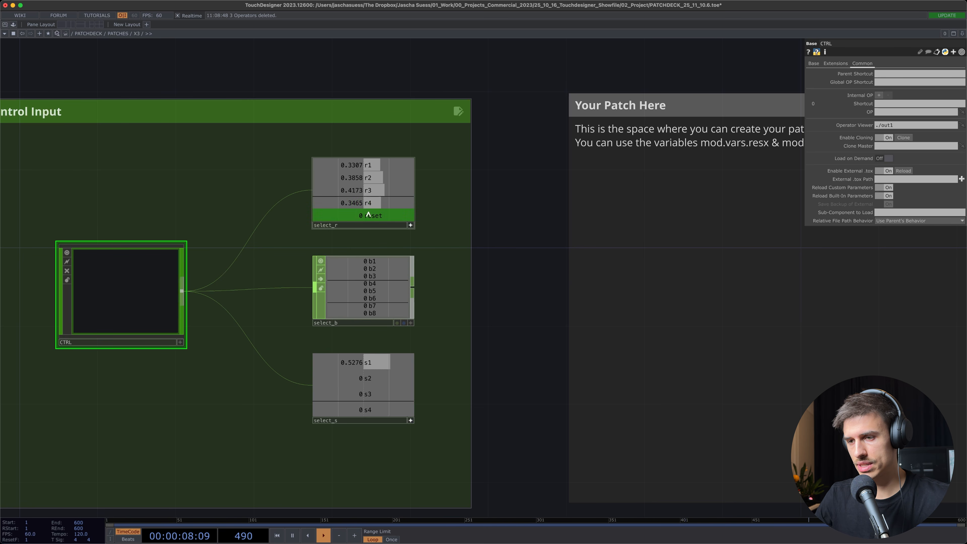
pyautogui.moveTo(525, 317); pyautogui.dragTo(435, 332)
pyautogui.scroll(-1, 463, 320)
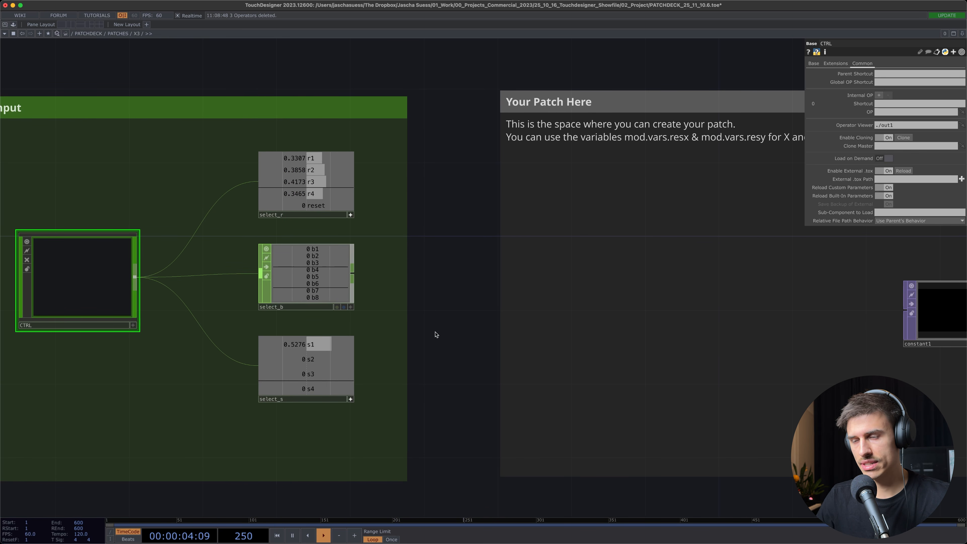
# Examine the chan_info table that names the rotaries, sliders and button rows, and select its R1 cell
pyautogui.moveTo(440, 321); pyautogui.dragTo(231, 276)
pyautogui.scroll(-1, 324, 328)
pyautogui.scroll(-1, 271, 310)
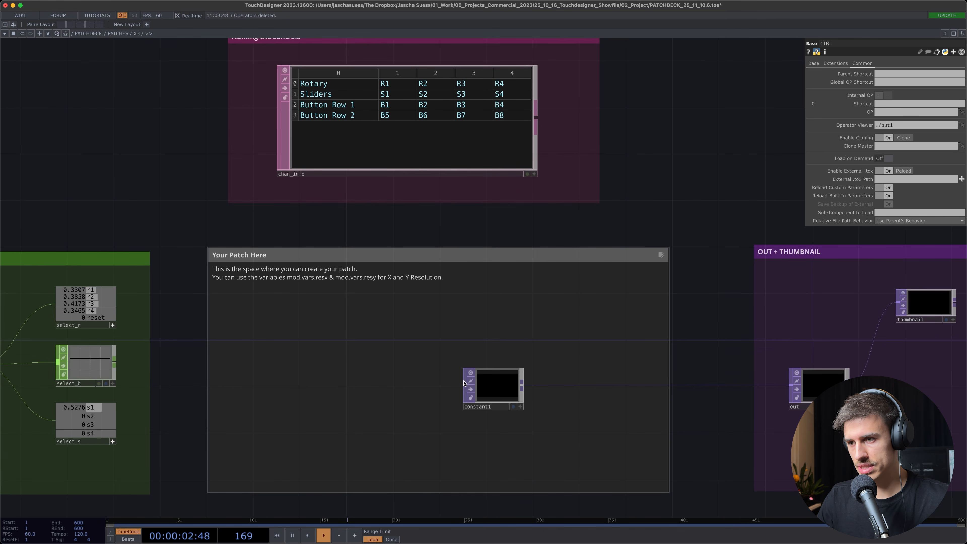
pyautogui.scroll(4, 395, 350)
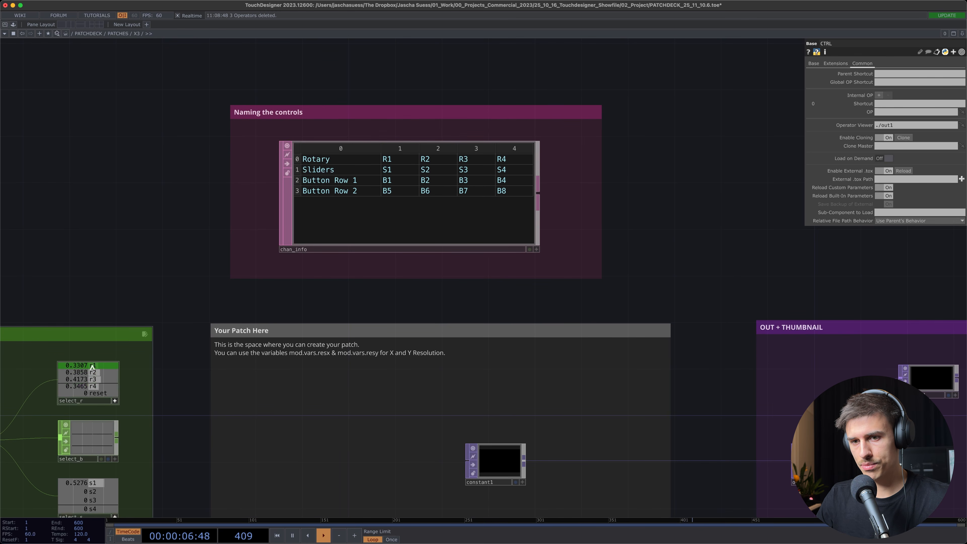
pyautogui.scroll(3, 420, 164)
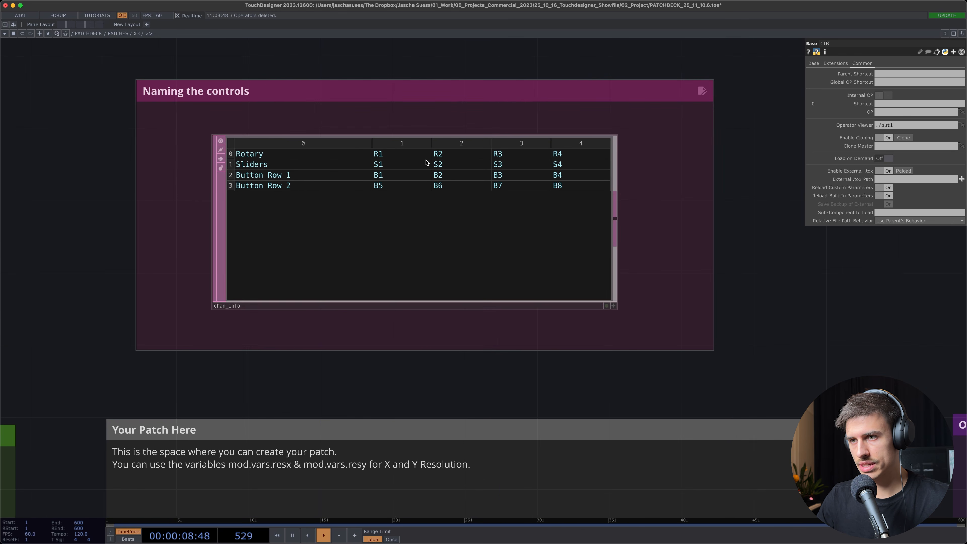
pyautogui.click(377, 168)
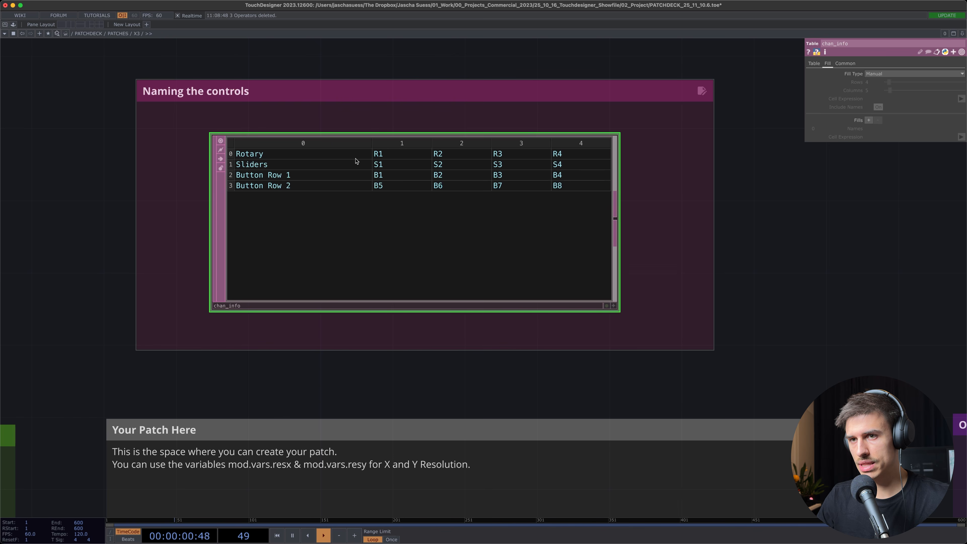
pyautogui.scroll(1, 442, 155)
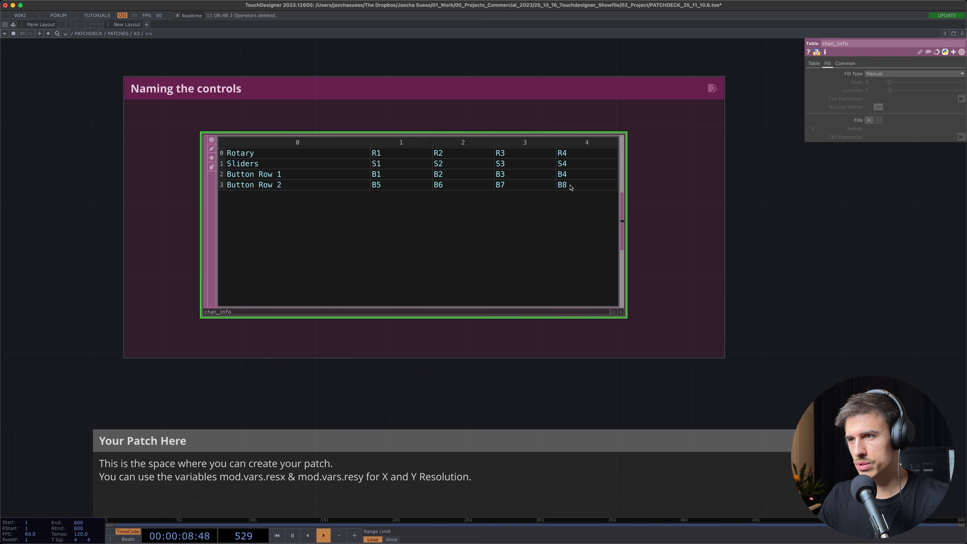
pyautogui.click(385, 158)
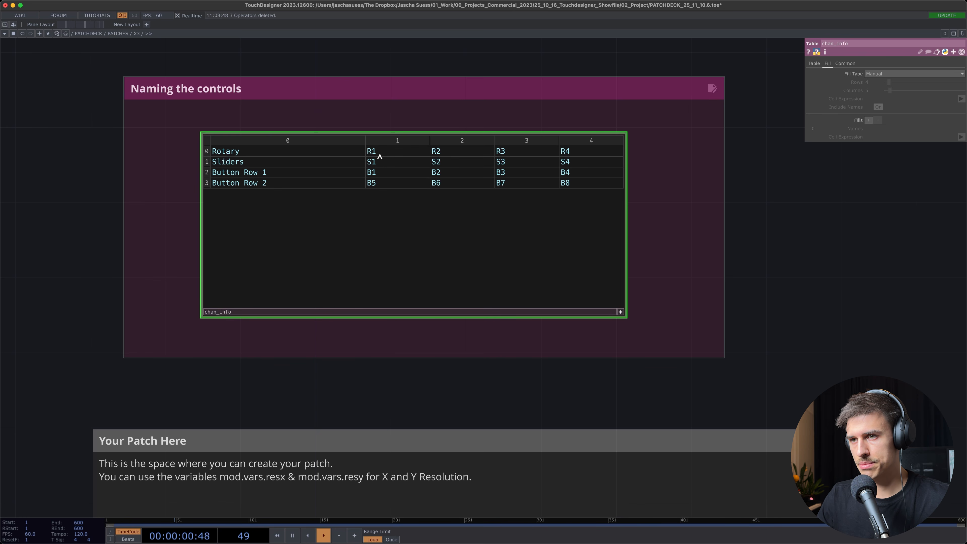
pyautogui.click(380, 153)
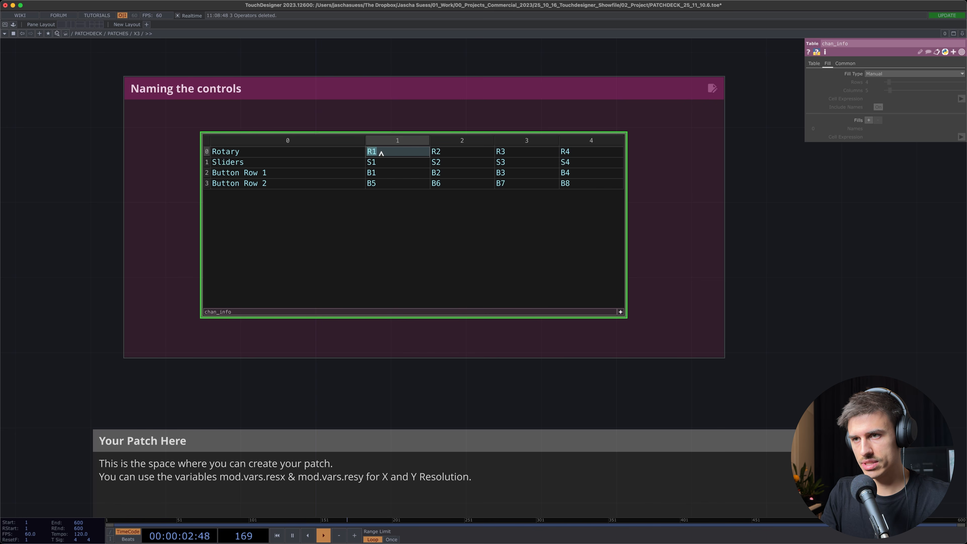
# Delete the placeholder Constant operator from the Your Patch Here area
pyautogui.moveTo(390, 427); pyautogui.dragTo(403, 178)
pyautogui.scroll(1, 403, 178)
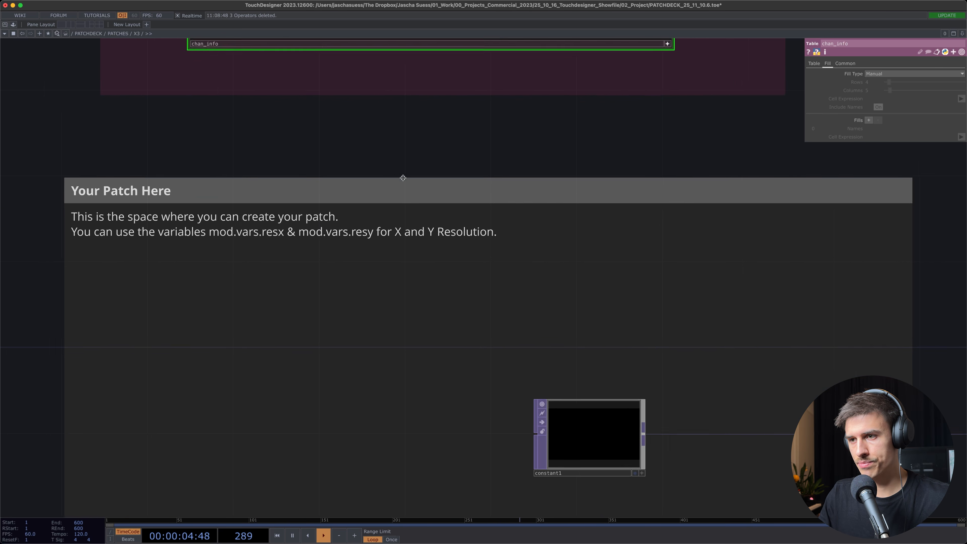
pyautogui.scroll(-5, 416, 276)
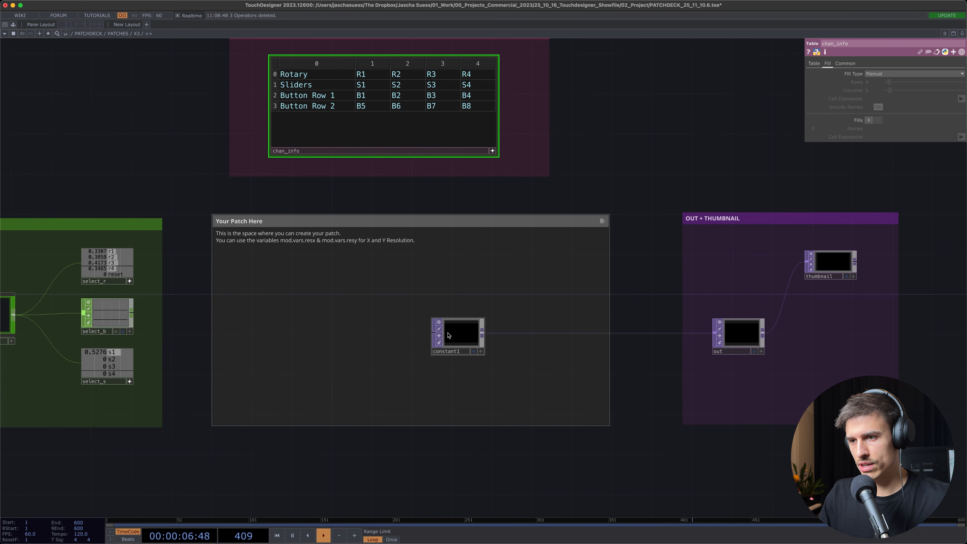
pyautogui.click(460, 332)
pyautogui.press('Delete')
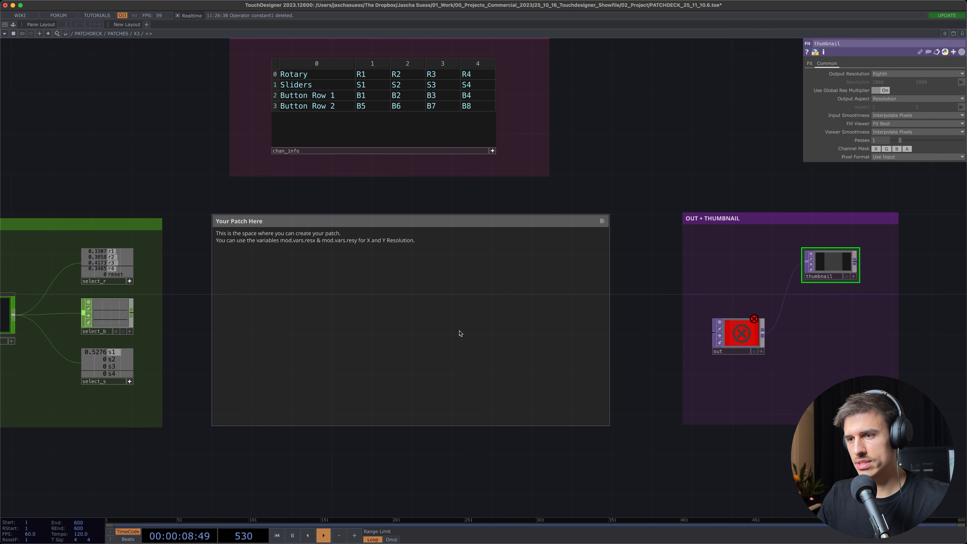
# Add a Noise TOP to the Your Patch Here area and connect it to the out operator
pyautogui.press('Tab')
pyautogui.write('noise')
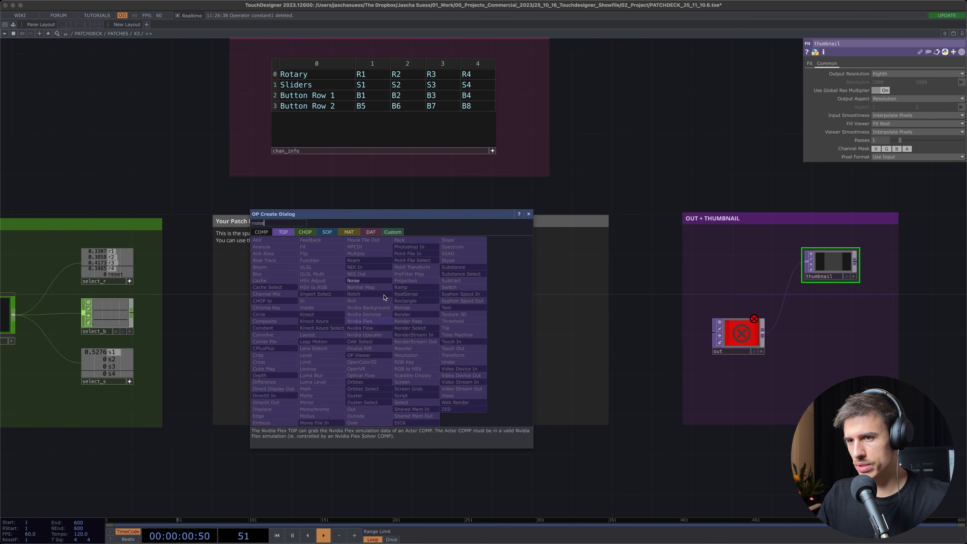
pyautogui.click(369, 280)
pyautogui.click(397, 335)
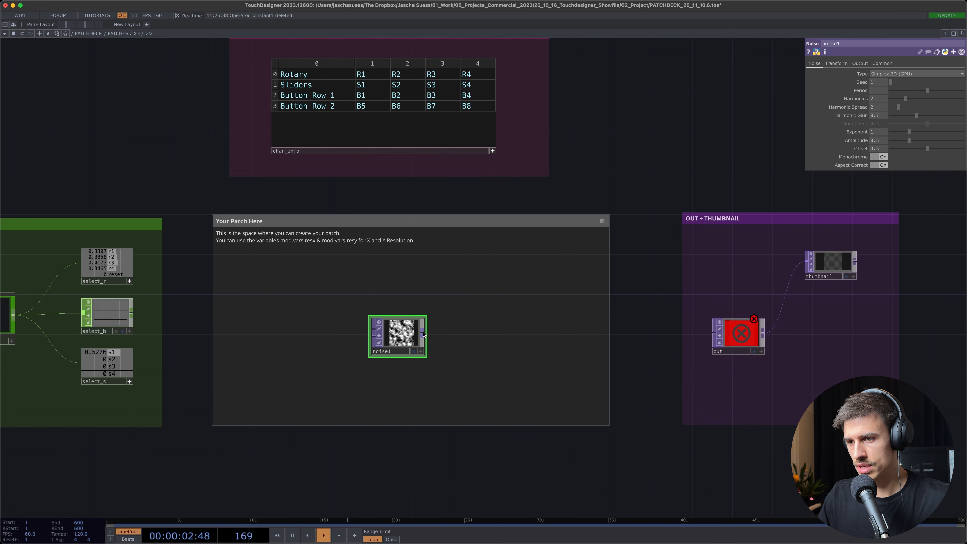
pyautogui.moveTo(421, 333); pyautogui.dragTo(711, 339)
pyautogui.moveTo(617, 365); pyautogui.dragTo(545, 362)
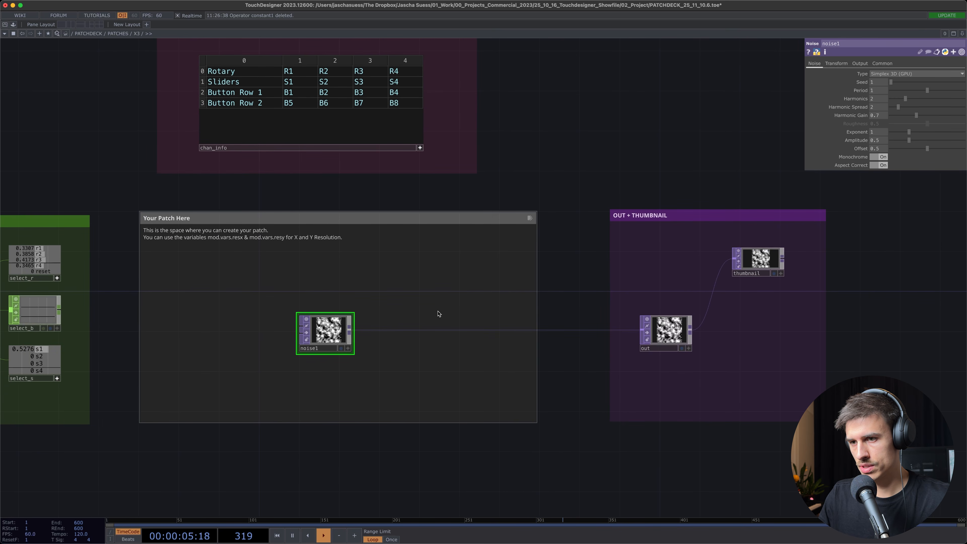
# Set the noise's resolution to the expressions mod.vars.resx and mod.vars.resy
pyautogui.click(880, 64)
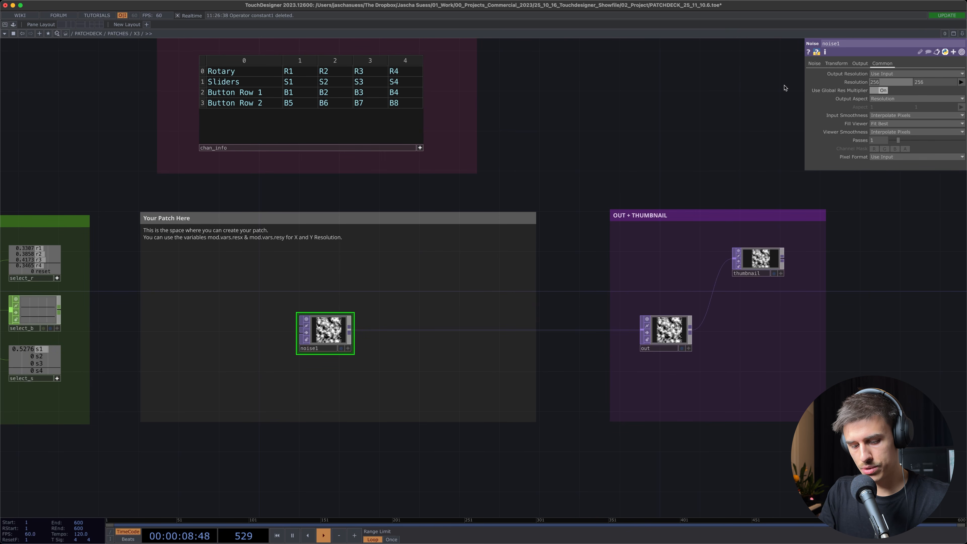
pyautogui.write('mod.vars')
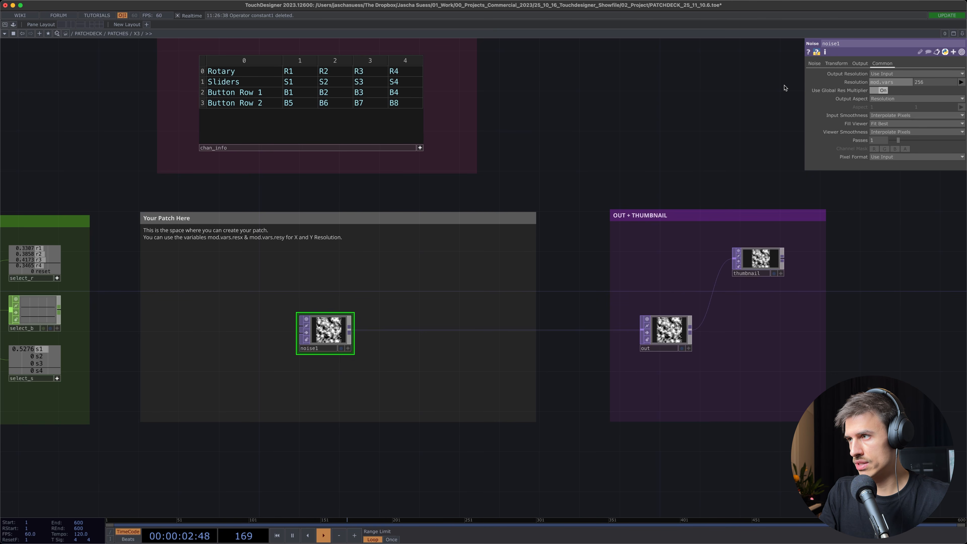
pyautogui.write('.resx')
pyautogui.press('Tab')
pyautogui.write('m')
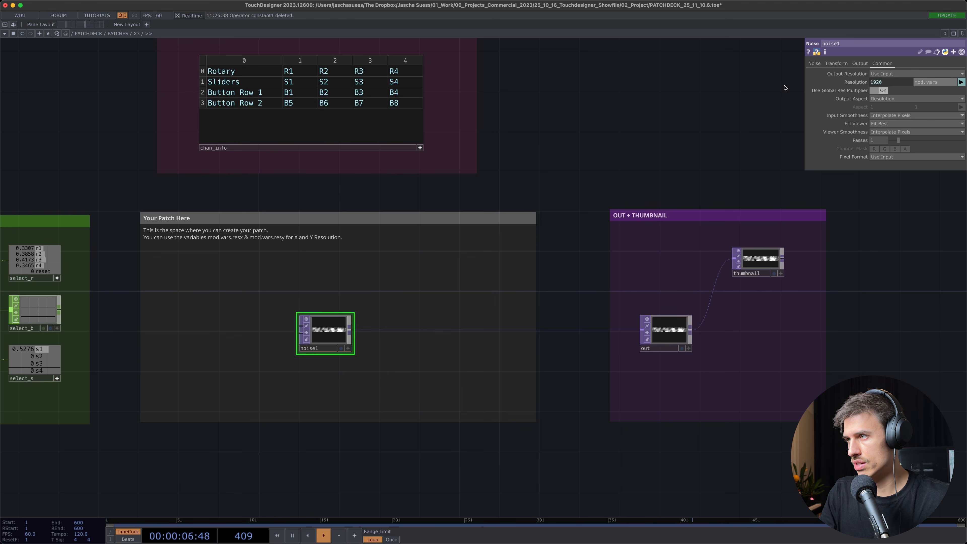
pyautogui.write('od.vars.resy')
pyautogui.press('Return')
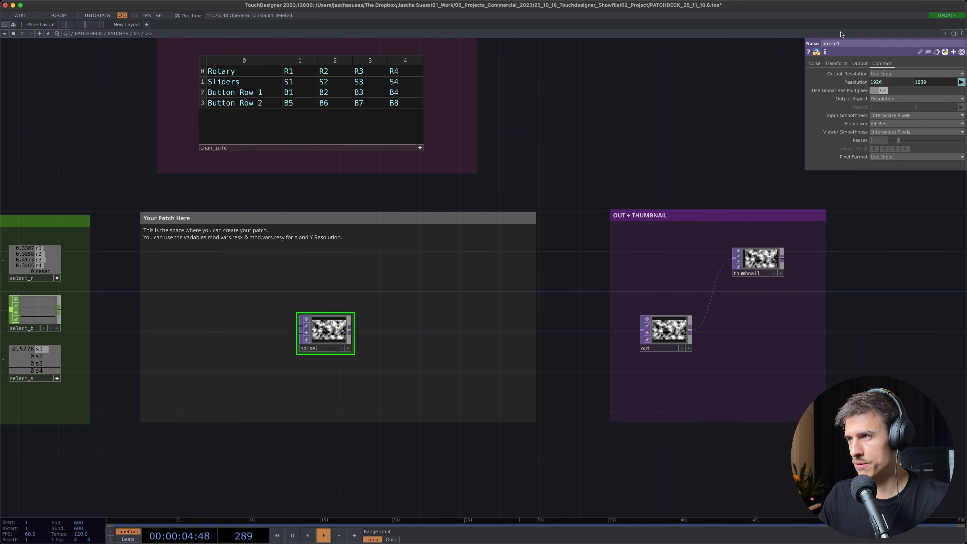
# Look through the noise's main and Transform parameters and review the patch network around it
pyautogui.click(818, 63)
pyautogui.hscroll(-5, 533, 179)
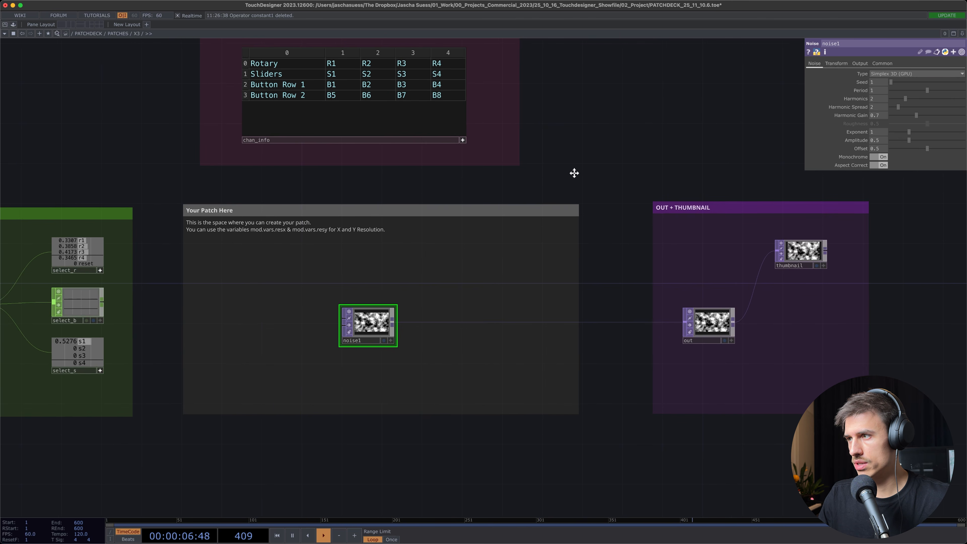
pyautogui.click(836, 63)
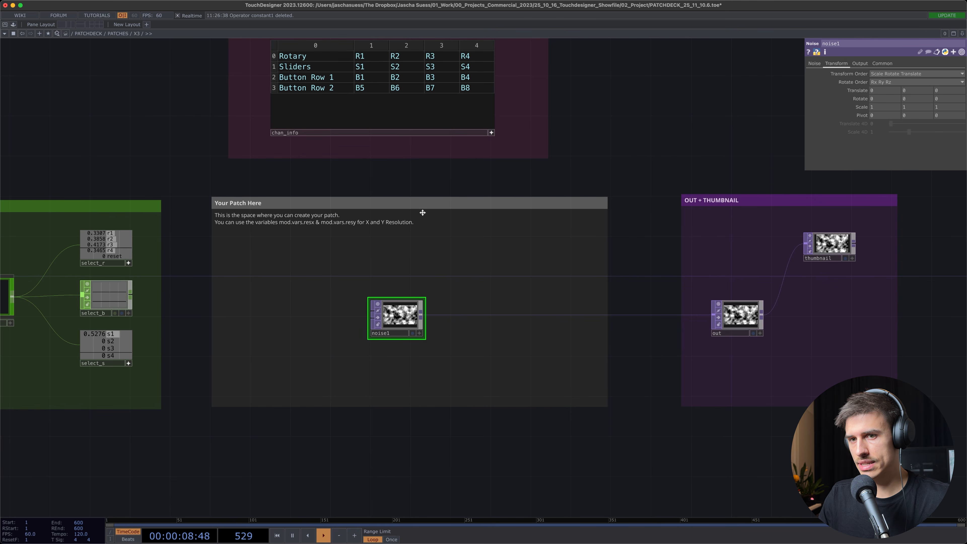
pyautogui.hscroll(-1, 371, 268)
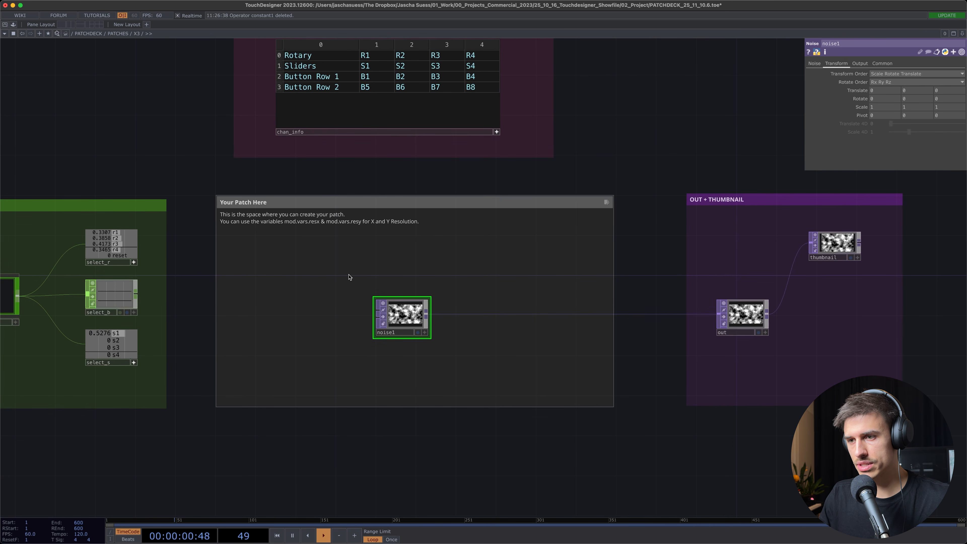
pyautogui.hscroll(-1, 352, 274)
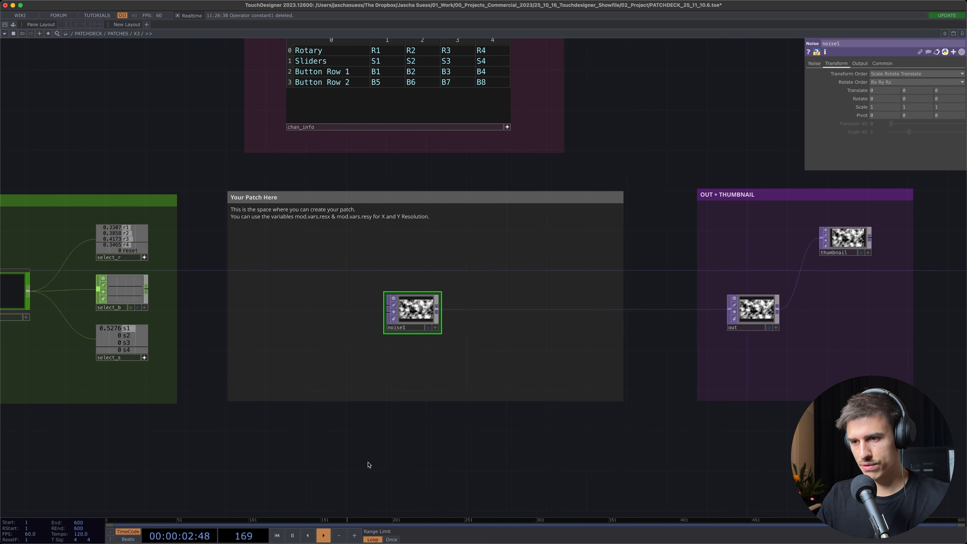
pyautogui.hscroll(-4, 326, 299)
pyautogui.hscroll(2, 212, 156)
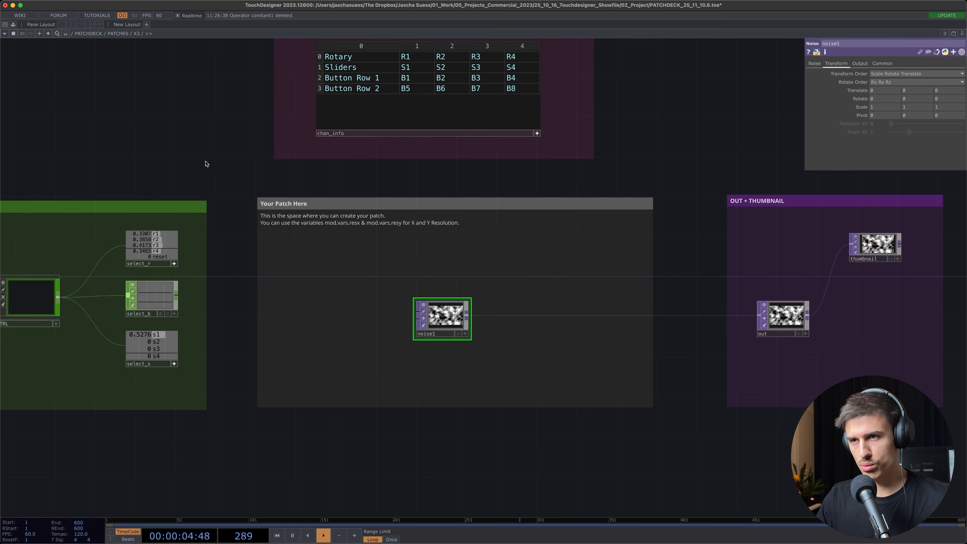
pyautogui.scroll(-10, 354, 249)
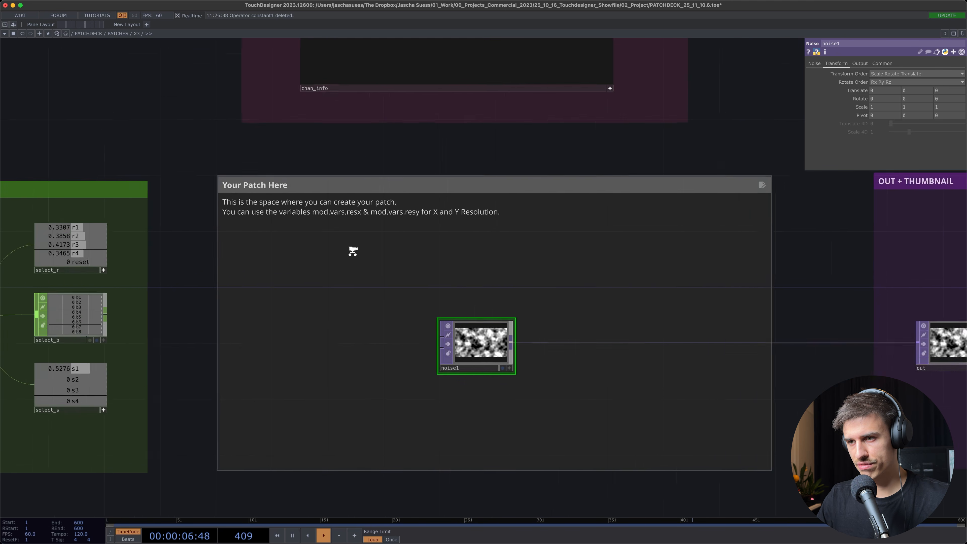
# Go up to the PATCHES network and examine the patch tools beside the decks, including the empty patch template, audio_signal and audio_levels
pyautogui.scroll(-10, 354, 250)
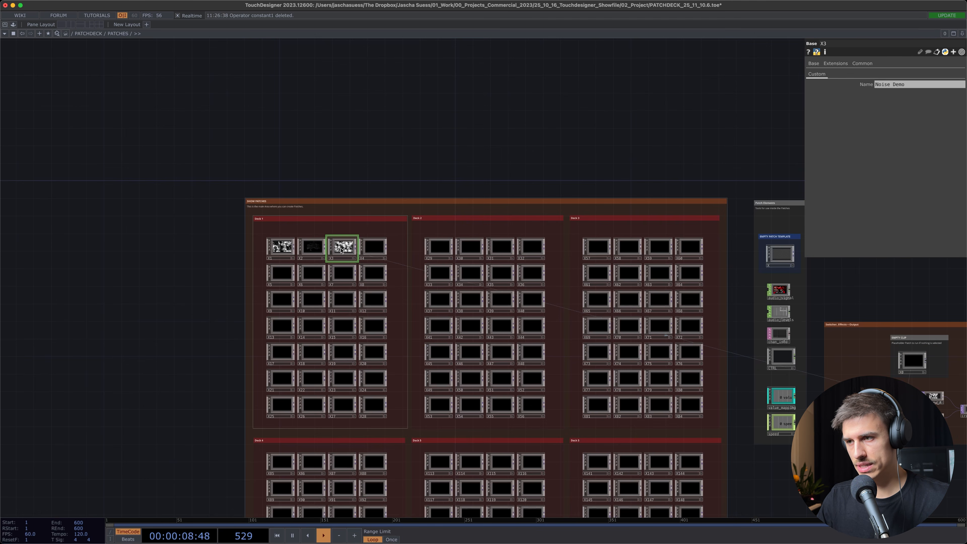
pyautogui.moveTo(603, 126); pyautogui.dragTo(417, 97)
pyautogui.scroll(5, 535, 164)
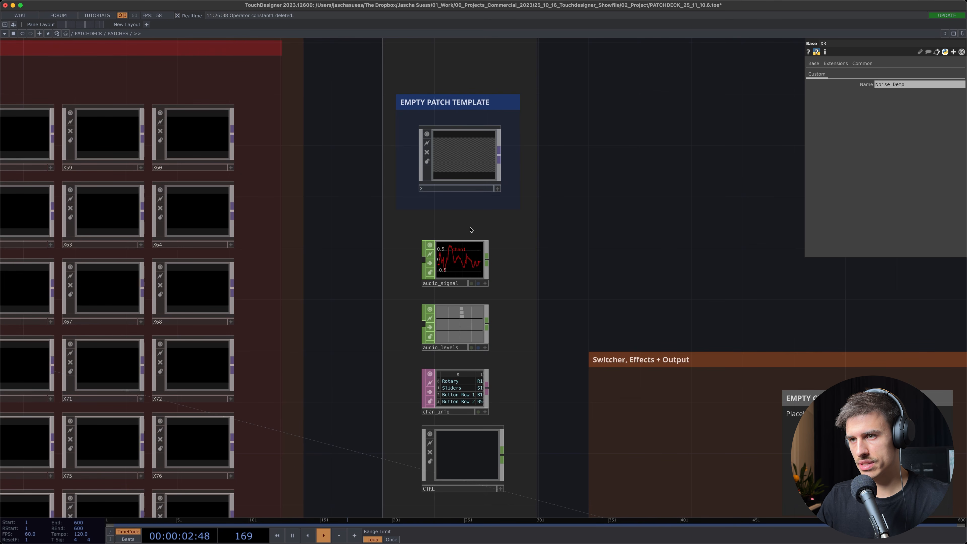
pyautogui.scroll(4, 556, 245)
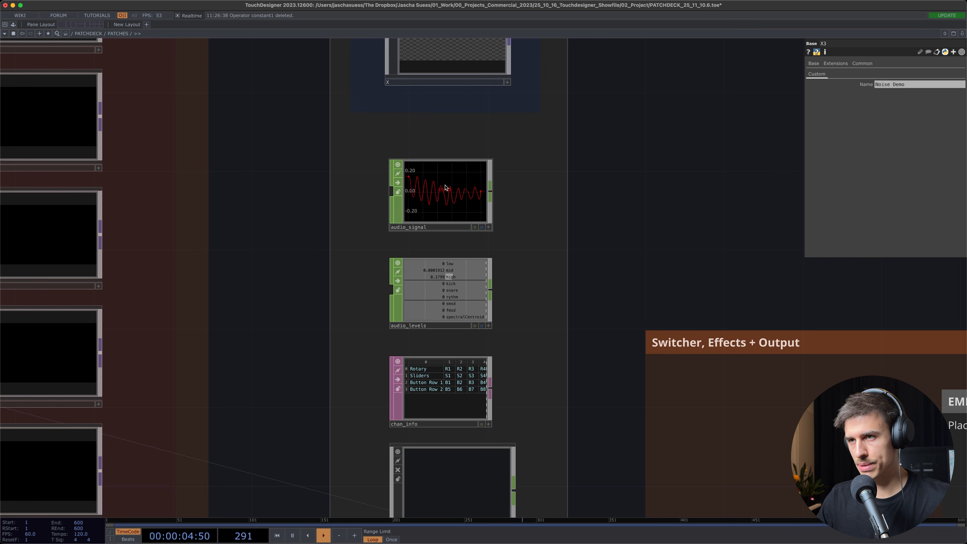
pyautogui.scroll(5, 571, 221)
pyautogui.click(477, 240)
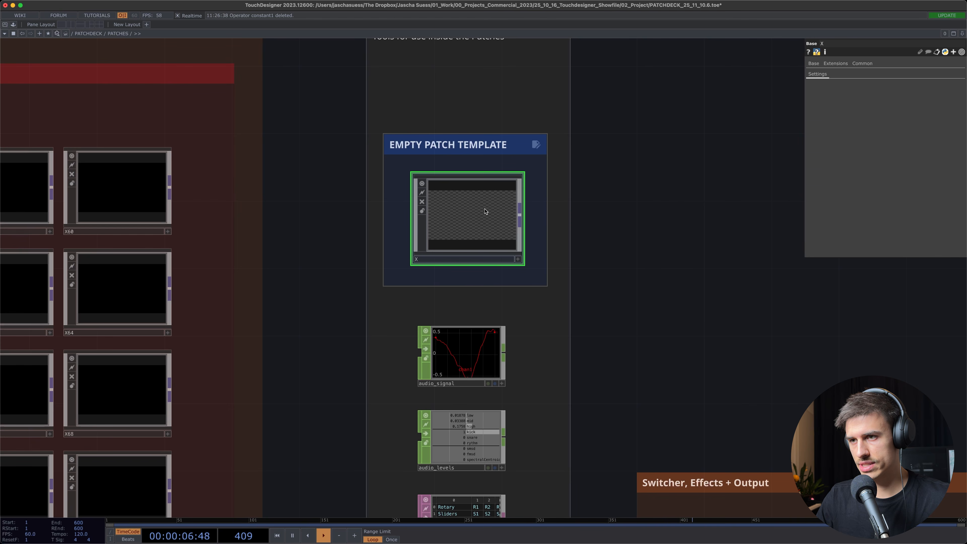
pyautogui.moveTo(356, 224); pyautogui.dragTo(483, 213)
pyautogui.click(251, 185)
pyautogui.moveTo(396, 211); pyautogui.dragTo(313, 147)
pyautogui.scroll(4, 458, 226)
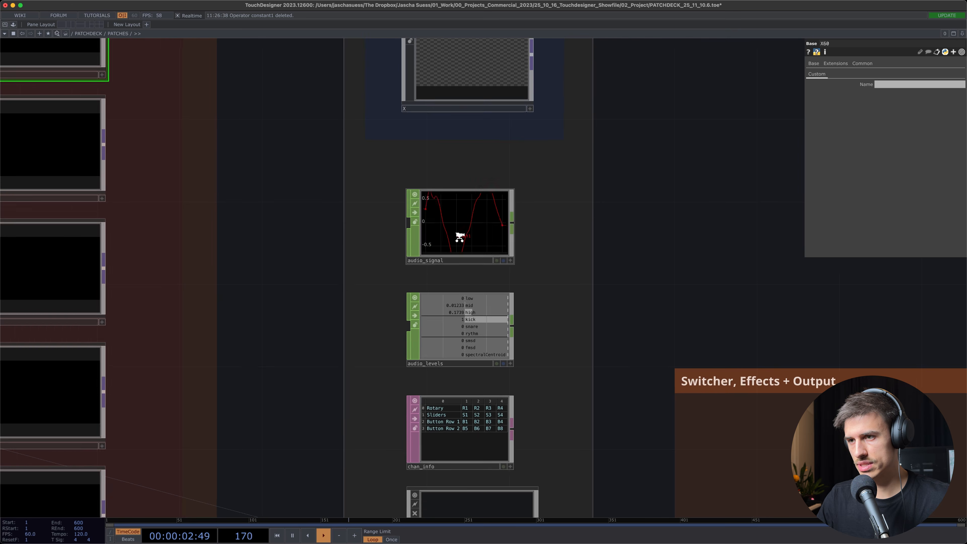
# Examine the parameters of the audio_signal, audio_levels, chan_info, CTRL and value_mapping patch tools
pyautogui.click(460, 226)
pyautogui.moveTo(569, 337); pyautogui.dragTo(542, 228)
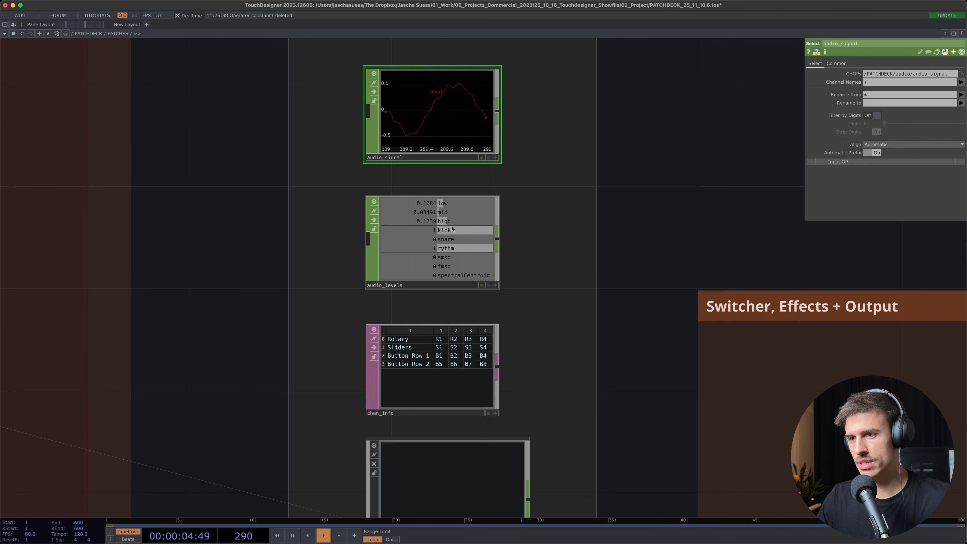
pyautogui.click(442, 280)
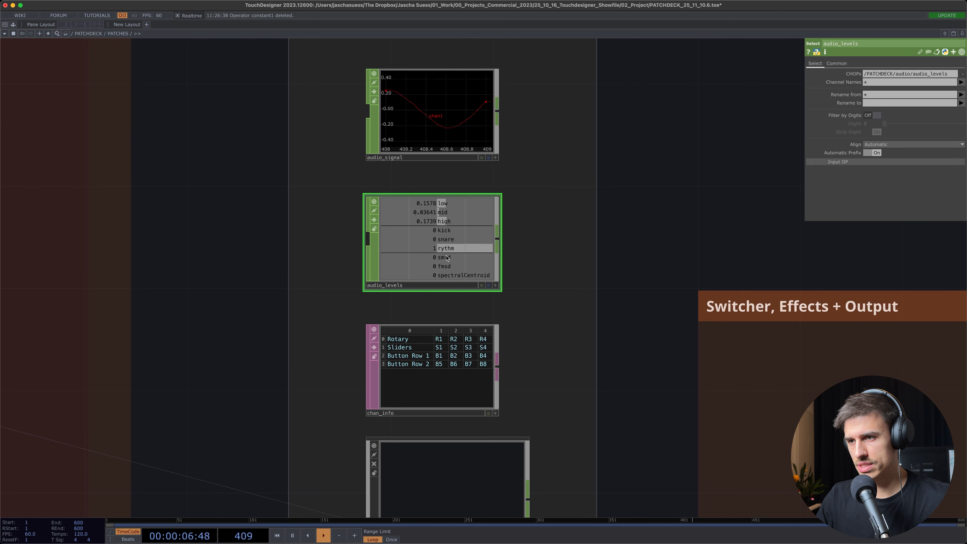
pyautogui.scroll(-5, 533, 335)
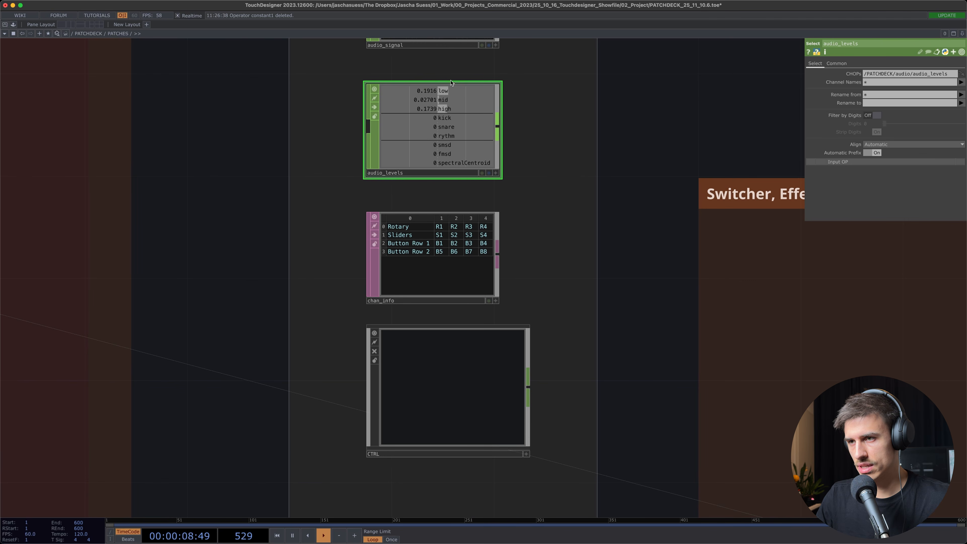
pyautogui.scroll(-3, 533, 274)
pyautogui.click(434, 169)
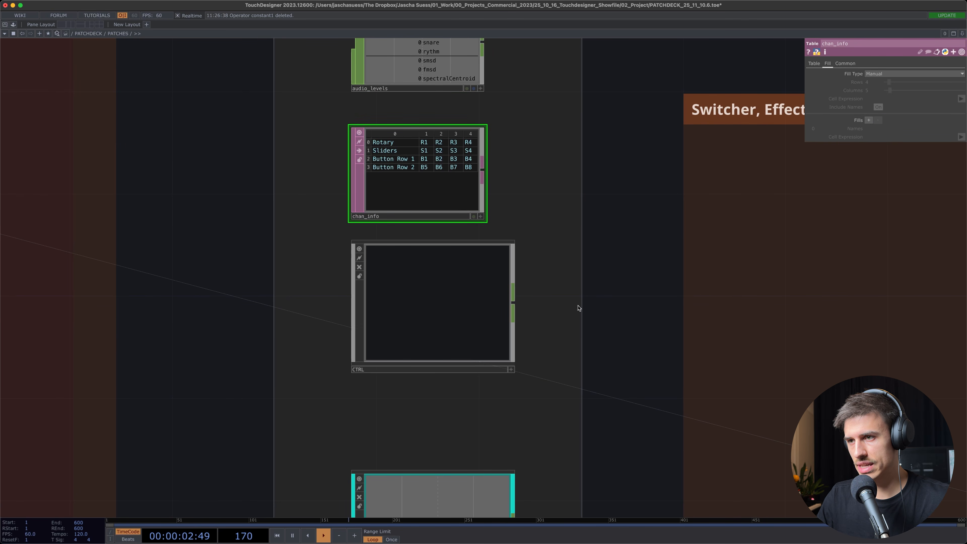
pyautogui.scroll(-5, 578, 308)
pyautogui.click(414, 180)
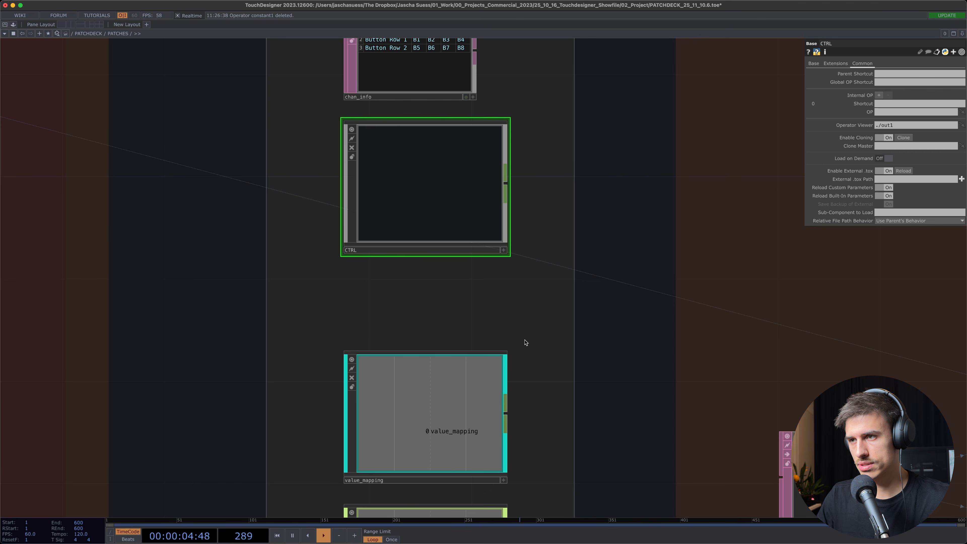
pyautogui.scroll(-7, 521, 229)
pyautogui.click(458, 236)
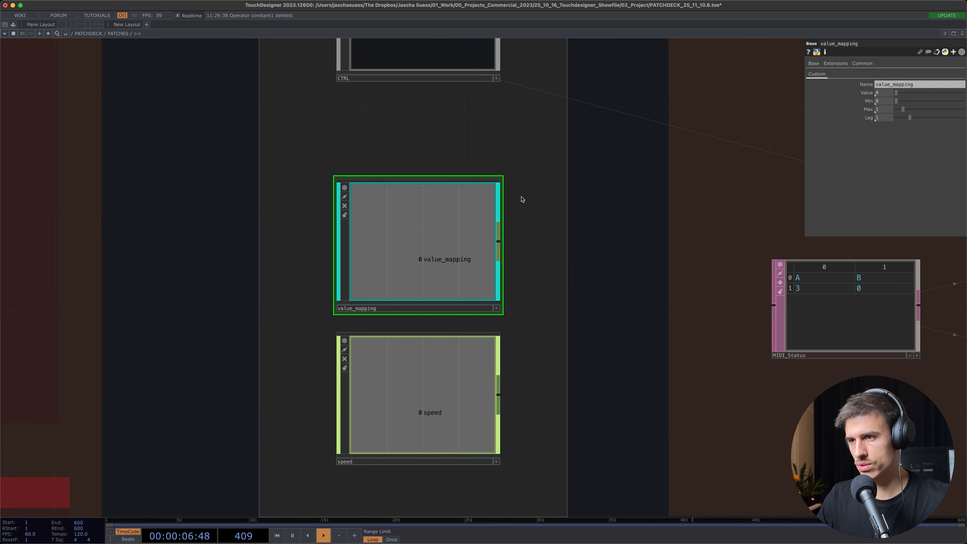
# Copy the value_mapping and speed tools from the patch tools area
pyautogui.moveTo(527, 175); pyautogui.dragTo(380, 451)
pyautogui.scroll(-2, 440, 316)
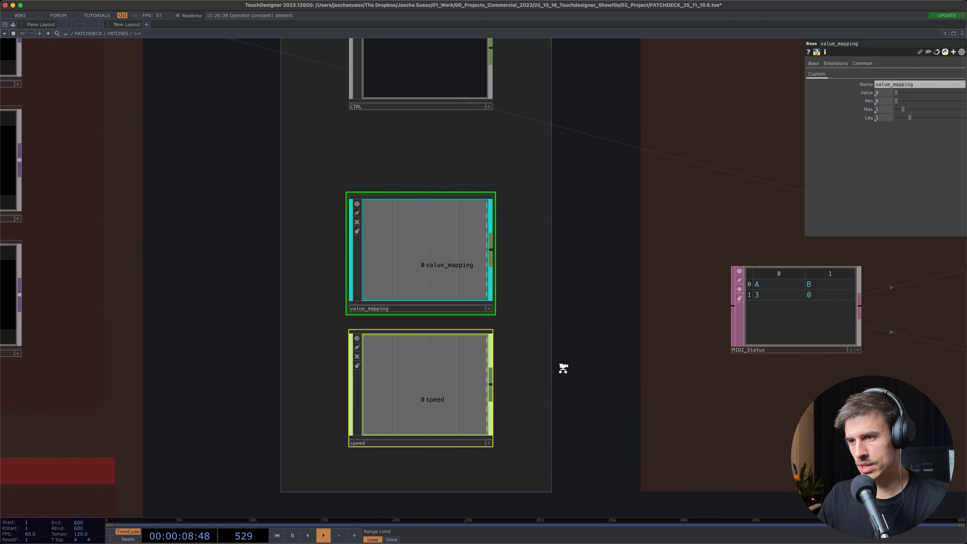
pyautogui.scroll(-3, 563, 343)
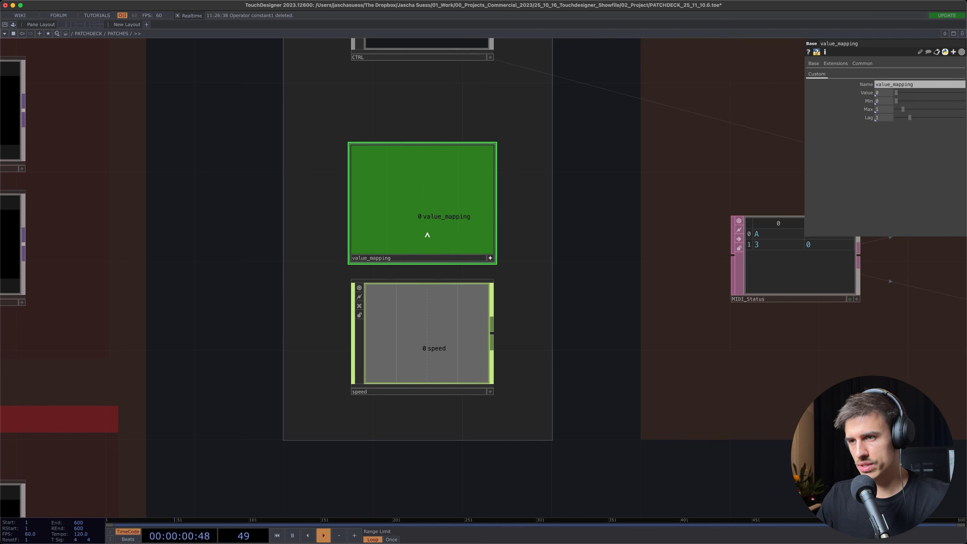
pyautogui.click(470, 314)
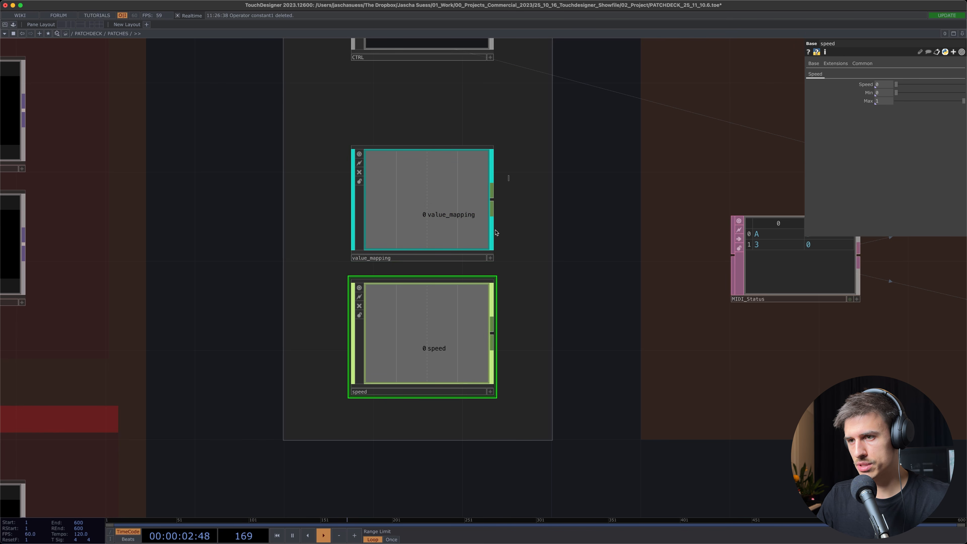
pyautogui.moveTo(507, 177); pyautogui.dragTo(430, 360)
pyautogui.press('u')
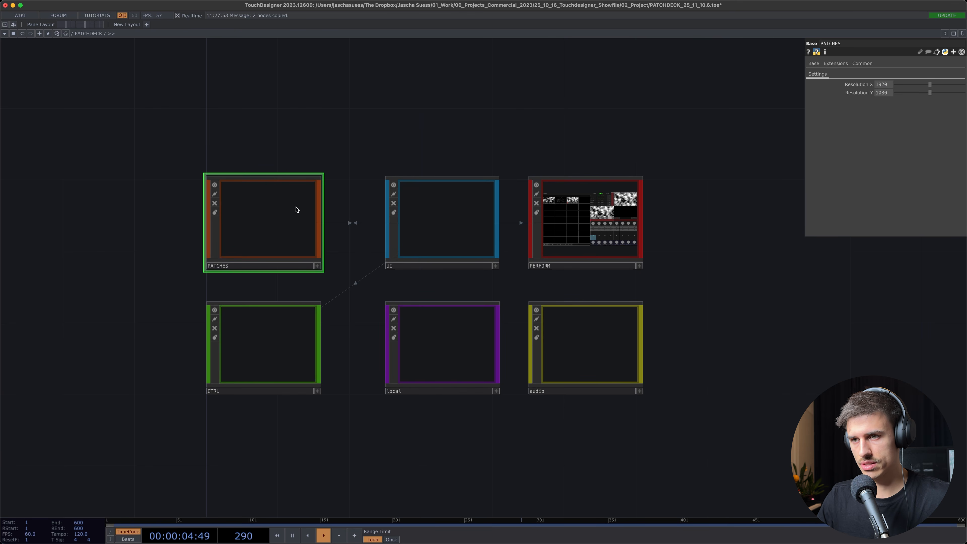
# Open patch X3 in Deck 1 of PATCHES and paste the copied value_mapping and speed components beside noise1
pyautogui.press('i')
pyautogui.scroll(-5, 424, 239)
pyautogui.moveTo(275, 186); pyautogui.dragTo(714, 344)
pyautogui.scroll(-2, 714, 343)
pyautogui.scroll(-5, 714, 344)
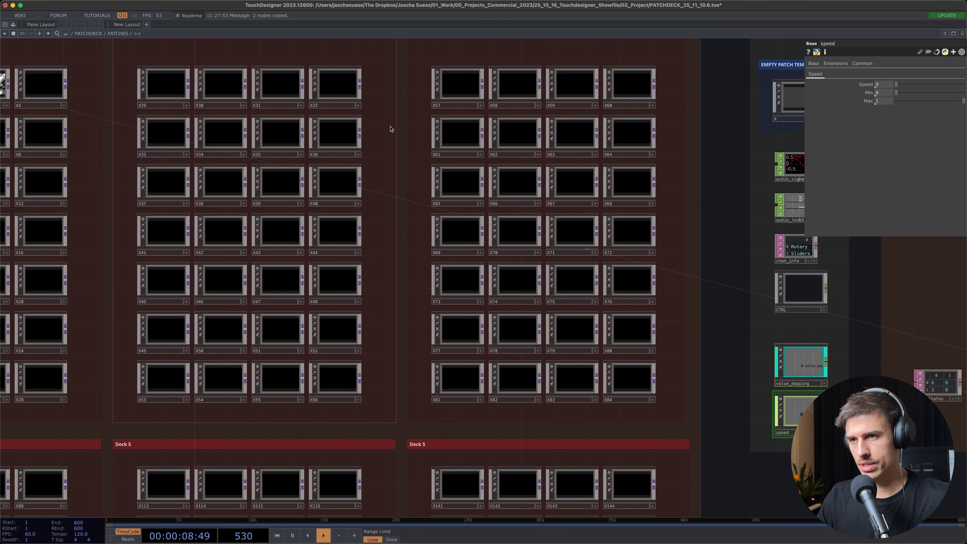
pyautogui.moveTo(414, 147); pyautogui.dragTo(590, 276)
pyautogui.moveTo(172, 93); pyautogui.dragTo(302, 85)
pyautogui.click(291, 206)
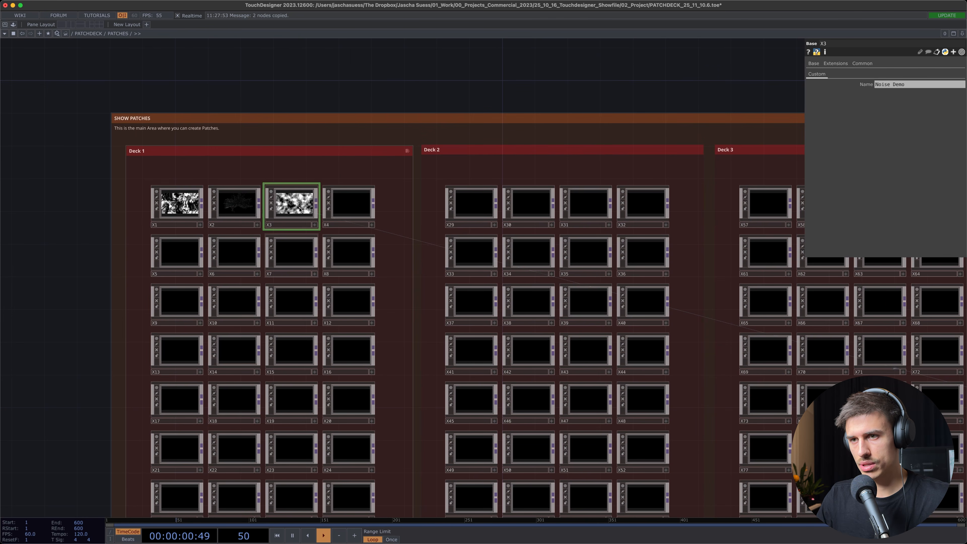
pyautogui.press('i')
pyautogui.moveTo(339, 289); pyautogui.dragTo(355, 319, button='middle')
pyautogui.press('super+v')
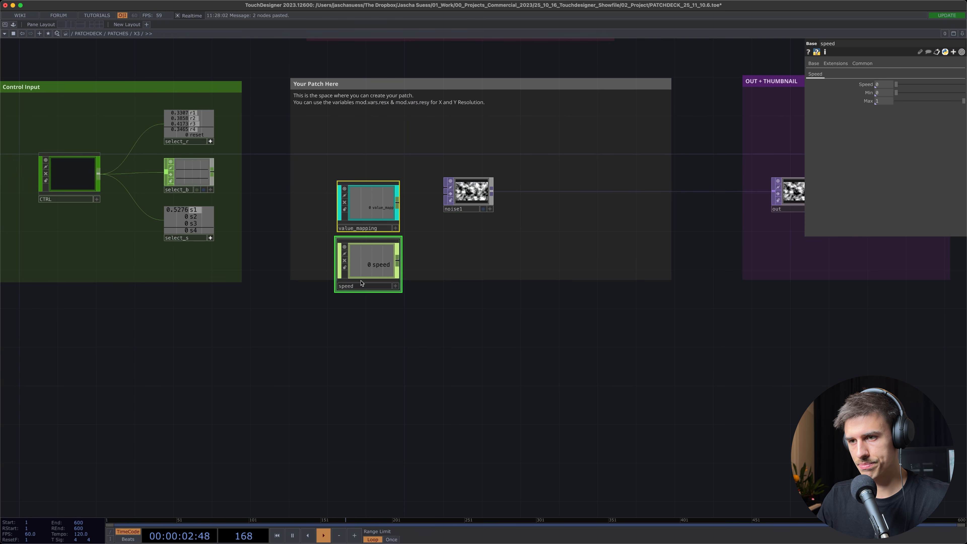
# Place the speed component in the Your Patch Here area and move value_mapping below that area
pyautogui.moveTo(361, 281); pyautogui.dragTo(365, 185)
pyautogui.click(412, 394)
pyautogui.click(345, 426)
pyautogui.moveTo(416, 379); pyautogui.dragTo(430, 449)
# Inspect the constant2, math1 and speed1 operators inside the speed component, including math1's range, and return to X3
pyautogui.scroll(5, 370, 259)
pyautogui.scroll(5, 371, 260)
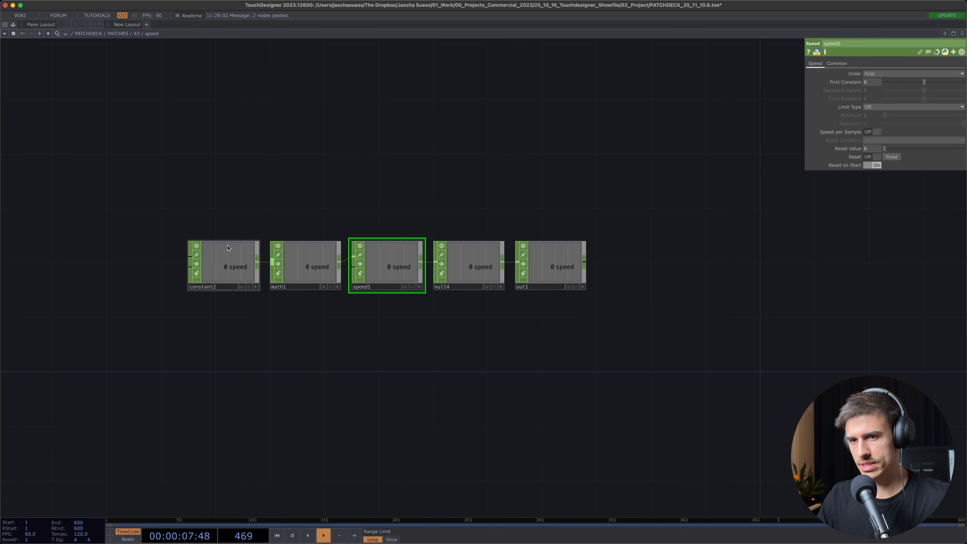
pyautogui.click(228, 248)
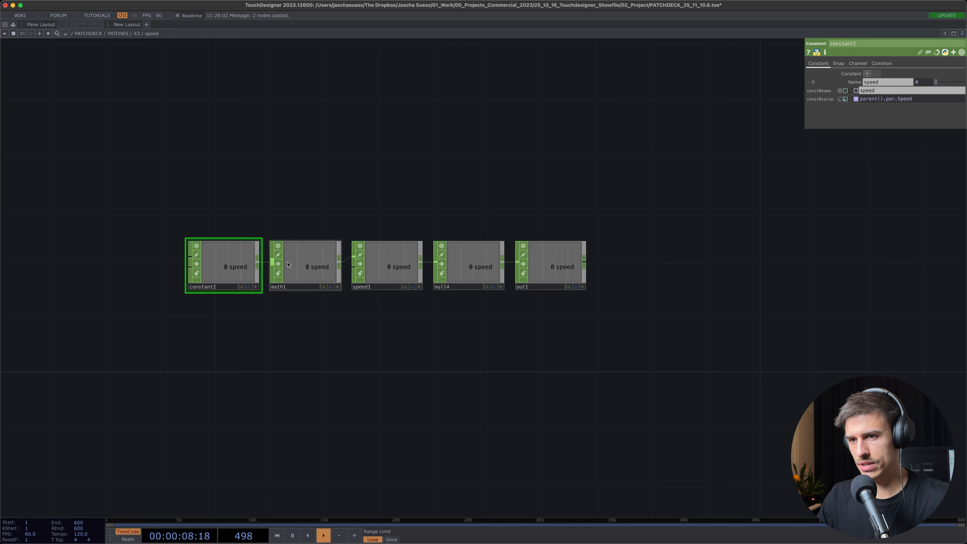
pyautogui.click(305, 266)
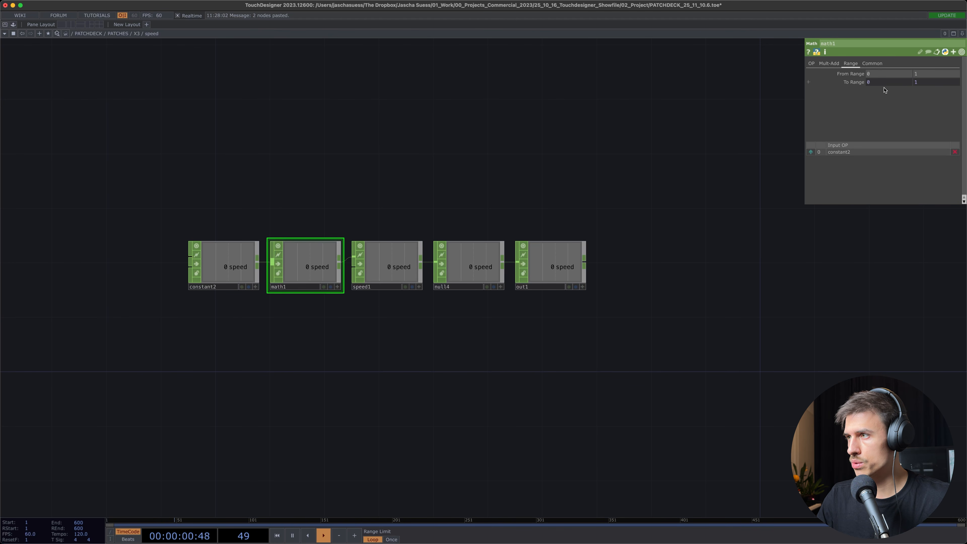
pyautogui.click(397, 271)
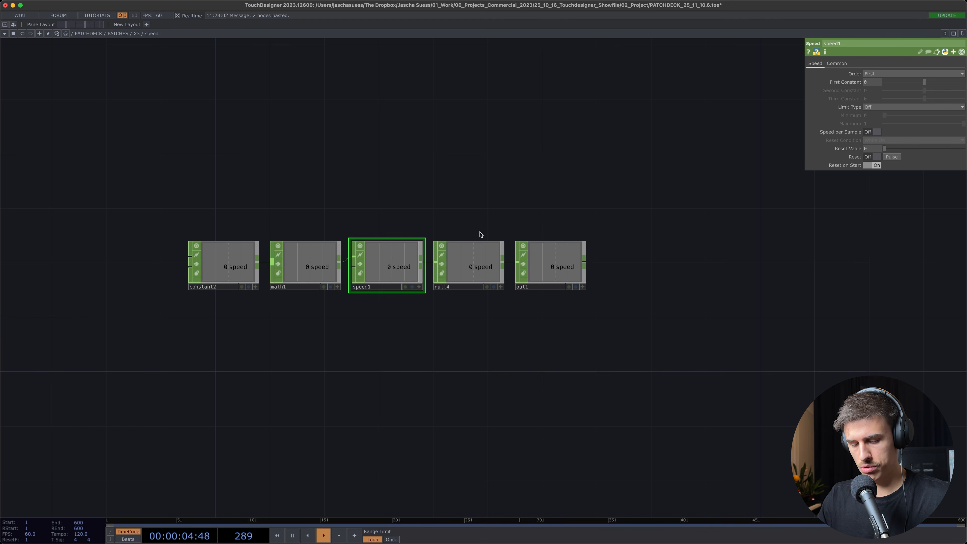
pyautogui.press('u')
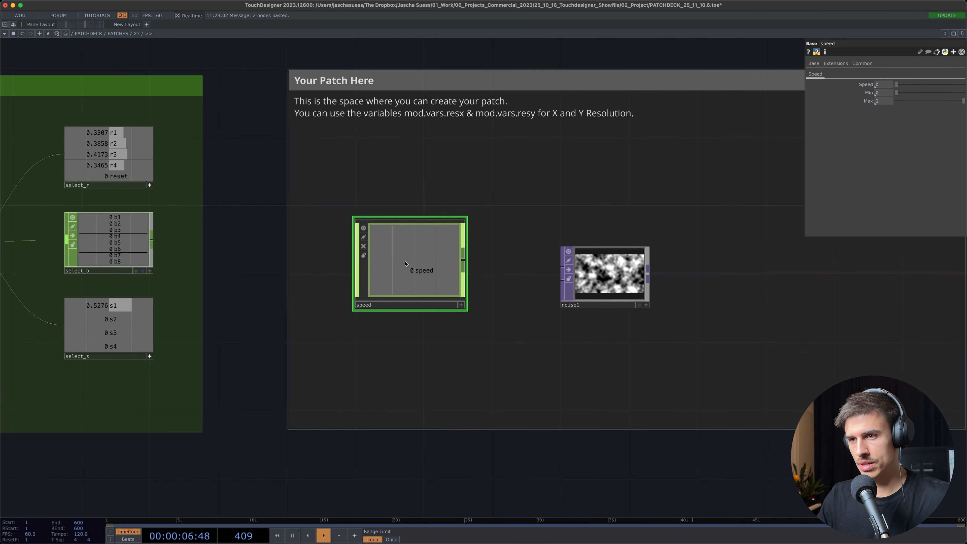
# Move the speed component above noise1 and link the r1 channel of select_r to its Speed parameter
pyautogui.scroll(-2, 405, 261)
pyautogui.moveTo(278, 230); pyautogui.dragTo(286, 259)
pyautogui.moveTo(416, 273); pyautogui.dragTo(416, 227)
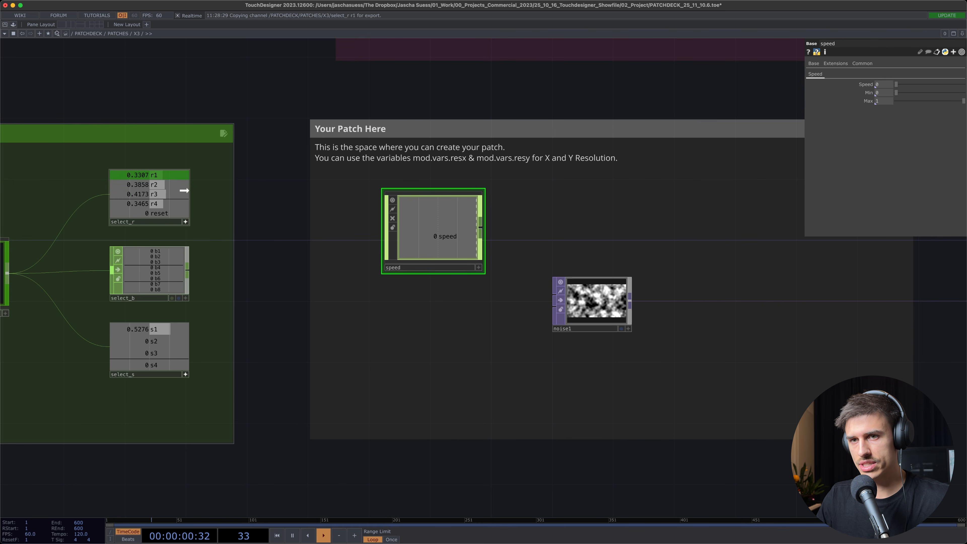
pyautogui.moveTo(155, 176); pyautogui.dragTo(882, 84)
pyautogui.click(884, 80)
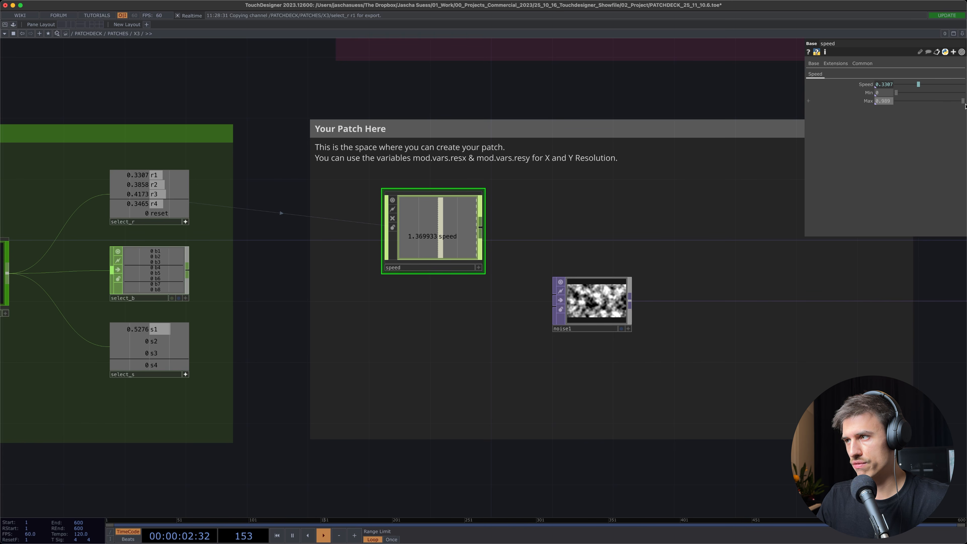
# Link the speed component's output channel to the third (Z) Translate value of noise1
pyautogui.click(596, 300)
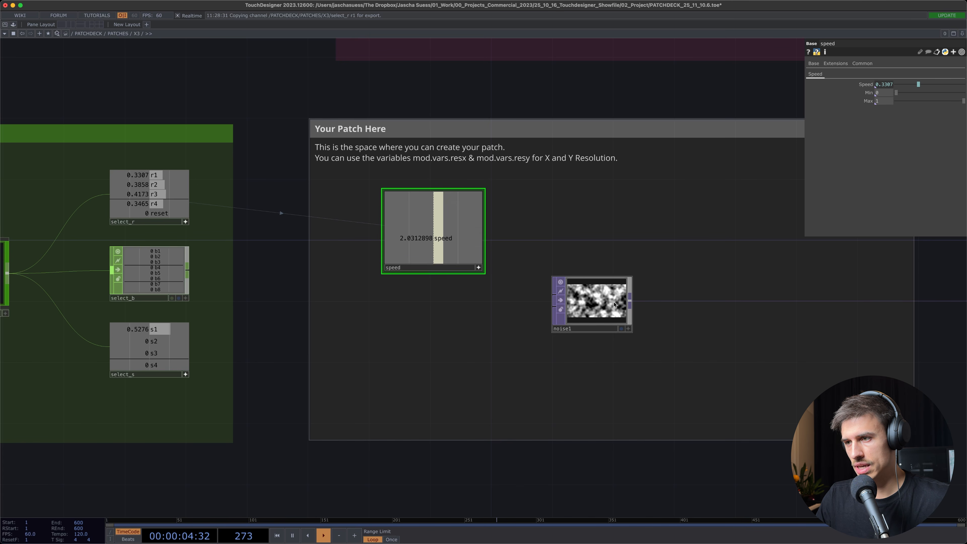
pyautogui.moveTo(435, 233); pyautogui.dragTo(929, 126)
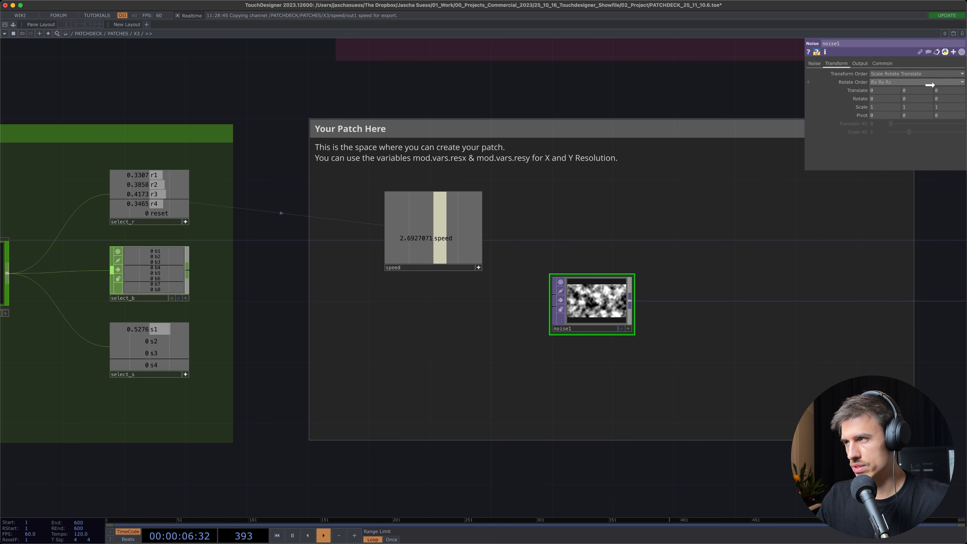
pyautogui.moveTo(929, 85); pyautogui.dragTo(940, 90)
pyautogui.click(944, 86)
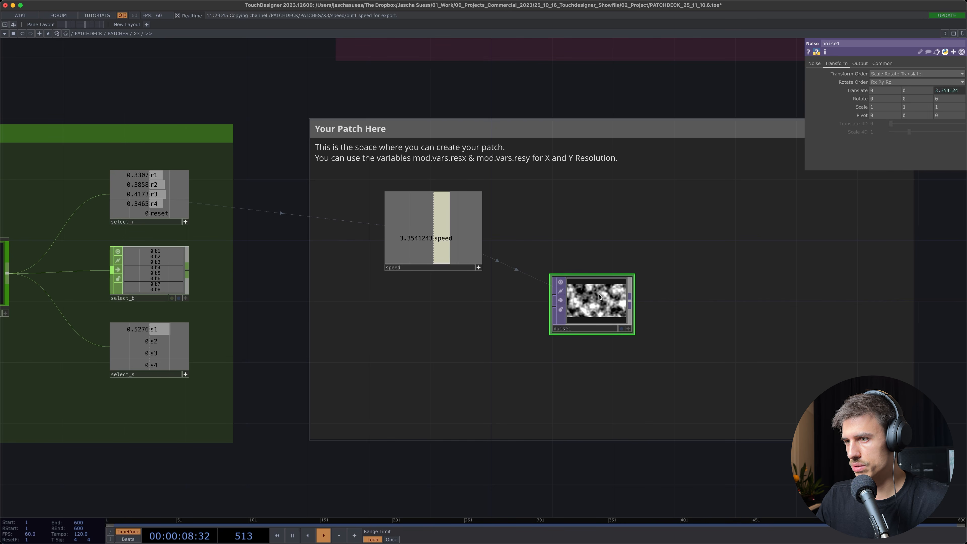
pyautogui.scroll(5, 599, 304)
pyautogui.scroll(-10, 605, 332)
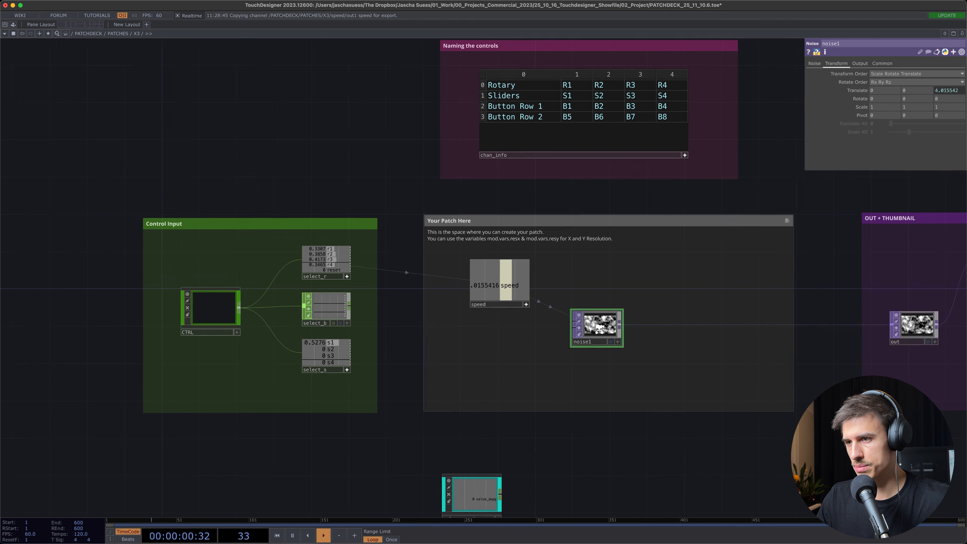
pyautogui.scroll(3, 543, 309)
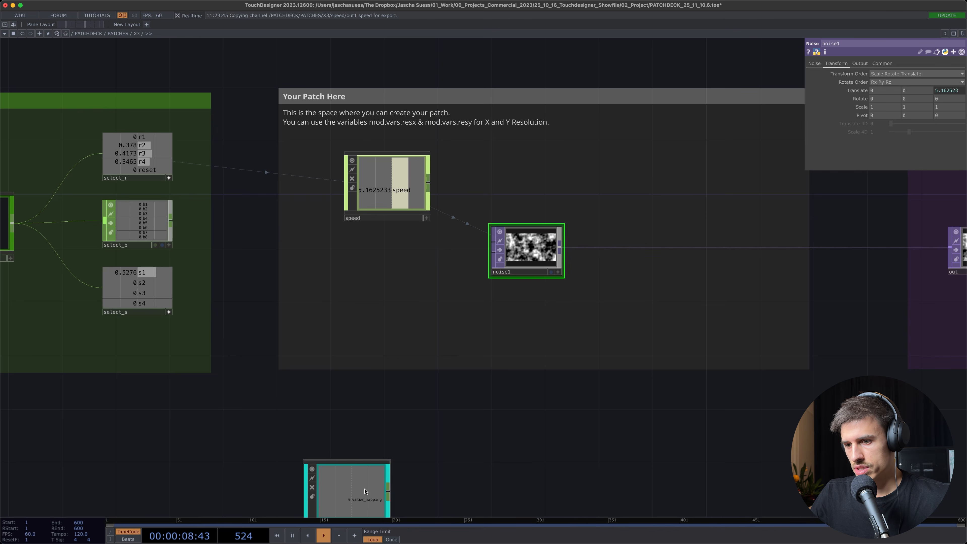
# Bring value_mapping into the patch area below speed and link the s1 channel of select_s to its Value parameter
pyautogui.click(398, 302)
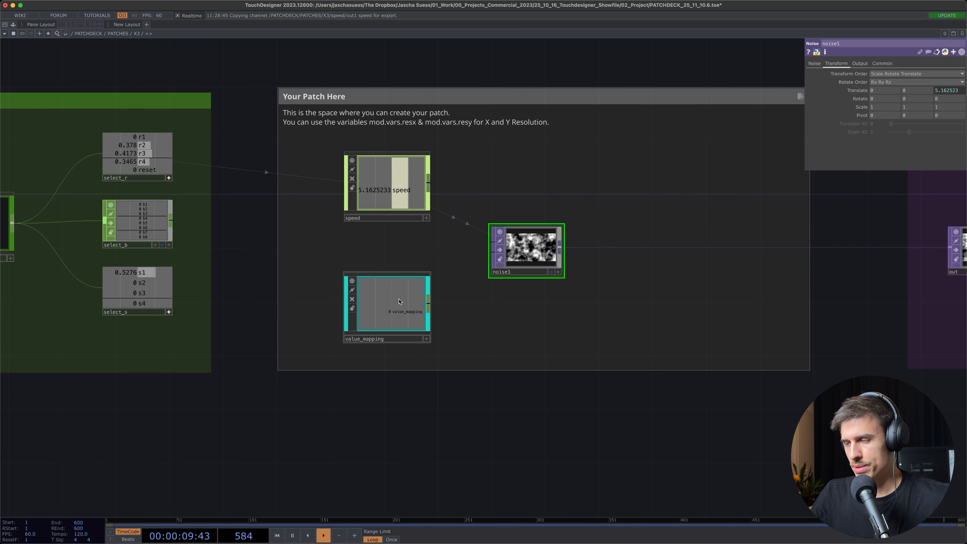
pyautogui.click(385, 303)
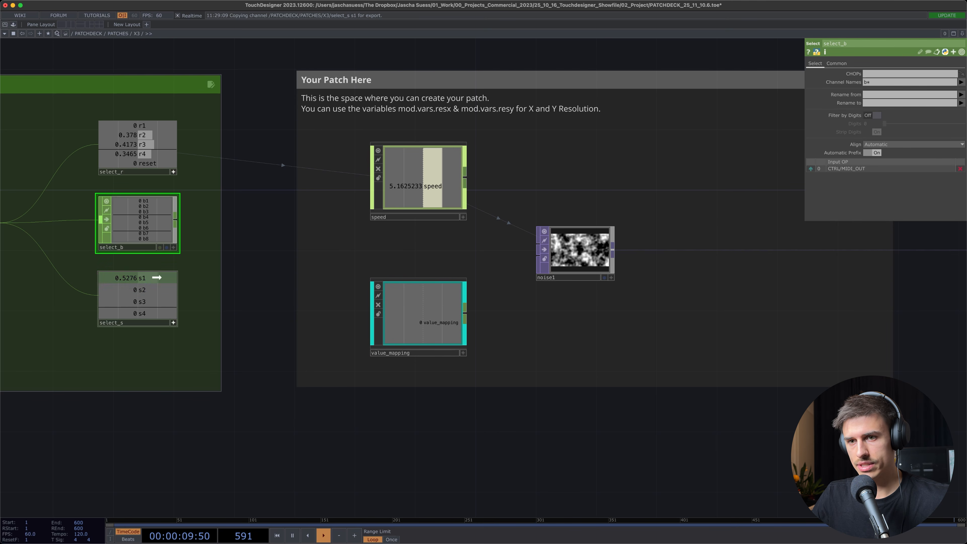
pyautogui.moveTo(156, 277); pyautogui.dragTo(872, 97)
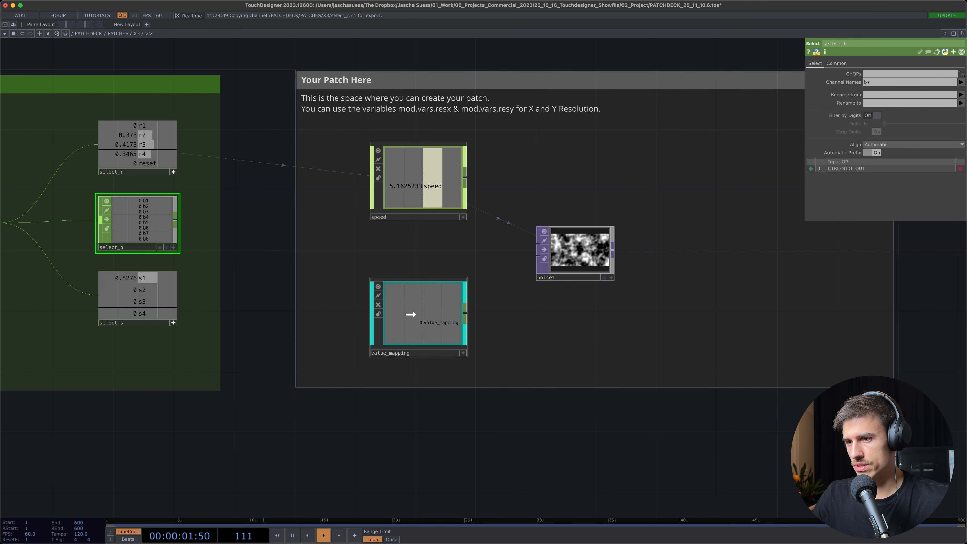
pyautogui.click(410, 315)
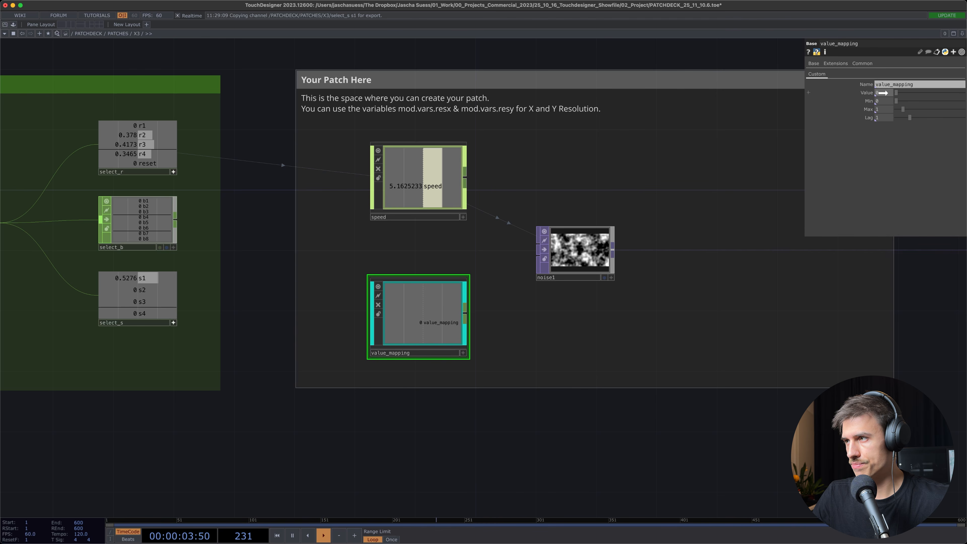
pyautogui.moveTo(881, 93); pyautogui.dragTo(882, 94)
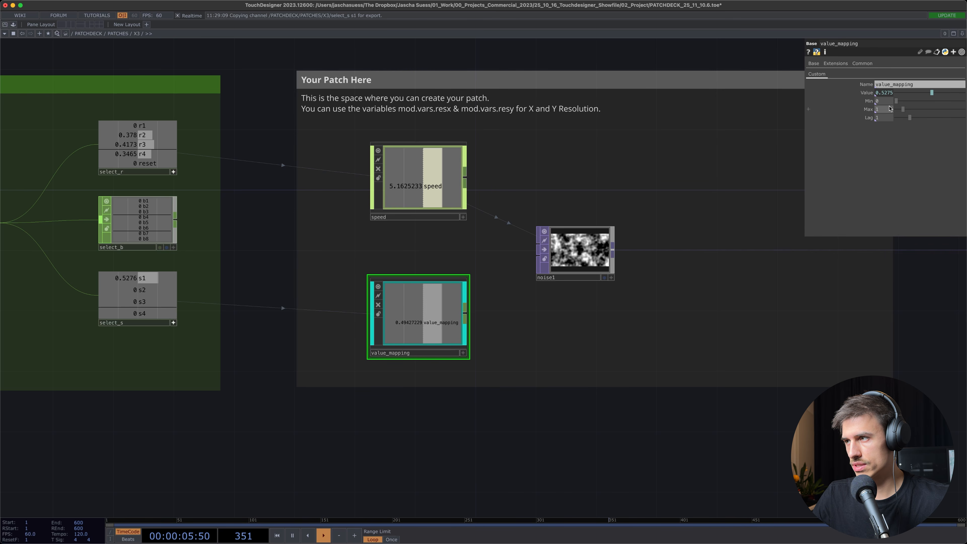
# Vary the Amplitude of noise1 in its main Noise parameters to judge a usable range
pyautogui.click(588, 263)
pyautogui.click(814, 63)
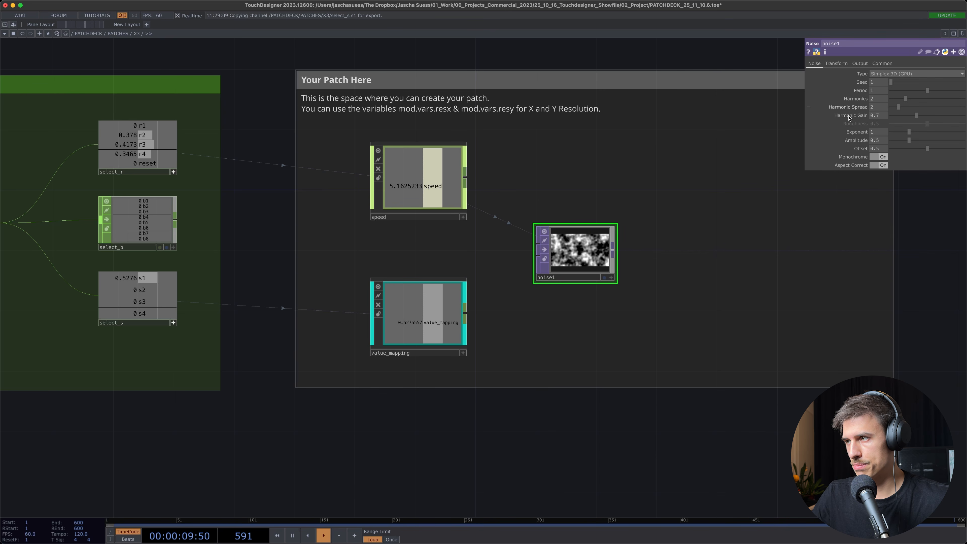
pyautogui.moveTo(908, 140); pyautogui.dragTo(930, 146)
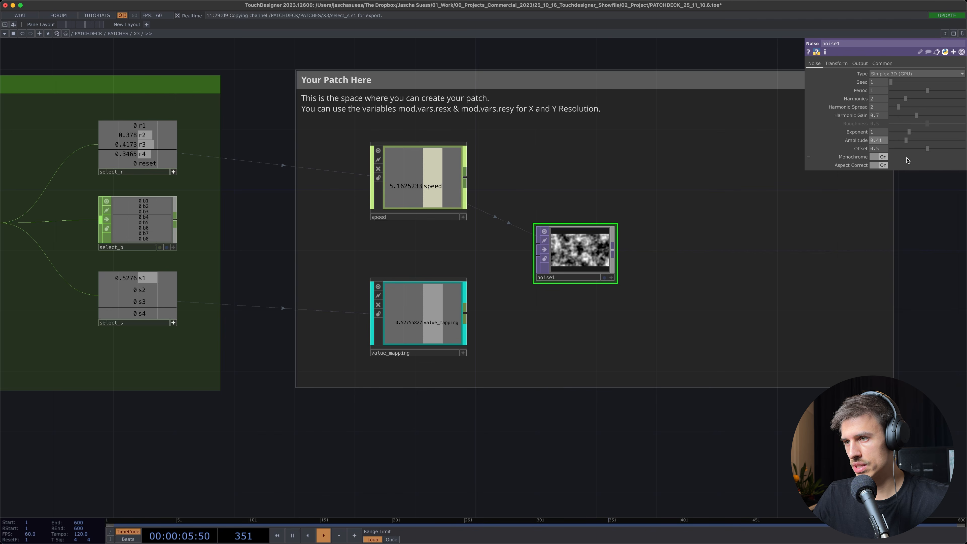
# Set value_mapping's Min to .3 and Max to 1.7 as a constant, and reduce its Lag
pyautogui.click(419, 316)
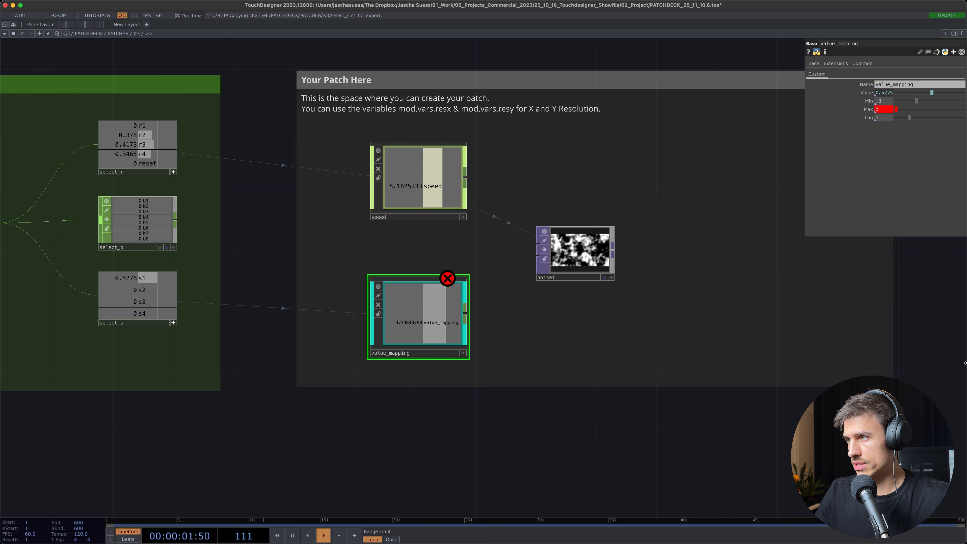
pyautogui.click(868, 110)
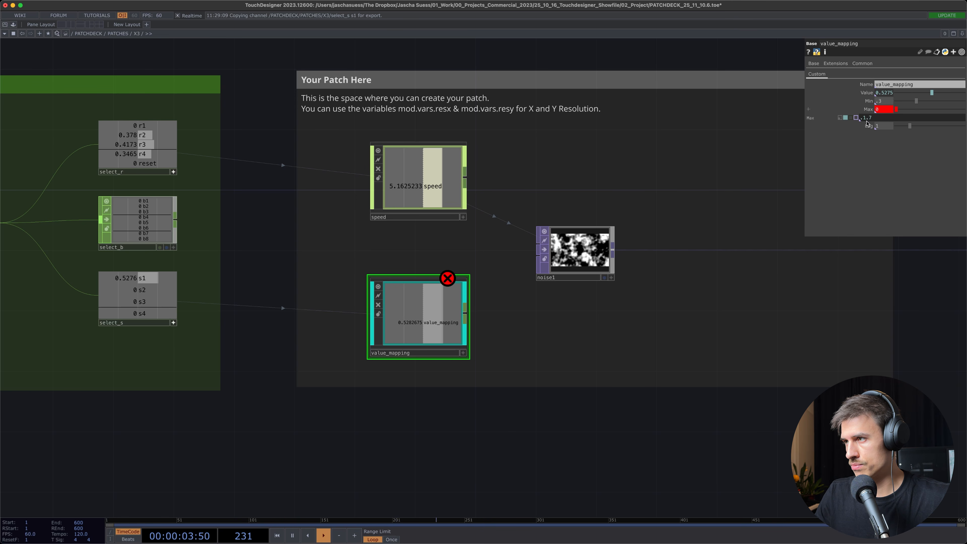
pyautogui.click(843, 119)
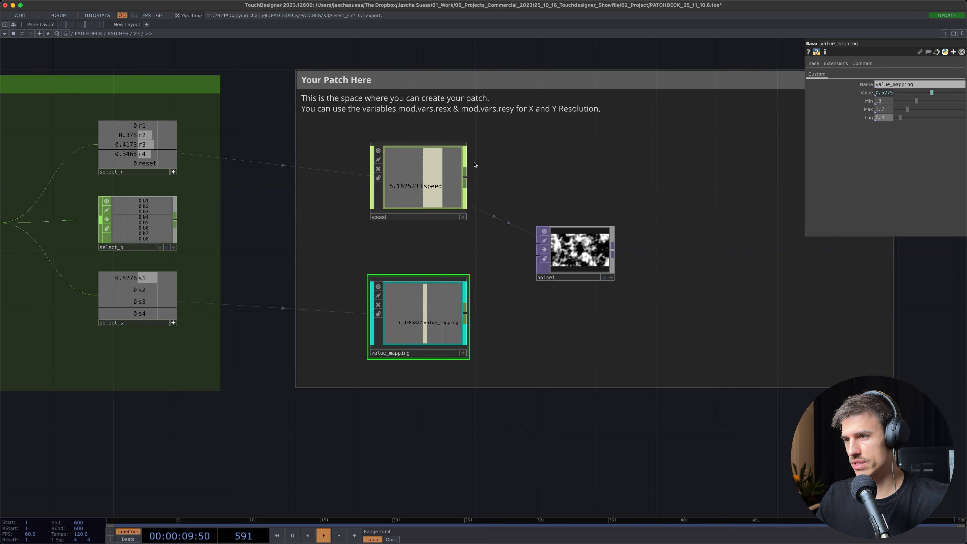
# Link the value_mapping component's output channel to the Amplitude of noise1
pyautogui.click(463, 353)
pyautogui.click(567, 257)
pyautogui.moveTo(446, 318); pyautogui.dragTo(877, 140)
pyautogui.click(878, 139)
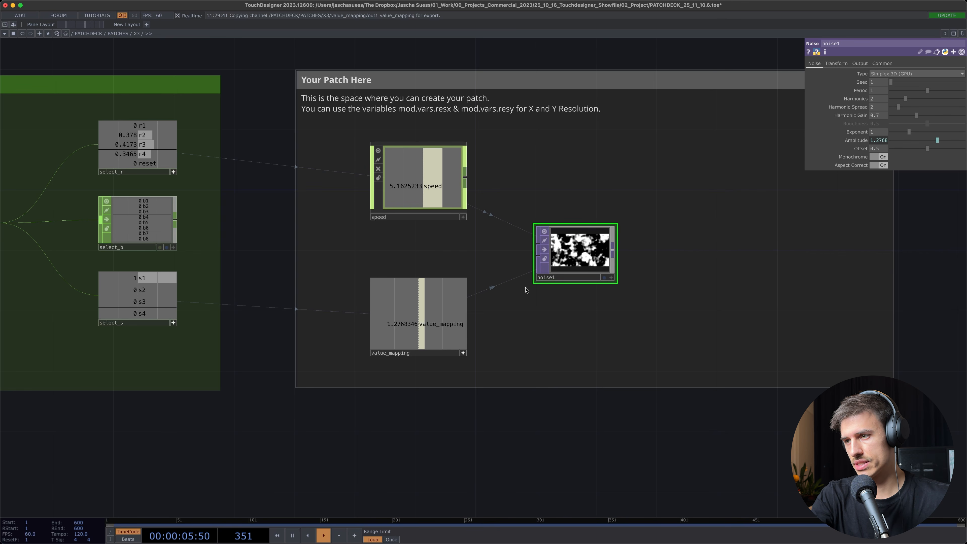
pyautogui.scroll(5, 574, 268)
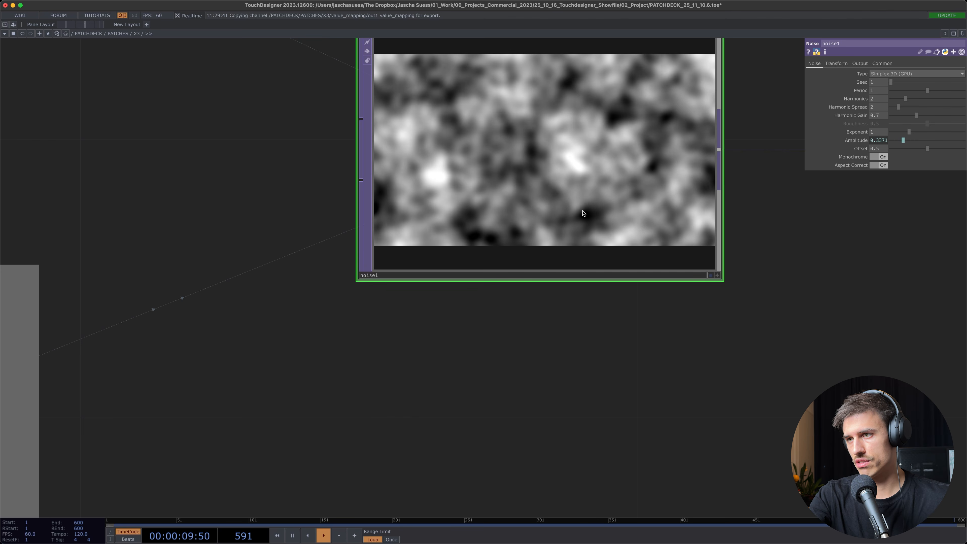
pyautogui.scroll(-5, 594, 229)
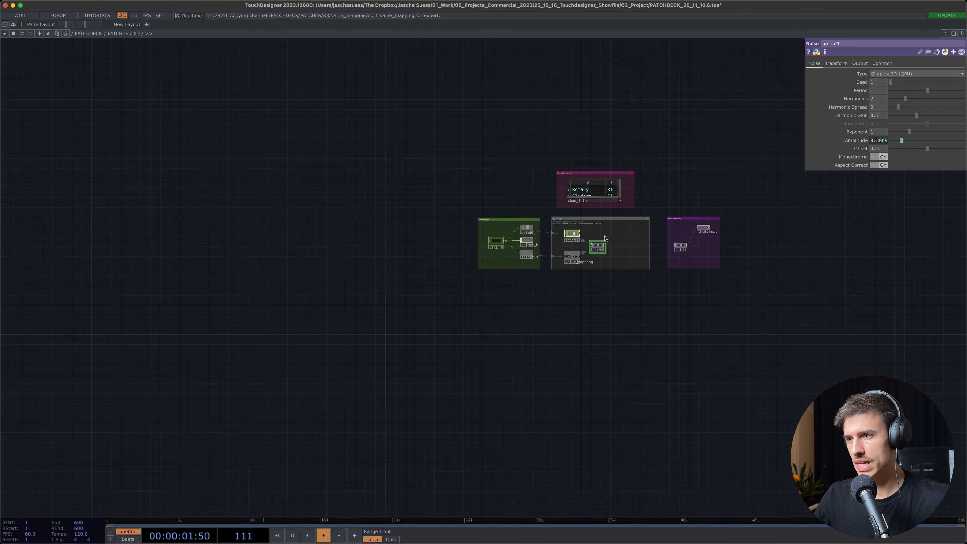
pyautogui.scroll(3, 612, 241)
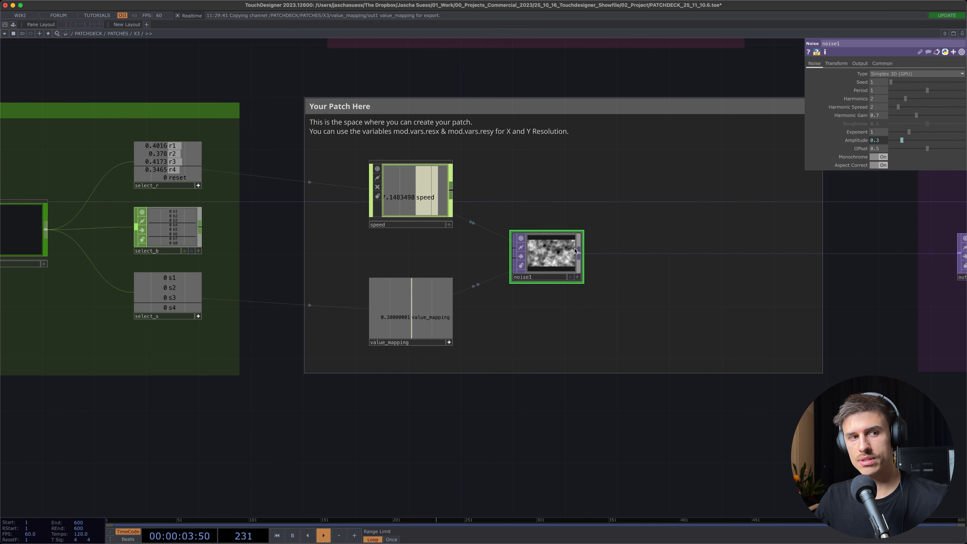
# Lock the thumbnail operator in the OUT + THUMBNAIL area so that its current noise image is frozen
pyautogui.moveTo(612, 390); pyautogui.dragTo(433, 409)
pyautogui.moveTo(497, 437); pyautogui.dragTo(288, 469)
pyautogui.scroll(-1, 436, 409)
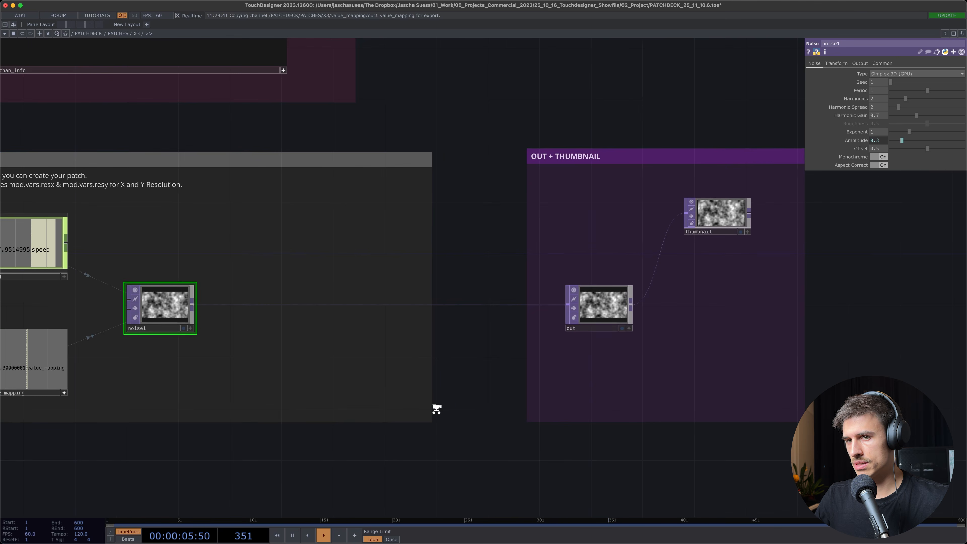
pyautogui.scroll(3, 597, 303)
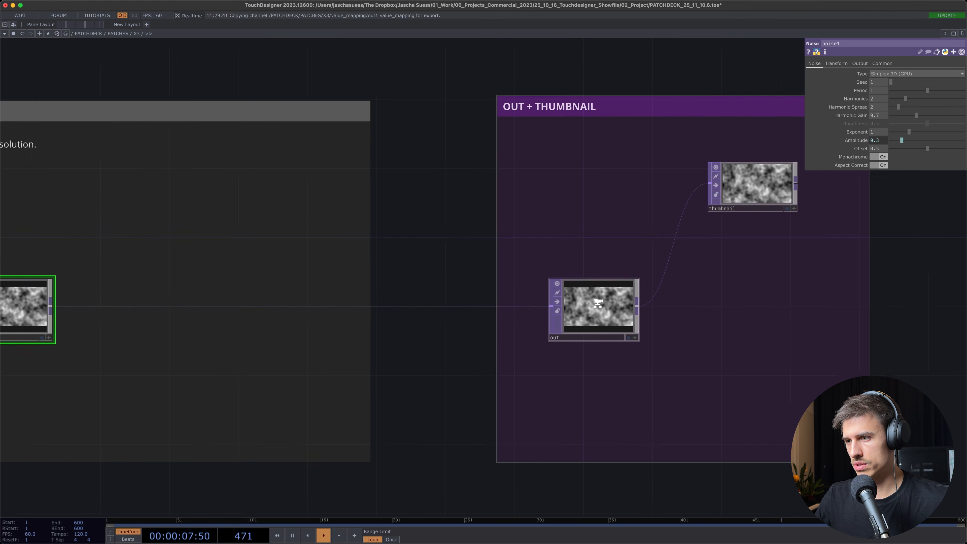
pyautogui.click(597, 303)
pyautogui.moveTo(734, 323); pyautogui.dragTo(546, 397)
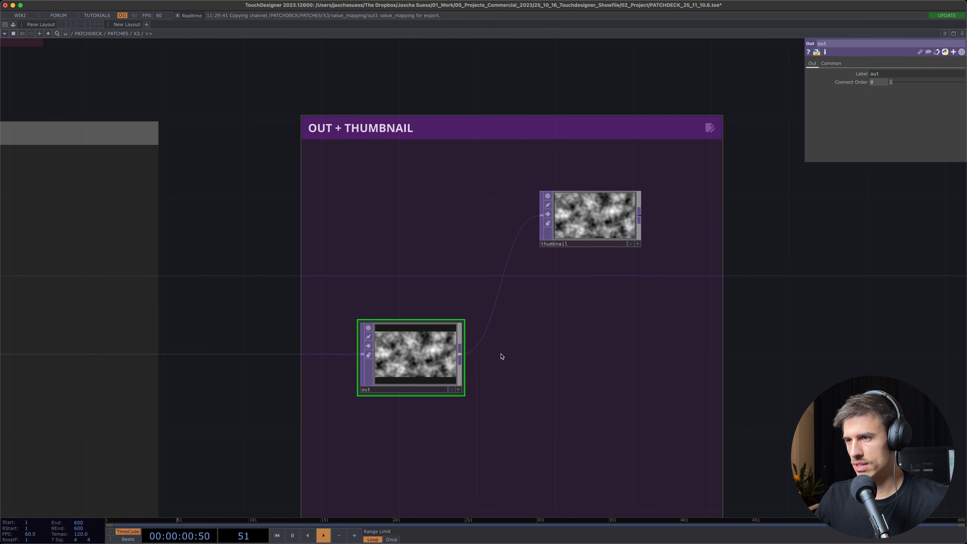
pyautogui.click(555, 244)
pyautogui.scroll(5, 609, 213)
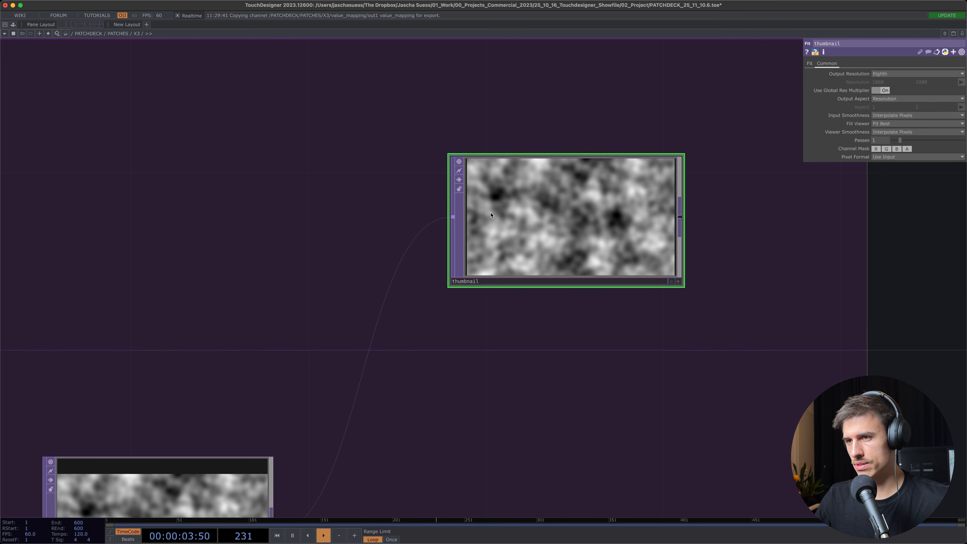
pyautogui.click(459, 188)
pyautogui.scroll(-1, 579, 212)
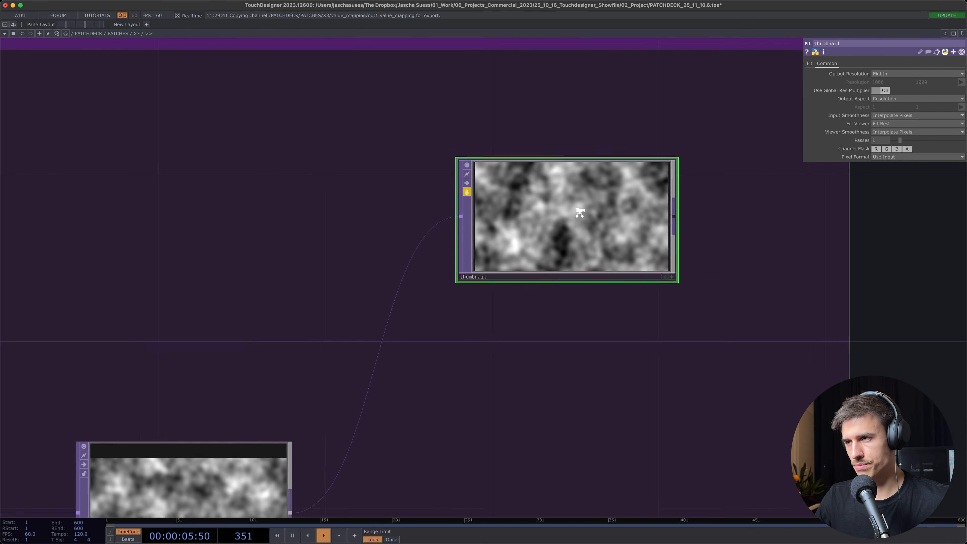
pyautogui.scroll(-2, 579, 213)
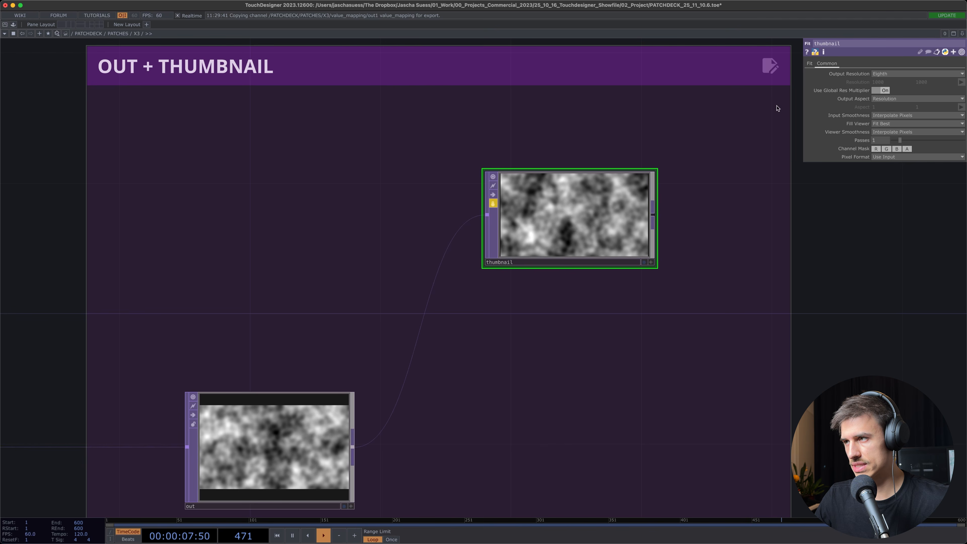
# Review the Output Resolution options of the thumbnail operator and its lock
pyautogui.click(889, 73)
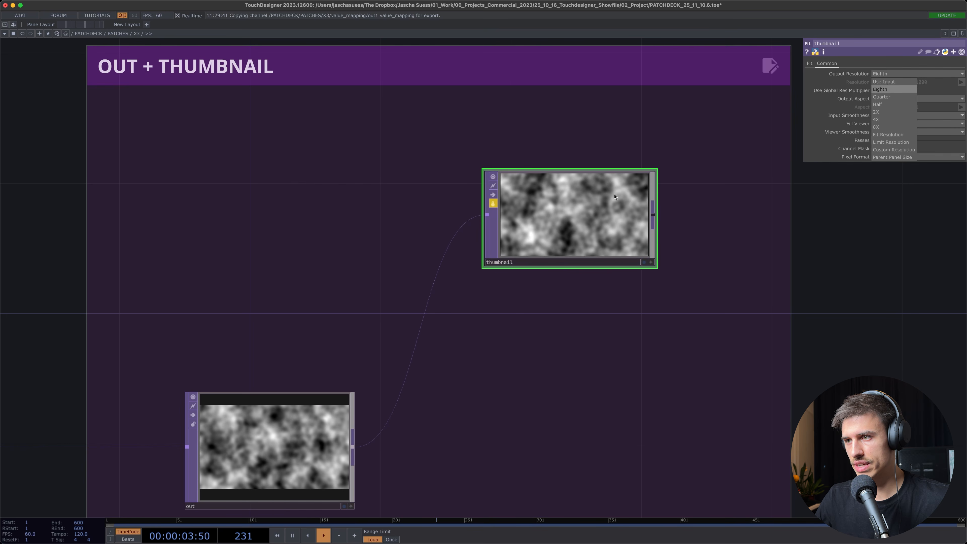
pyautogui.click(860, 241)
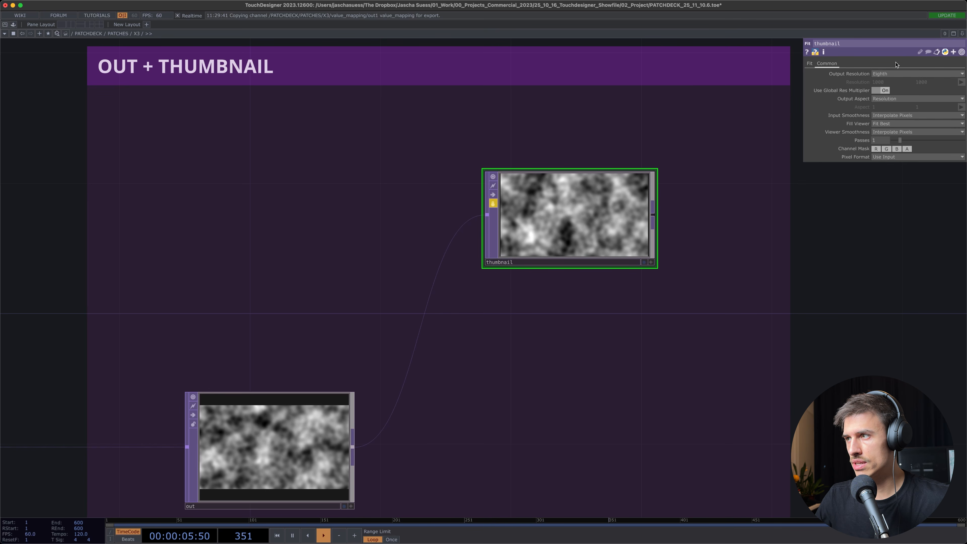
pyautogui.click(493, 204)
pyautogui.scroll(-2, 510, 209)
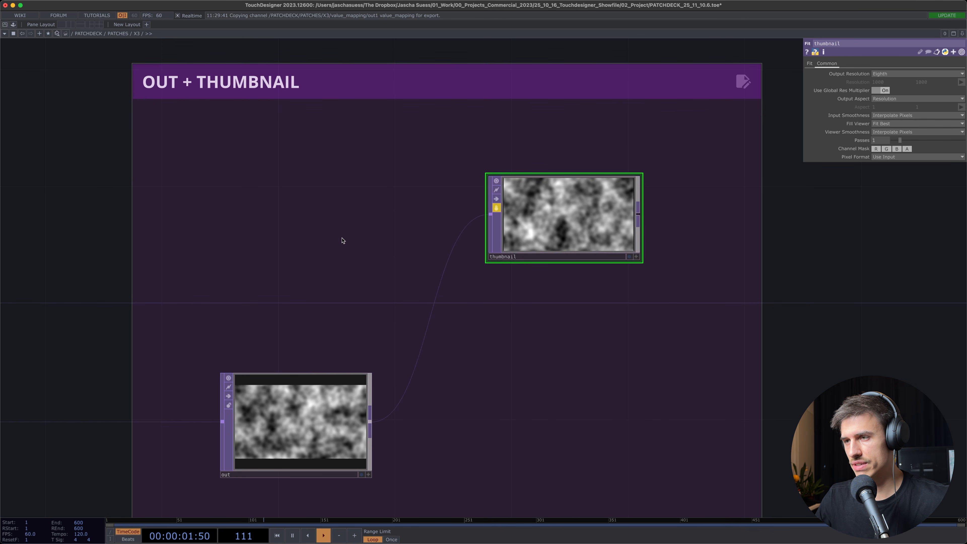
pyautogui.scroll(-2, 457, 256)
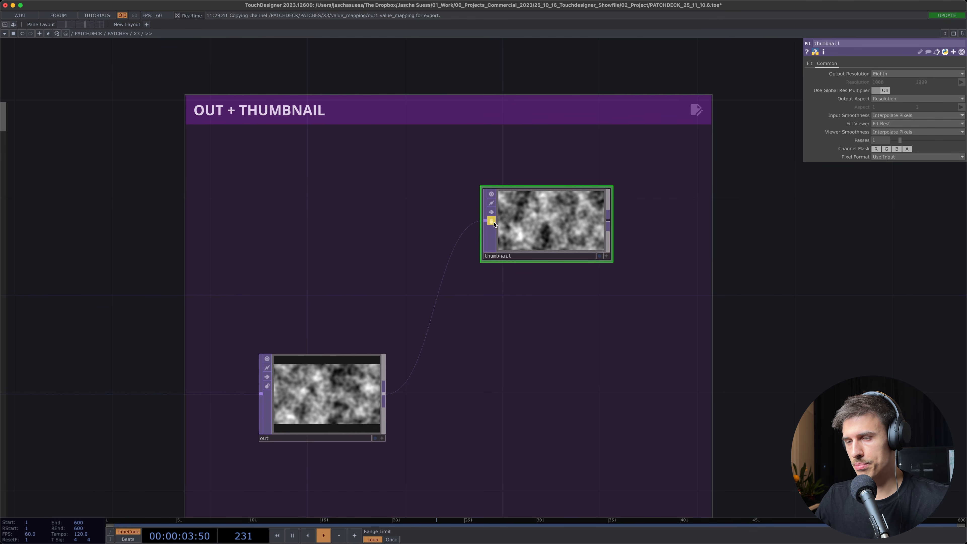
pyautogui.scroll(-3, 510, 248)
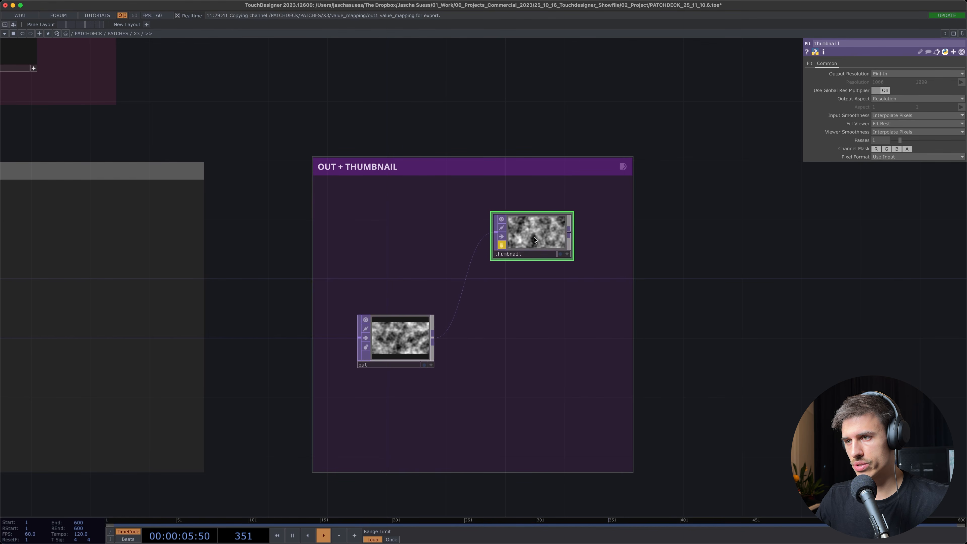
# Leave the X3 patch and, in the PATCHDECK performance view, clear channel A and load Noise Demo into it again
pyautogui.scroll(-1, 493, 275)
pyautogui.moveTo(300, 141); pyautogui.dragTo(434, 155)
pyautogui.press('u')
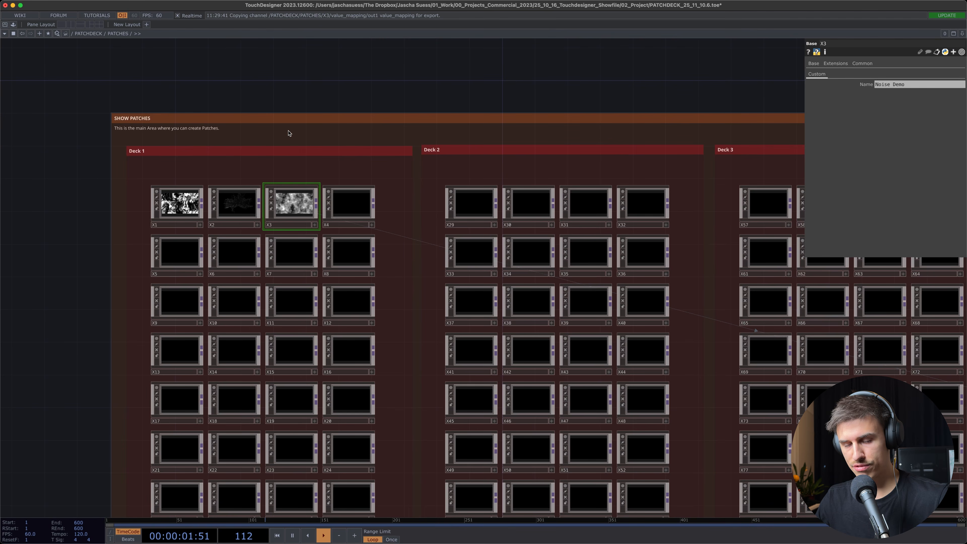
pyautogui.press('F1')
pyautogui.moveTo(268, 75)
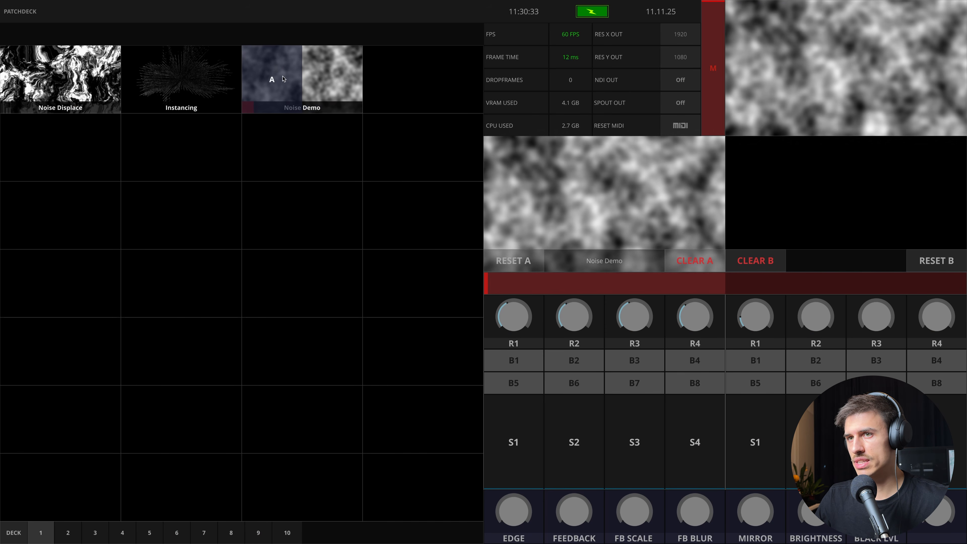
pyautogui.click(687, 266)
pyautogui.click(288, 81)
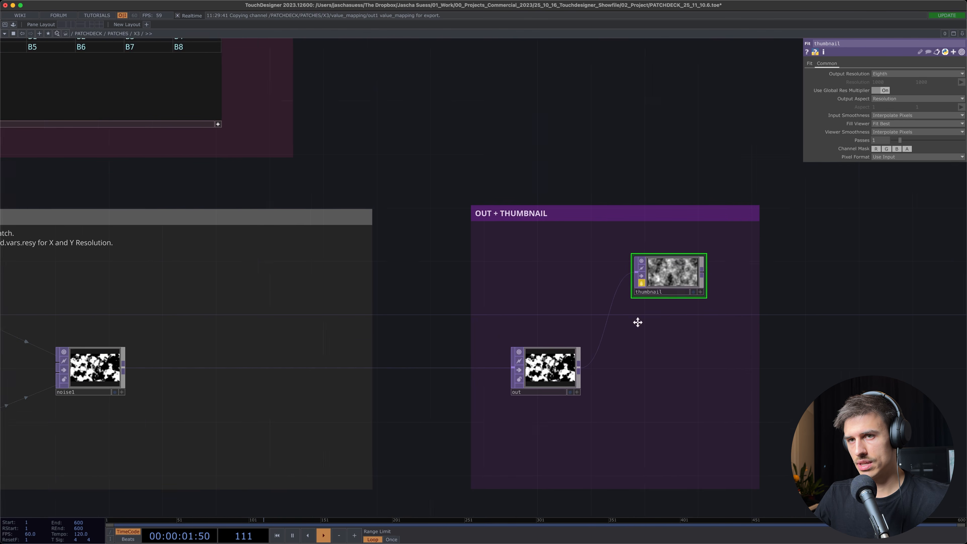
# Name the first rotary Speed and the first slider Amplitude in X3's chan_info table
pyautogui.scroll(3, 378, 287)
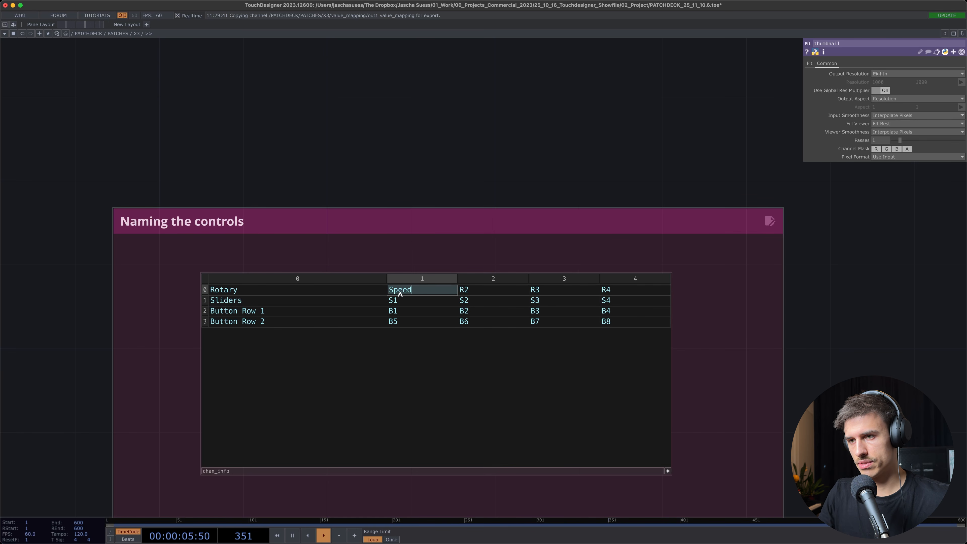
pyautogui.click(402, 302)
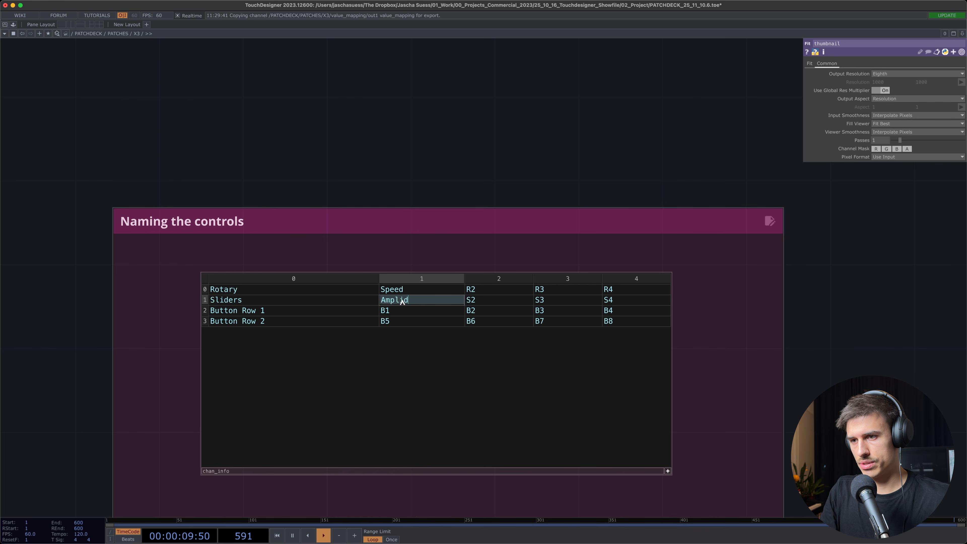
pyautogui.write('Amplitude')
pyautogui.press('Return')
# Try the Speed knob and Amplitude slider of Noise Demo in the performance view, clear channel A and return to the network
pyautogui.press('F1')
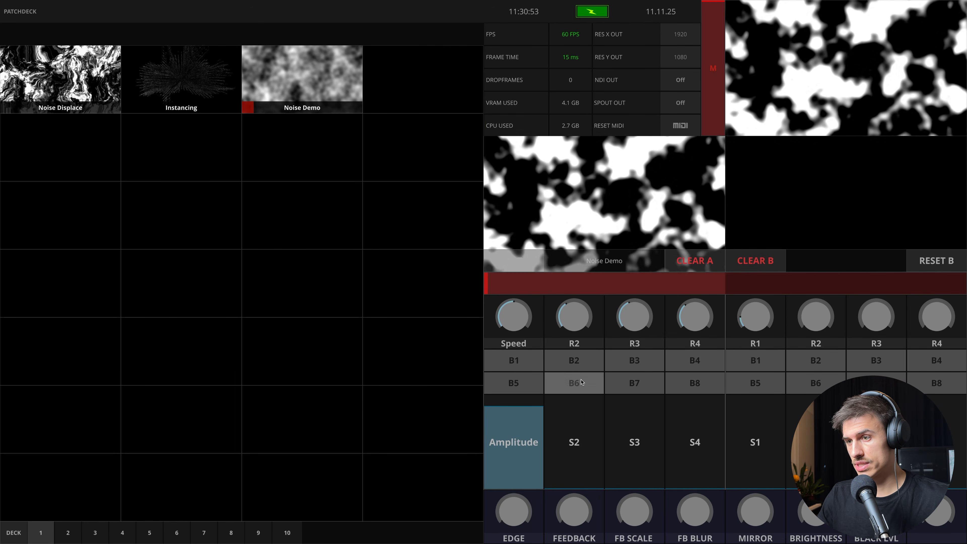
pyautogui.moveTo(514, 322); pyautogui.dragTo(514, 295)
pyautogui.moveTo(525, 438); pyautogui.dragTo(531, 403)
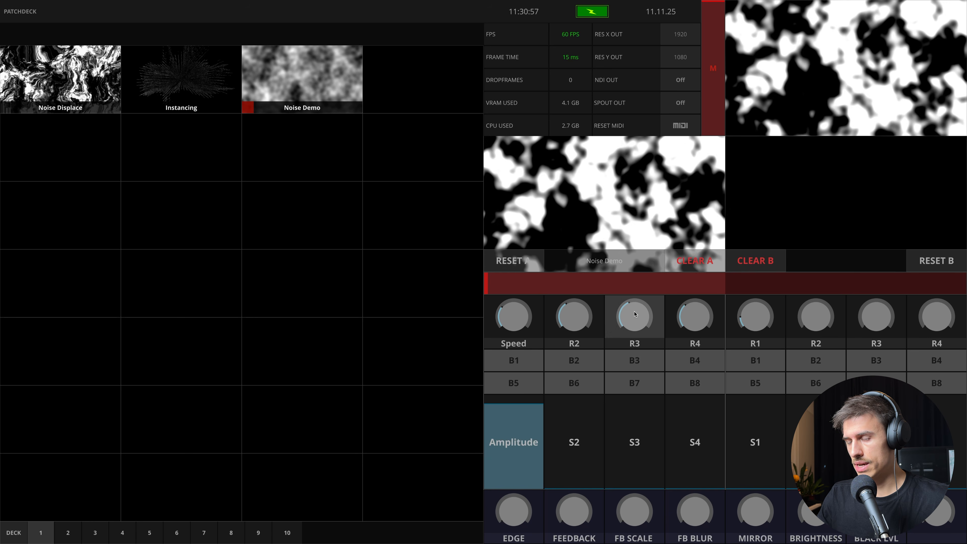
pyautogui.click(699, 260)
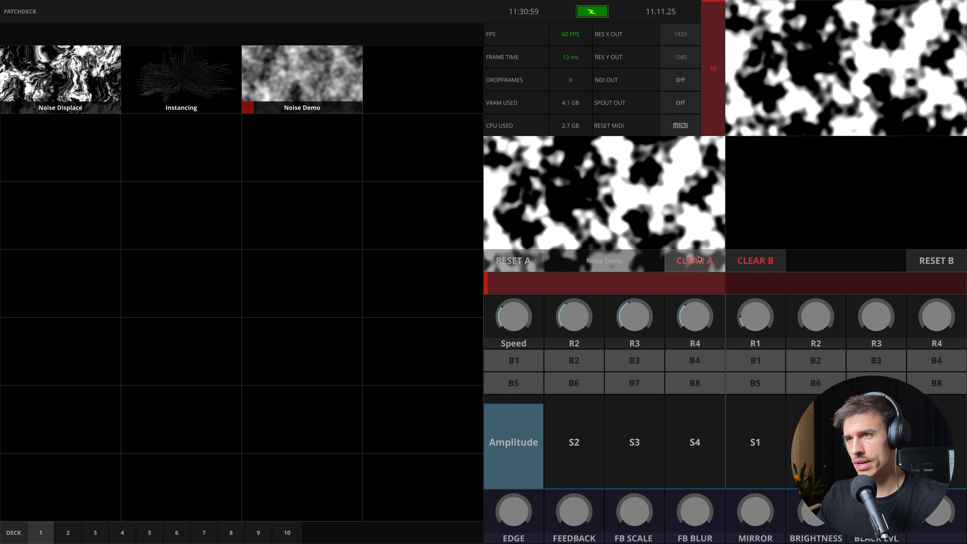
pyautogui.press('Escape')
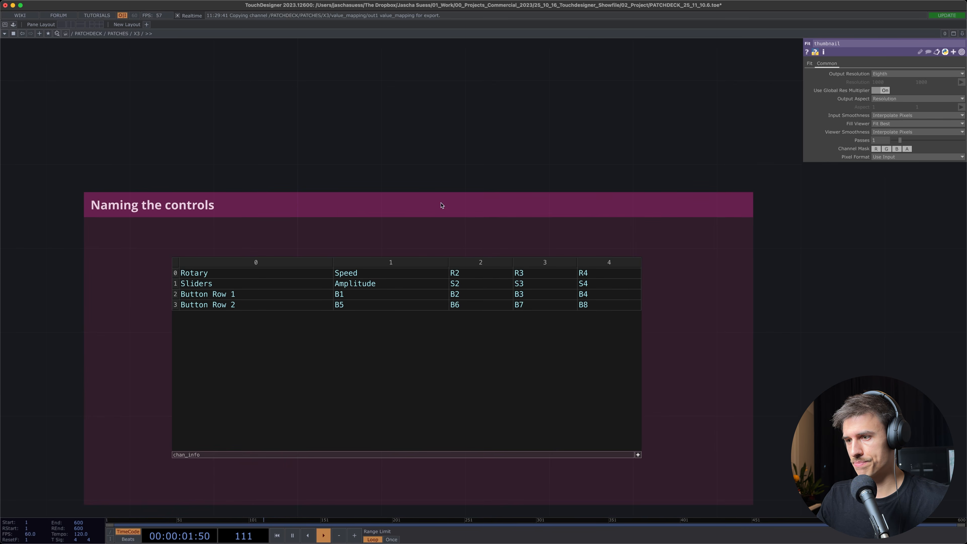
# Go up from X3 to the PATCHES network and bring the Switcher, Effects + Output section into view
pyautogui.moveTo(757, 354); pyautogui.dragTo(627, 275)
pyautogui.scroll(-10, 613, 291)
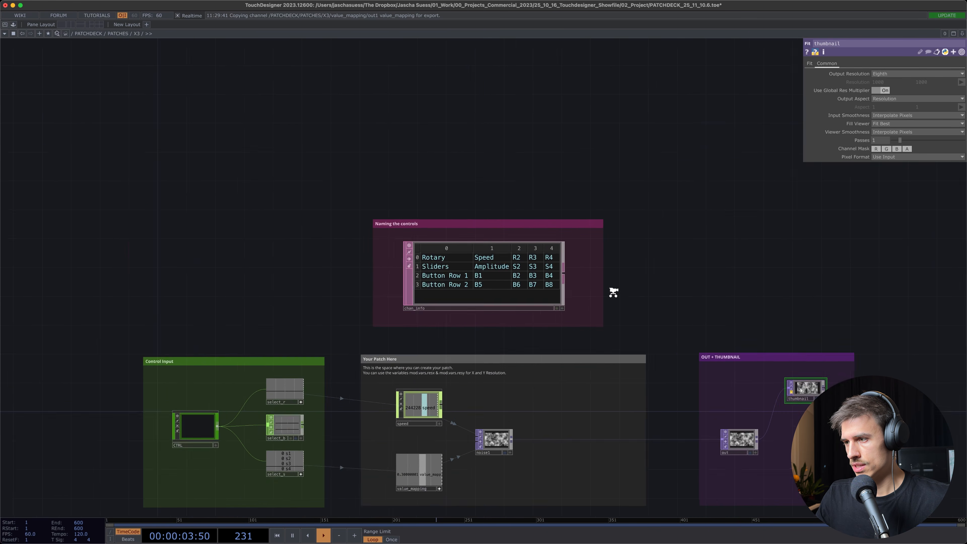
pyautogui.moveTo(734, 293); pyautogui.dragTo(561, 148)
pyautogui.press('u')
pyautogui.scroll(-10, 440, 241)
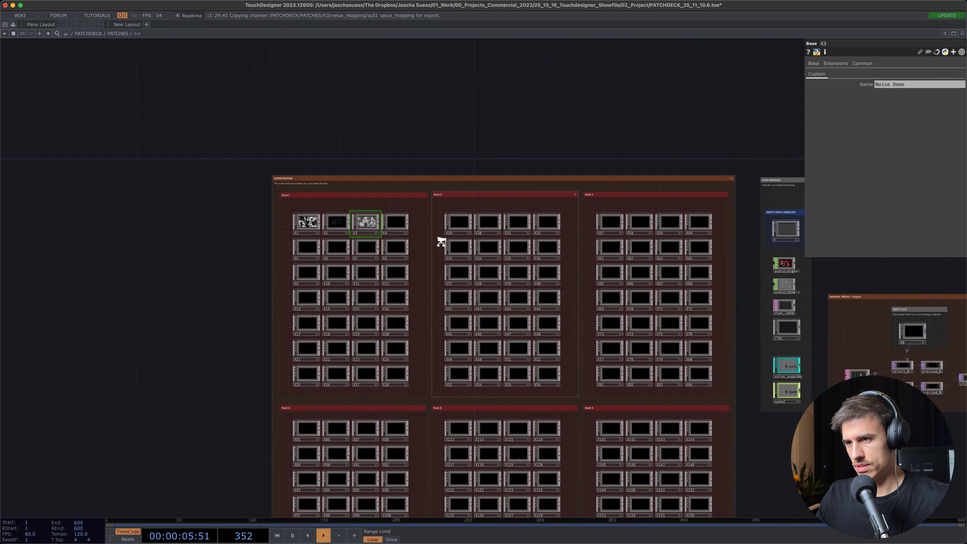
pyautogui.scroll(8, 642, 289)
pyautogui.scroll(4, 642, 289)
pyautogui.scroll(-2, 613, 296)
pyautogui.moveTo(612, 296); pyautogui.dragTo(211, 273)
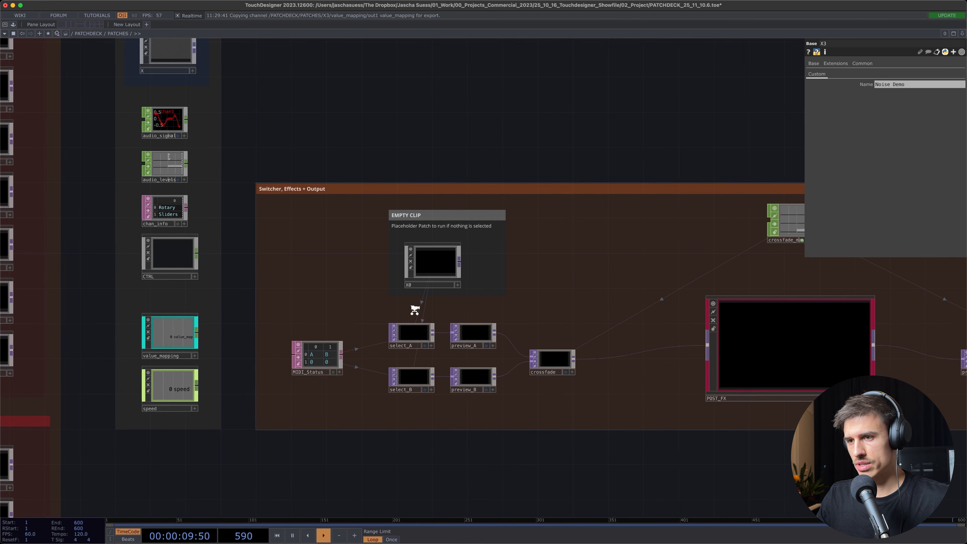
pyautogui.scroll(2, 371, 336)
pyautogui.scroll(3, 357, 340)
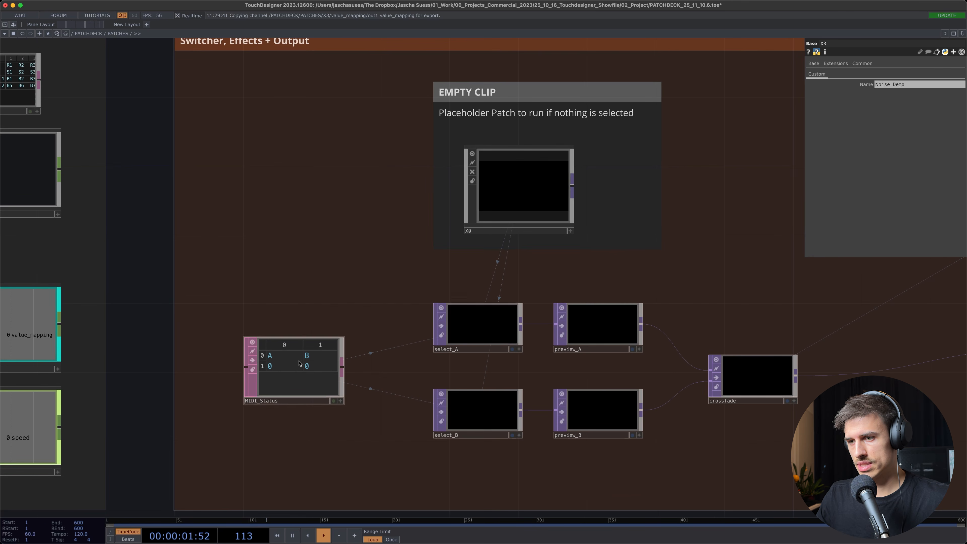
# Examine the parameters of select_A, select_B and crossfade in the switcher section
pyautogui.click(467, 324)
pyautogui.moveTo(367, 259); pyautogui.dragTo(321, 219)
pyautogui.click(438, 363)
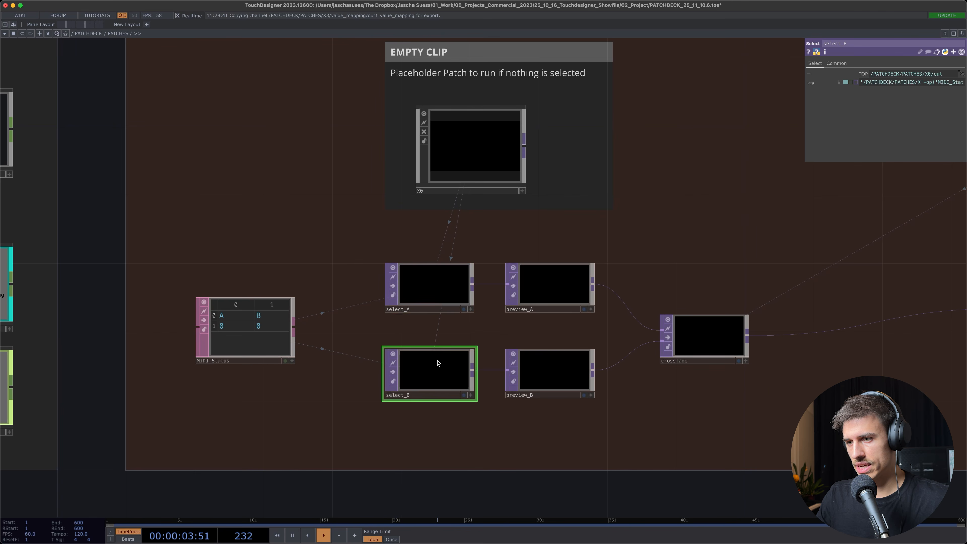
pyautogui.moveTo(586, 426); pyautogui.dragTo(458, 424)
pyautogui.scroll(-1, 510, 430)
pyautogui.moveTo(533, 435); pyautogui.dragTo(383, 463)
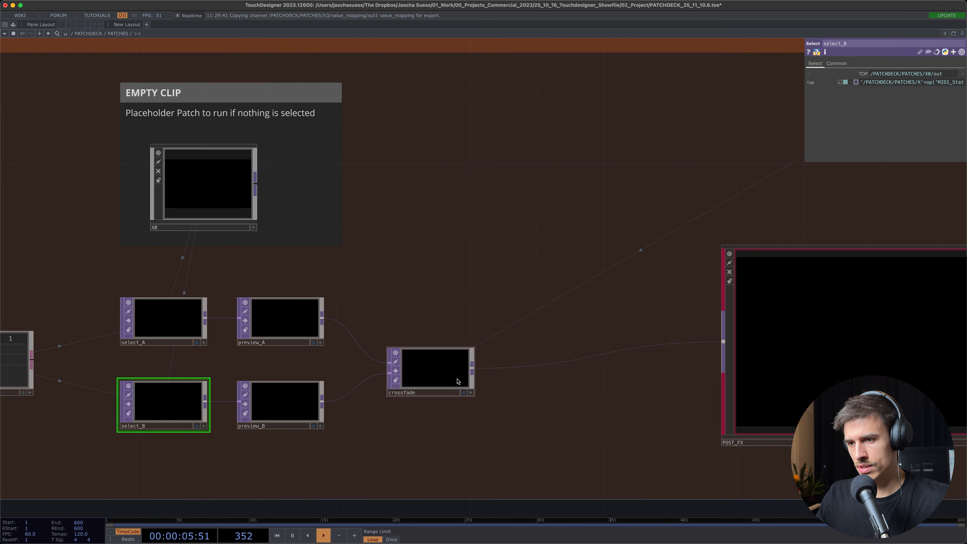
pyautogui.click(453, 379)
pyautogui.moveTo(552, 417); pyautogui.dragTo(451, 411)
pyautogui.scroll(-2, 338, 421)
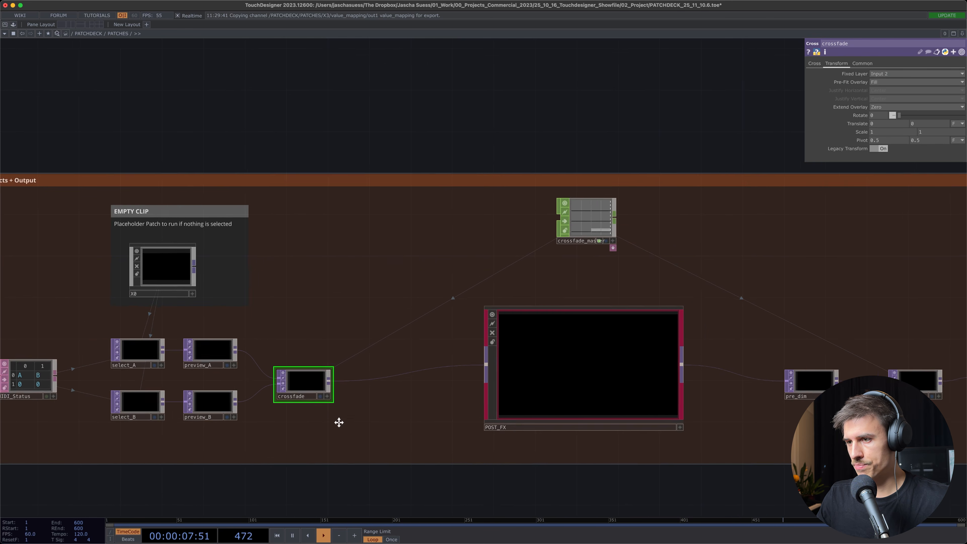
# Open the POST_FX component and examine its effects chain and the MASTERFX channels feeding it
pyautogui.hscroll(2, 494, 352)
pyautogui.click(486, 363)
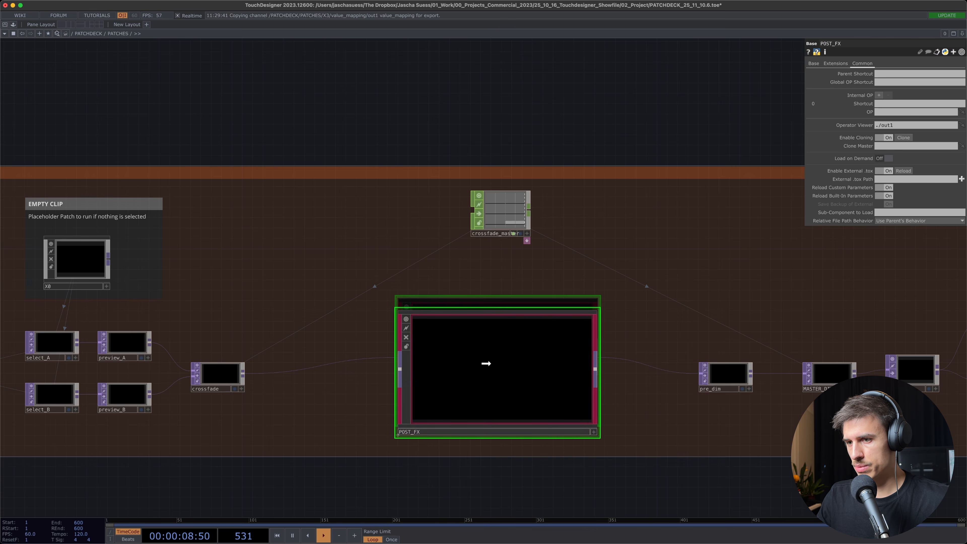
pyautogui.doubleClick(491, 370)
pyautogui.moveTo(455, 328); pyautogui.dragTo(789, 332)
pyautogui.scroll(2, 696, 330)
pyautogui.scroll(-5, 311, 319)
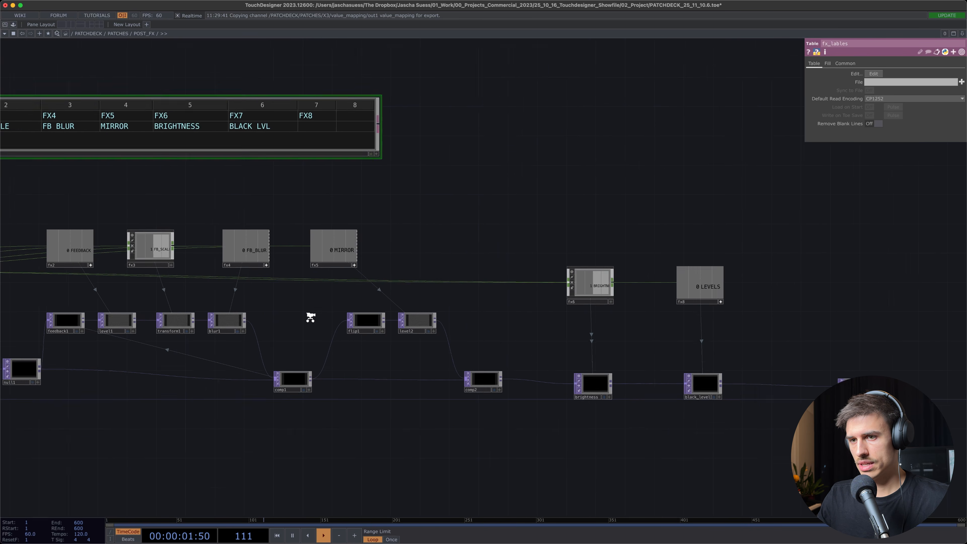
pyautogui.moveTo(311, 320); pyautogui.dragTo(651, 331)
pyautogui.scroll(1, 199, 290)
pyautogui.scroll(5, 199, 290)
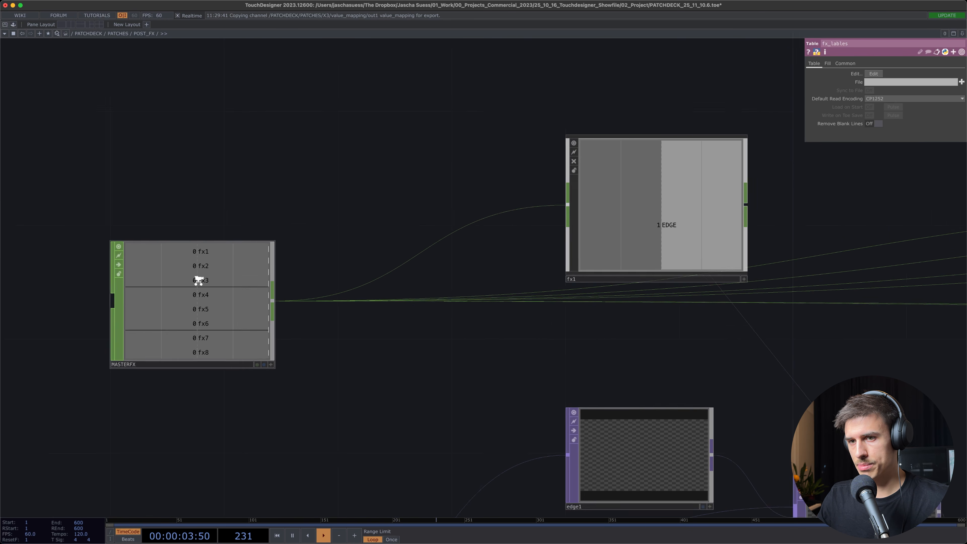
pyautogui.scroll(-5, 215, 358)
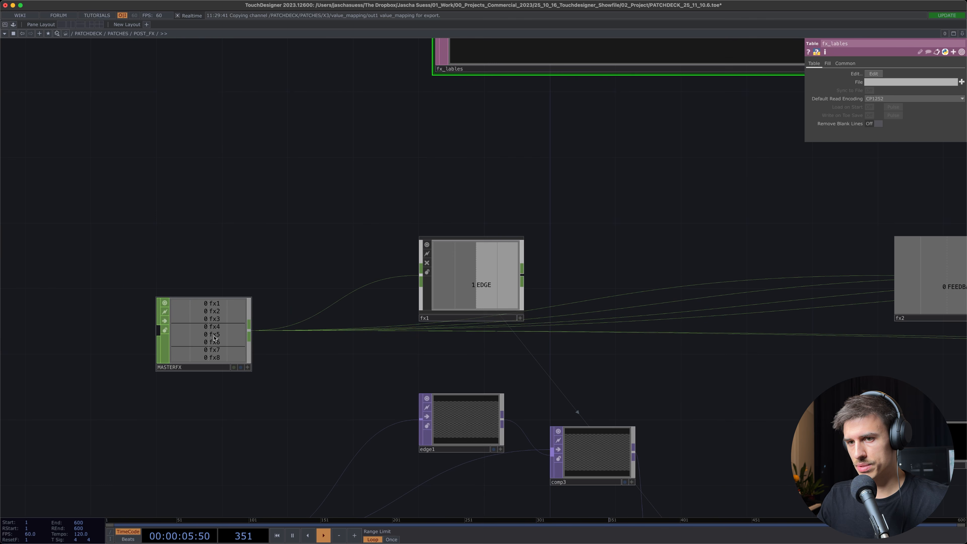
# Follow the POST_FX chain from the EDGE effect through FEEDBACK, FB_SCALE and FB_BLUR to MIRROR
pyautogui.scroll(1, 267, 371)
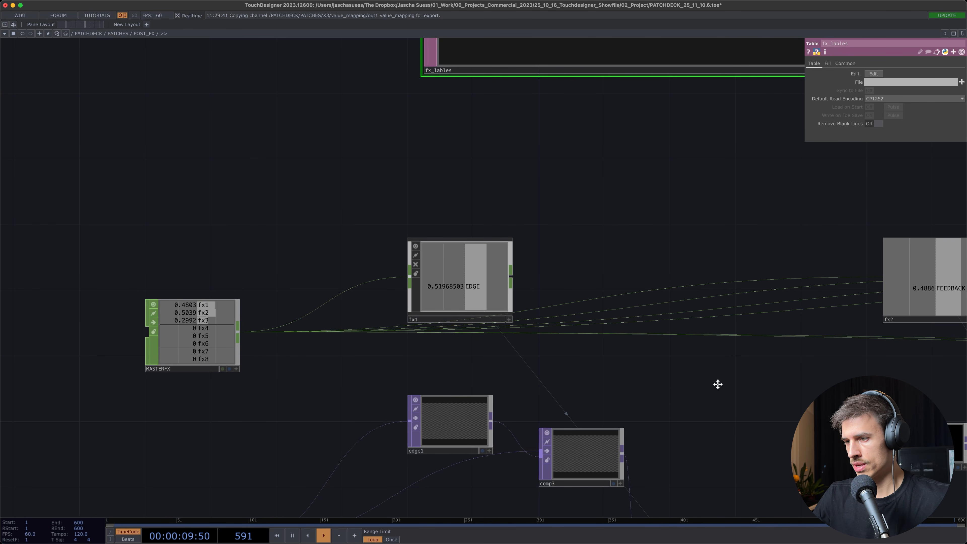
pyautogui.moveTo(718, 384); pyautogui.dragTo(559, 269)
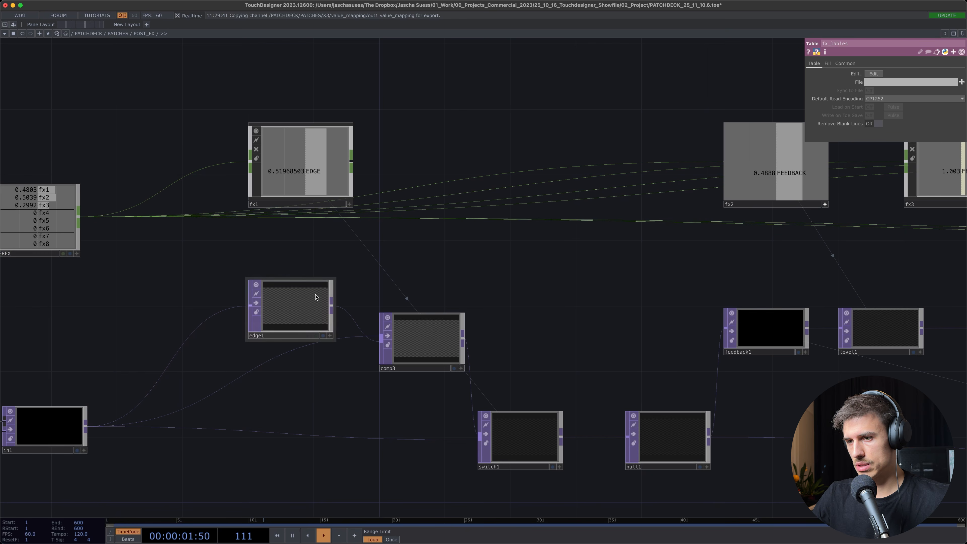
pyautogui.moveTo(416, 285); pyautogui.dragTo(264, 233)
pyautogui.scroll(-2, 282, 235)
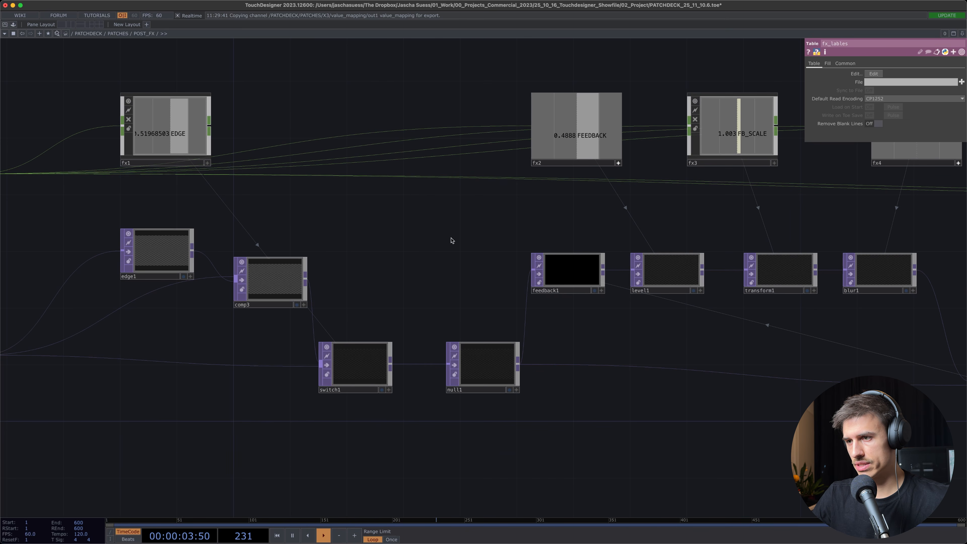
pyautogui.hscroll(10, 452, 240)
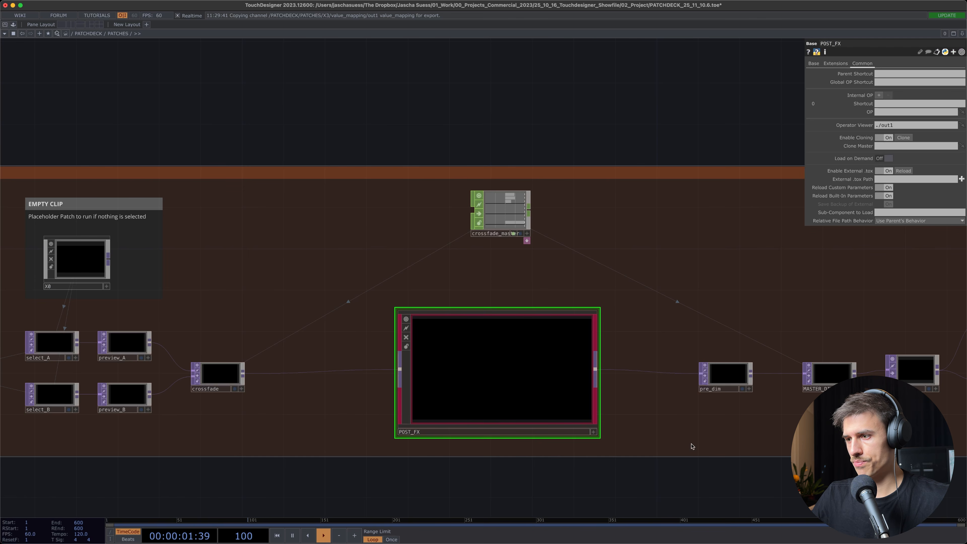
pyautogui.hscroll(8, 459, 401)
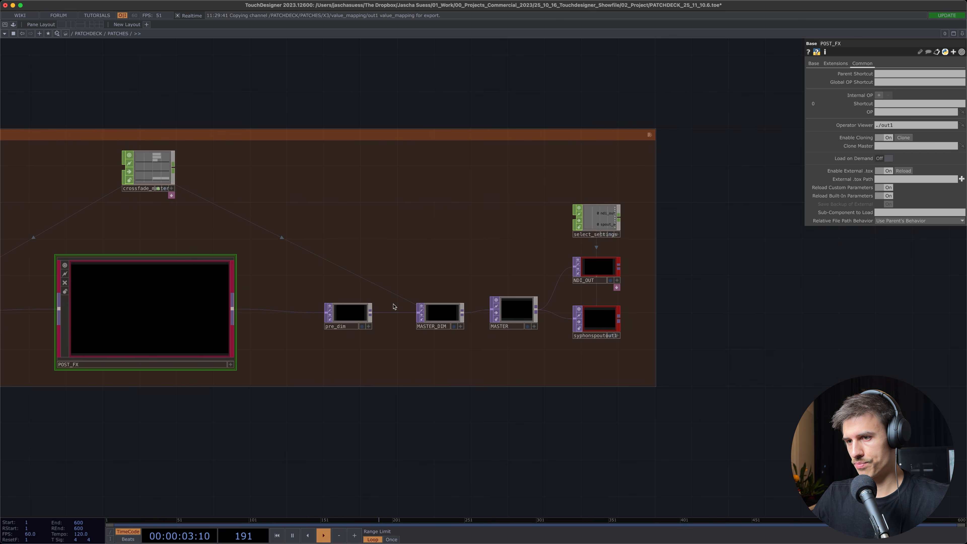
# Examine the parameters of MASTER_DIM, NDI_OUT and syphonspoutout1 in the PATCHES output section
pyautogui.scroll(5, 491, 315)
pyautogui.click(406, 307)
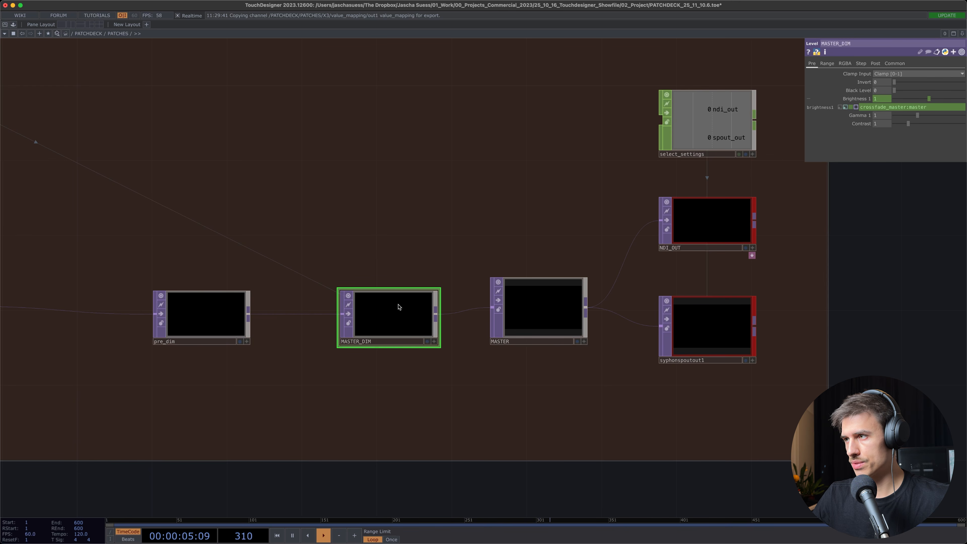
pyautogui.scroll(-2, 410, 321)
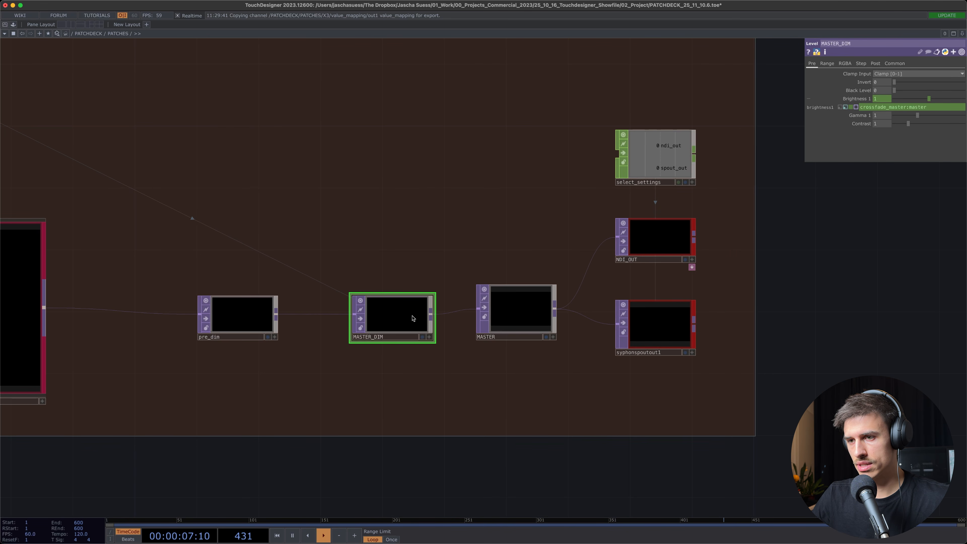
pyautogui.moveTo(386, 430); pyautogui.dragTo(283, 400)
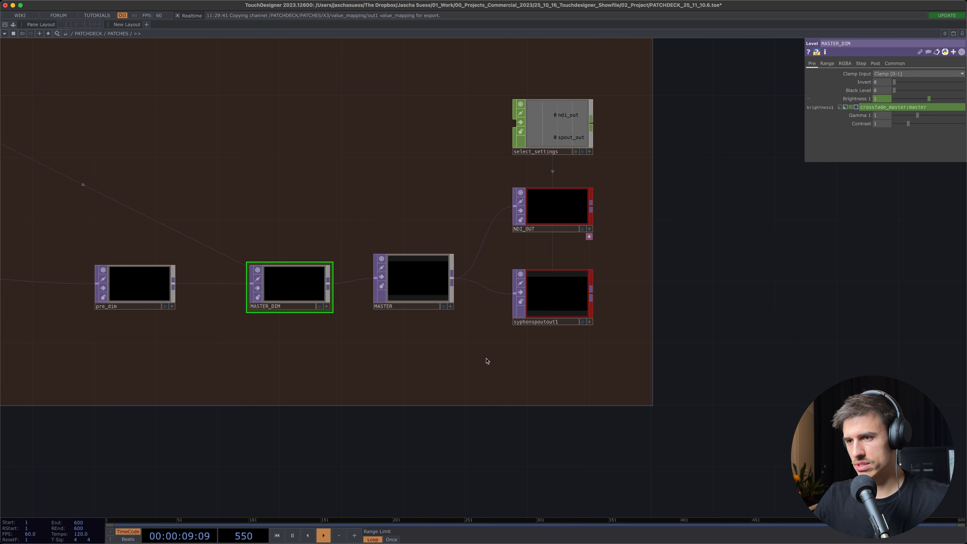
pyautogui.moveTo(503, 443); pyautogui.dragTo(455, 454)
pyautogui.click(512, 220)
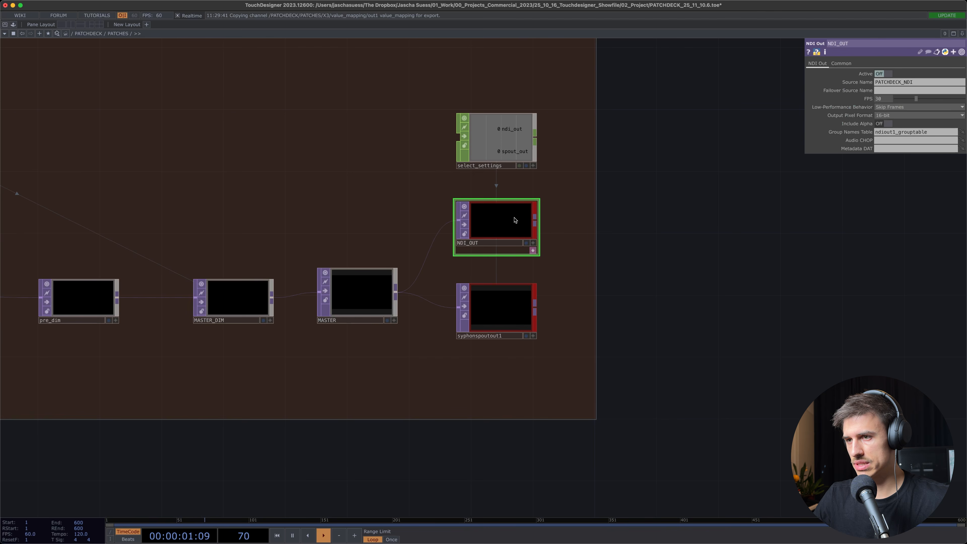
pyautogui.click(508, 305)
pyautogui.click(665, 298)
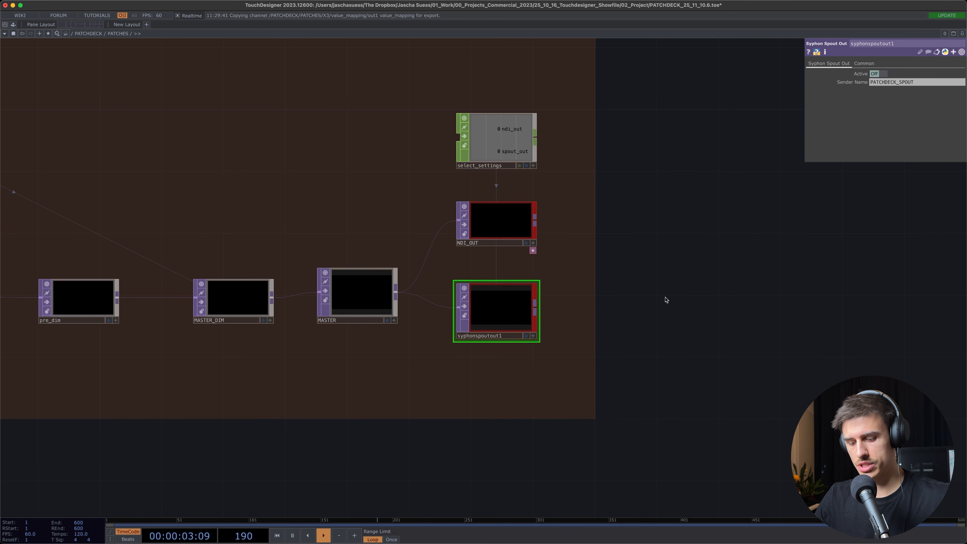
# Go up to the PATCHDECK root network and enter the CTRL component
pyautogui.press('u')
pyautogui.click(292, 229)
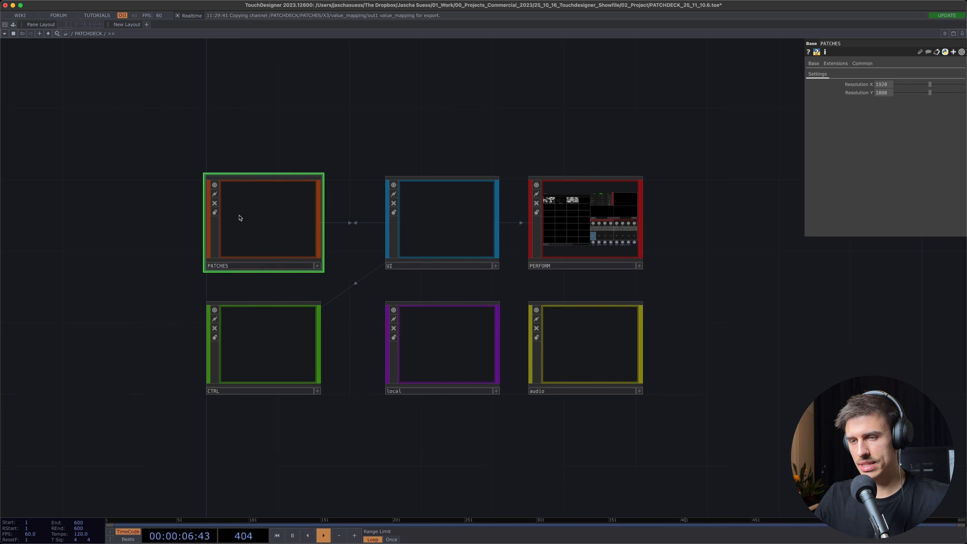
pyautogui.scroll(2, 258, 204)
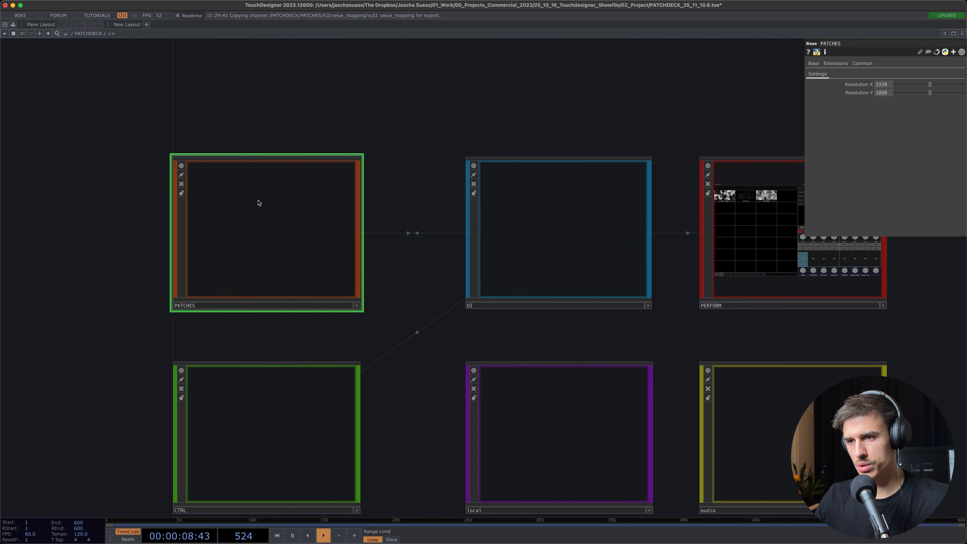
pyautogui.scroll(-2, 258, 204)
pyautogui.click(267, 336)
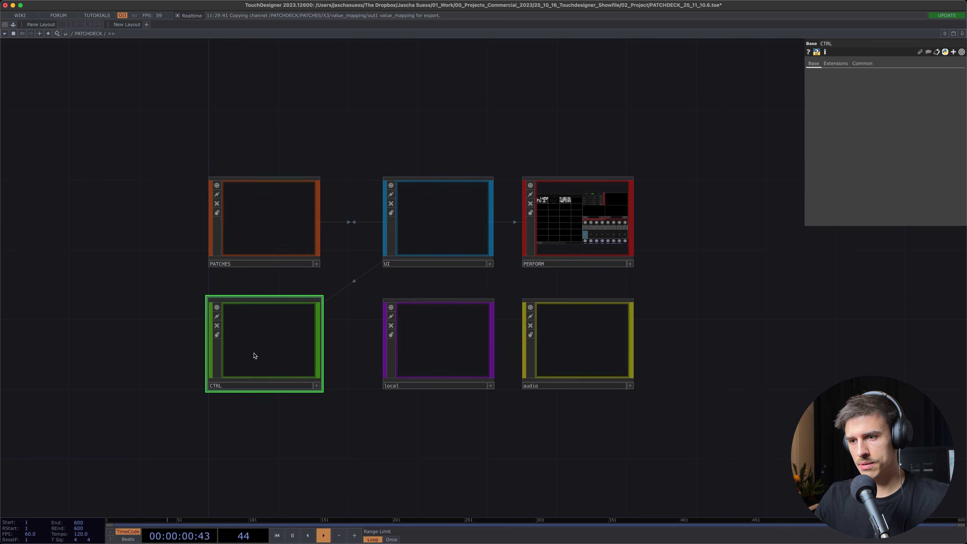
pyautogui.scroll(2, 244, 352)
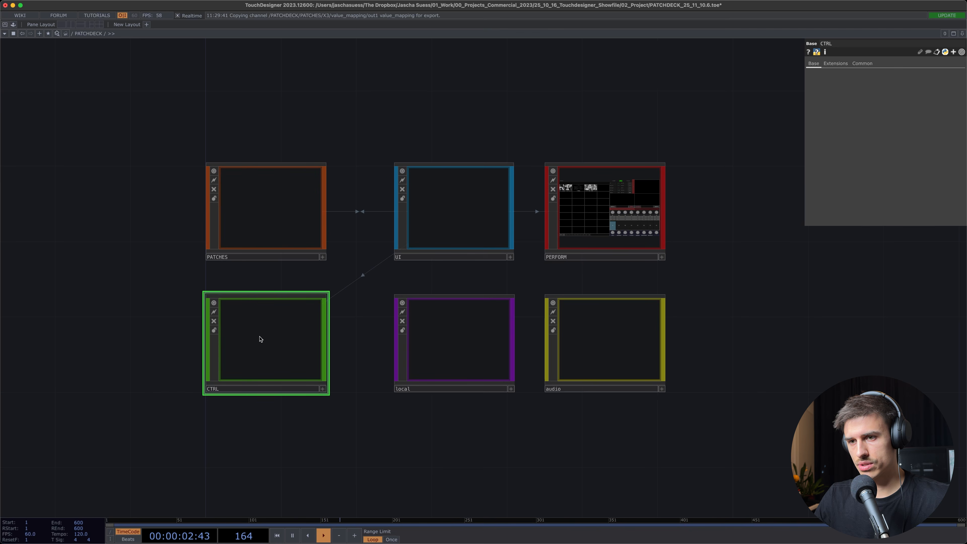
pyautogui.press('i')
# Examine the midiinmap1 channels and the selects they feed in the CTRL network
pyautogui.scroll(-10, 558, 323)
pyautogui.scroll(6, 299, 331)
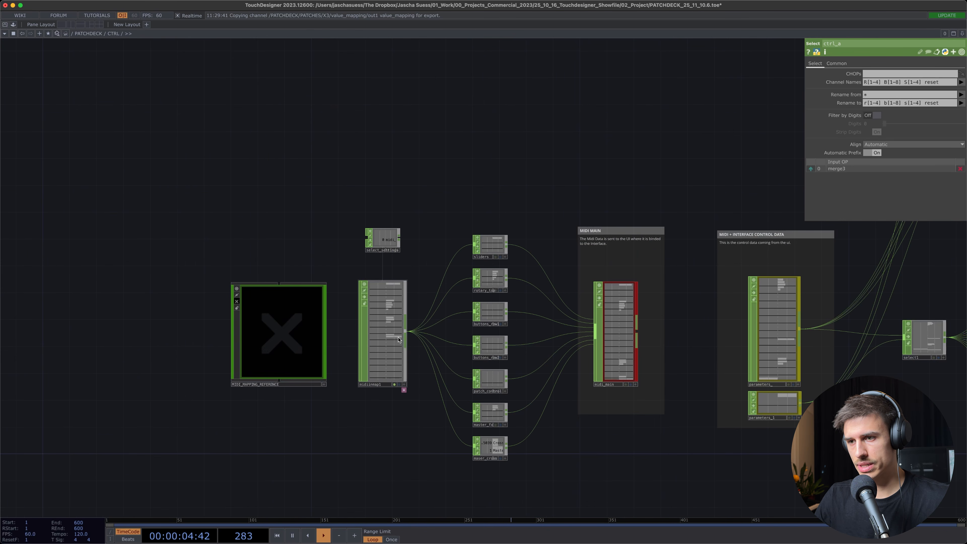
pyautogui.scroll(8, 398, 339)
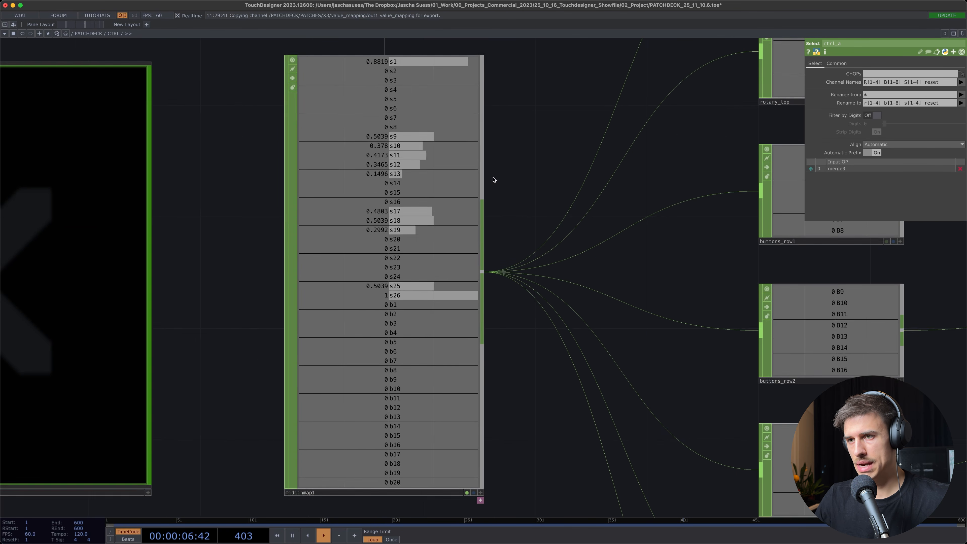
pyautogui.scroll(-3, 493, 179)
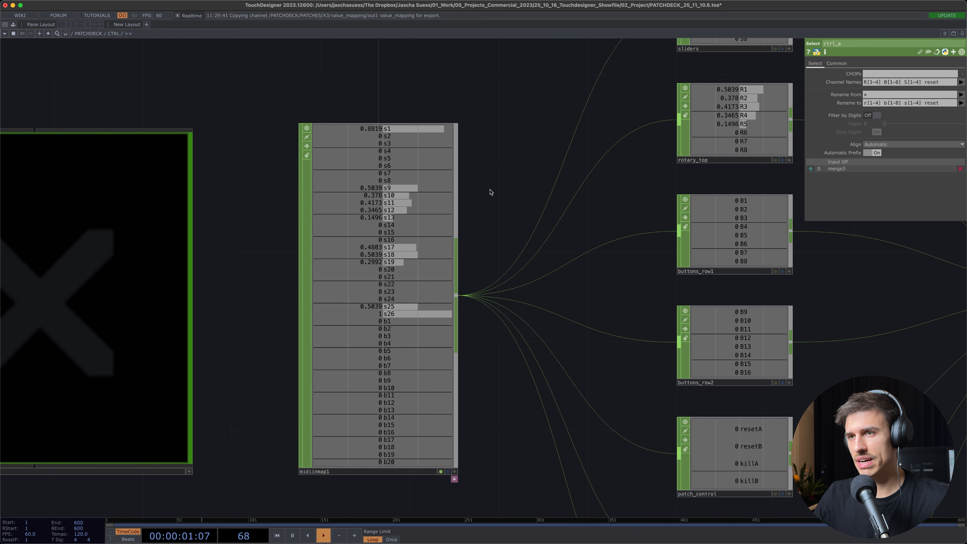
pyautogui.moveTo(494, 188); pyautogui.dragTo(494, 156)
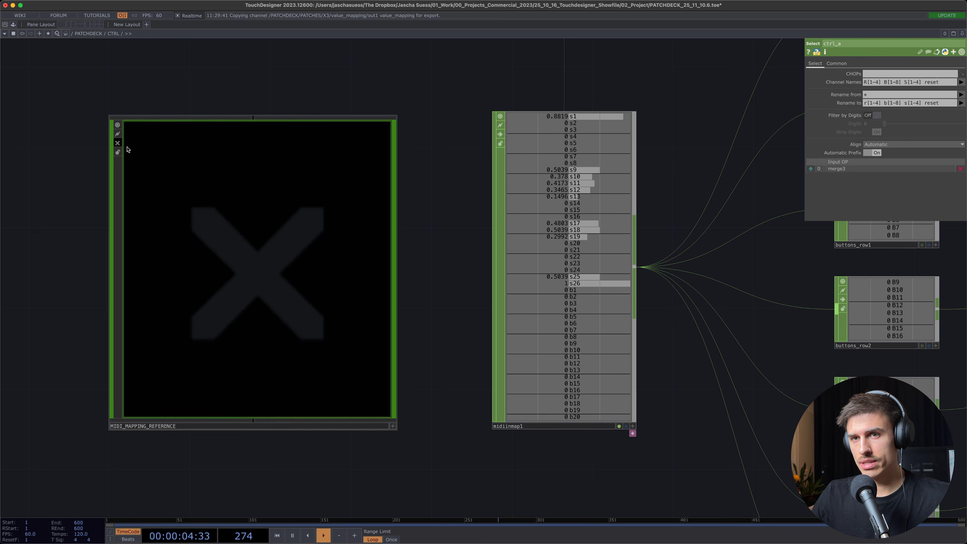
# Enable cooking on MIDI_MAPPING_REFERENCE and examine which sliders and buttons it assigns to each control
pyautogui.scroll(-1, 119, 146)
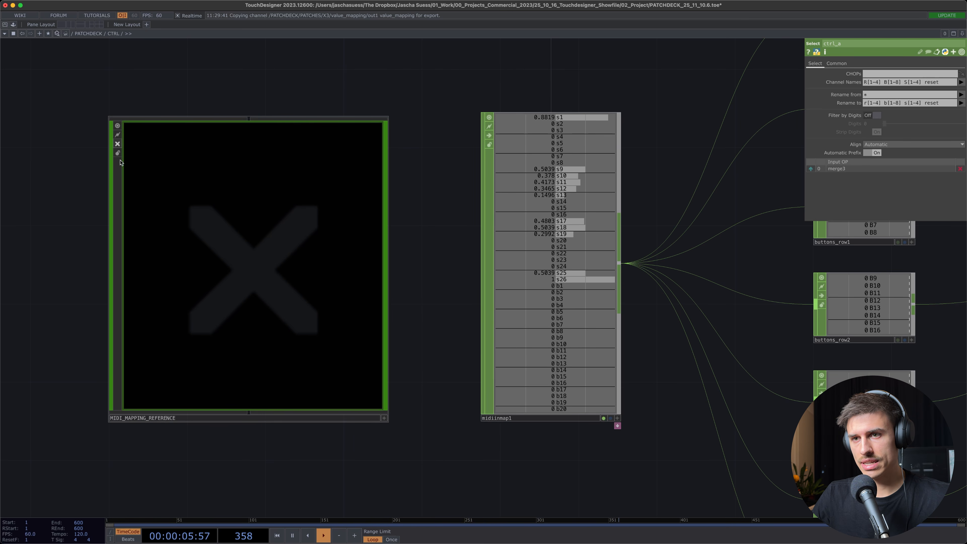
pyautogui.scroll(3, 112, 179)
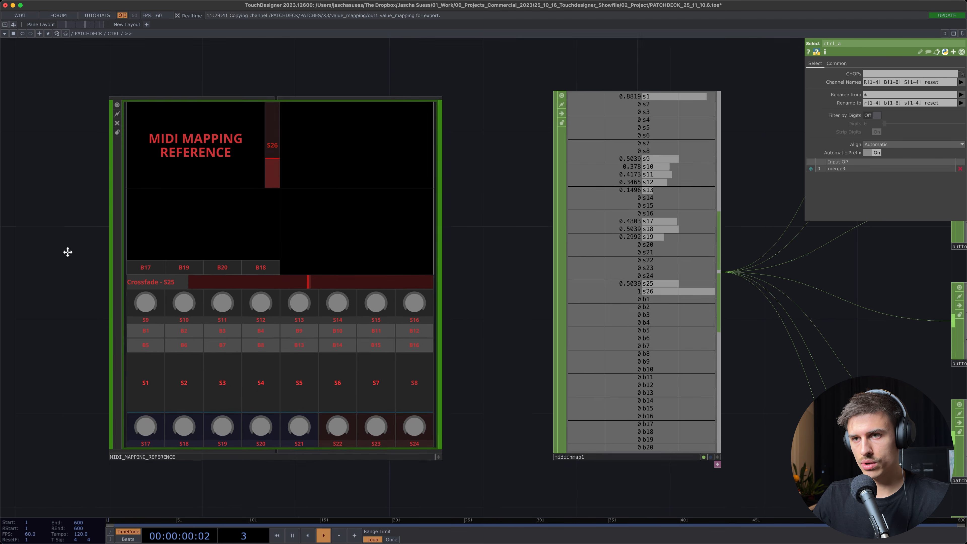
pyautogui.scroll(3, 135, 350)
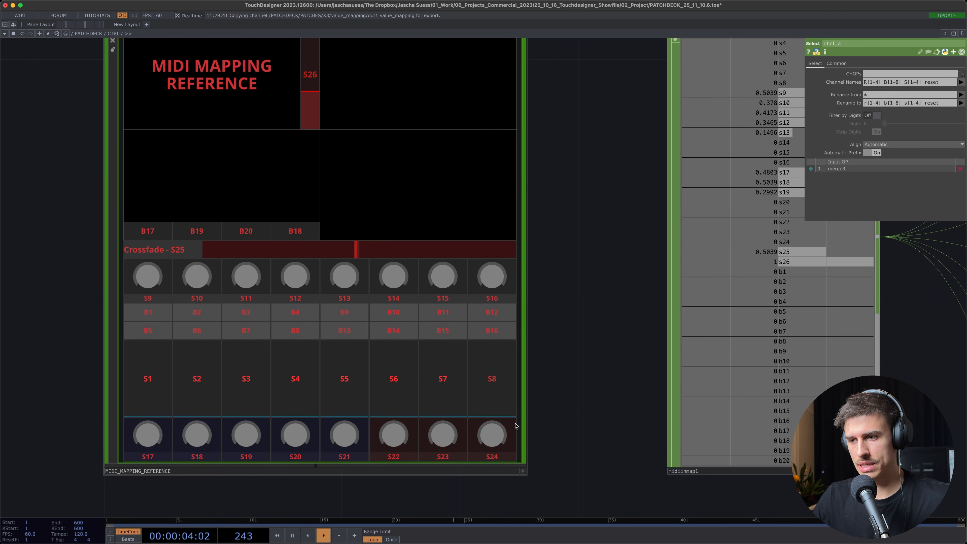
pyautogui.moveTo(545, 251); pyautogui.dragTo(531, 269)
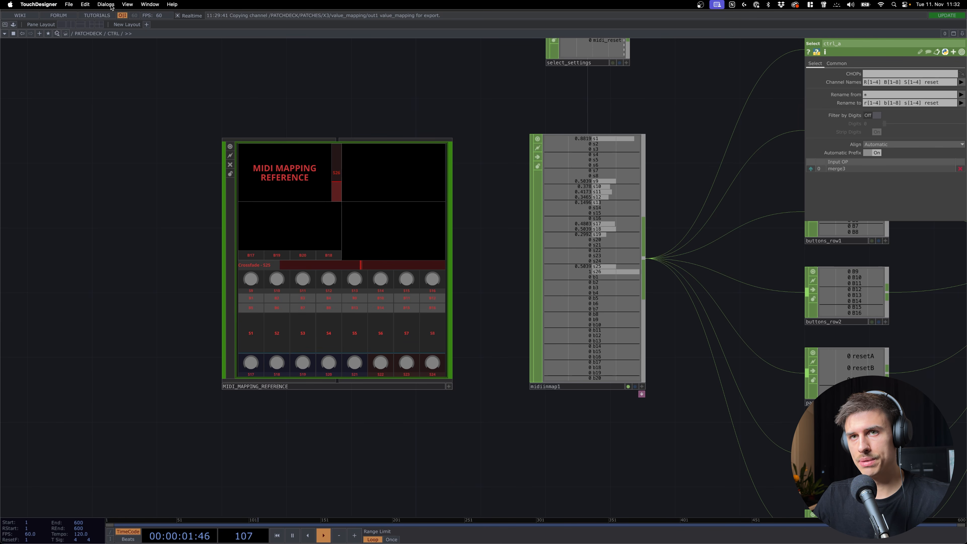
# Open the MIDI Device Mapper and map Launch Control XL with the LAUNCHKEY XL MIDI map
pyautogui.click(105, 5)
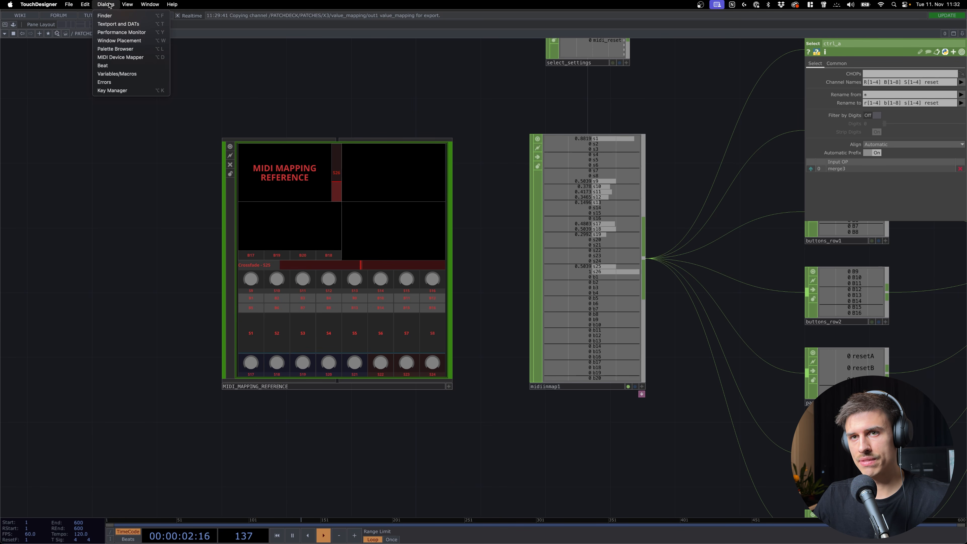
pyautogui.click(125, 58)
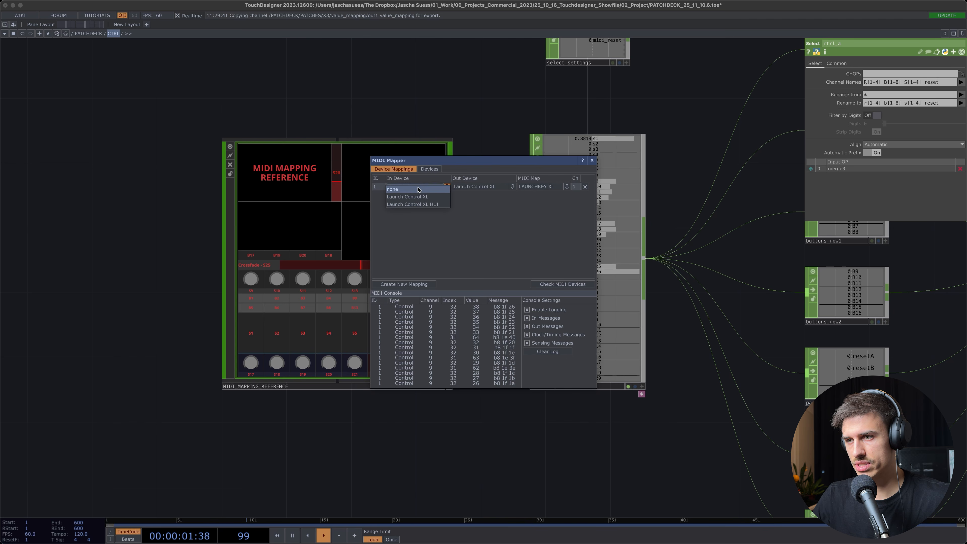
pyautogui.click(528, 187)
pyautogui.scroll(-4, 536, 240)
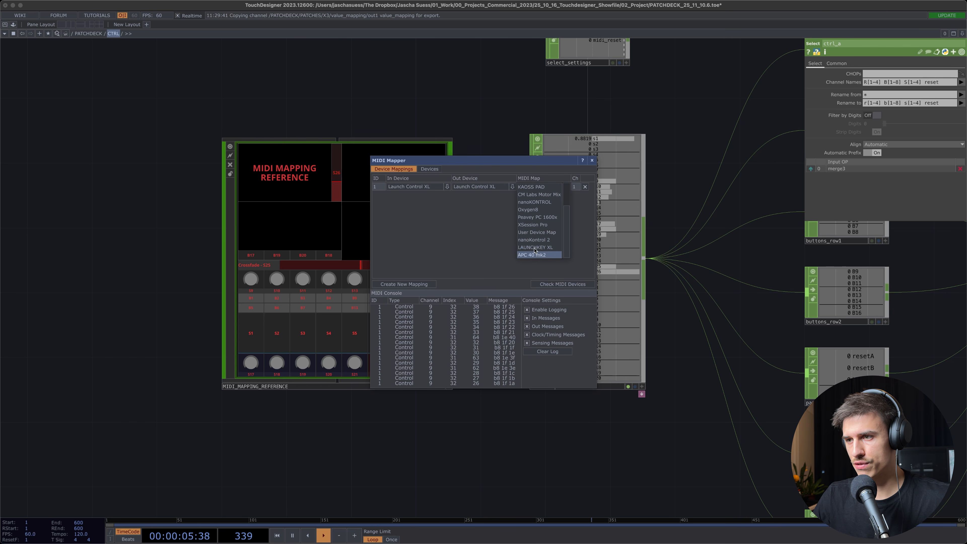
pyautogui.click(535, 247)
# Look through the nanoKontrol 2, LAUNCHKEY XL and APC 40 mk2 device maps, then add a new user device map
pyautogui.click(429, 169)
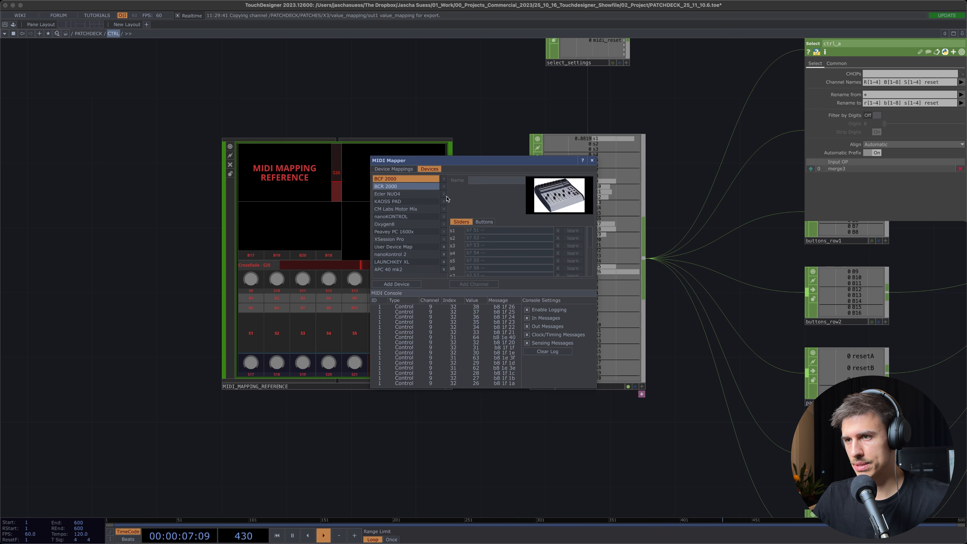
pyautogui.click(401, 254)
pyautogui.click(400, 262)
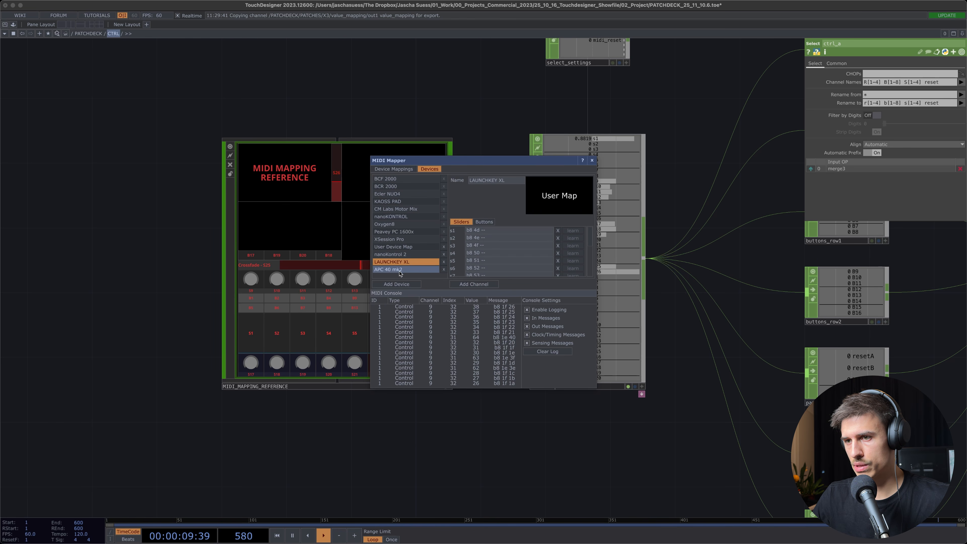
pyautogui.click(399, 269)
pyautogui.click(396, 285)
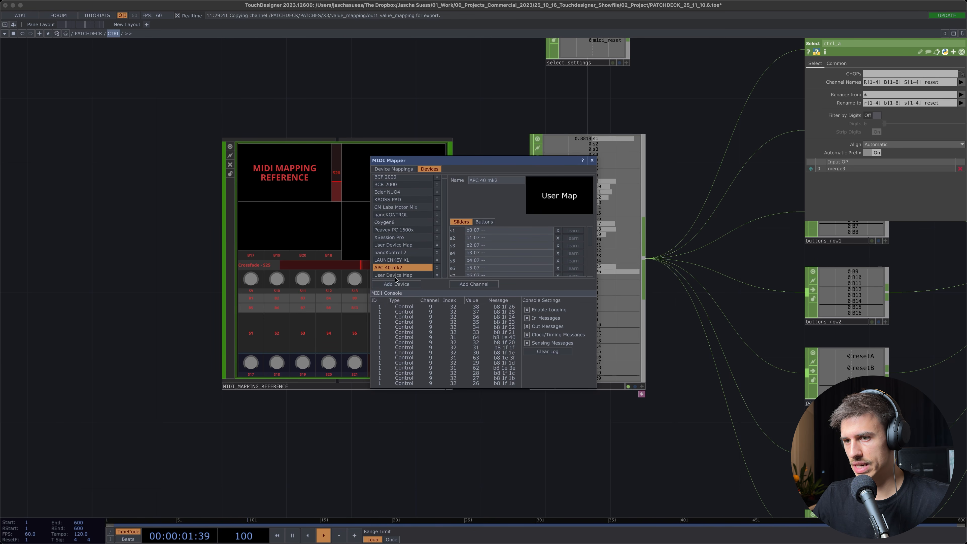
pyautogui.click(396, 274)
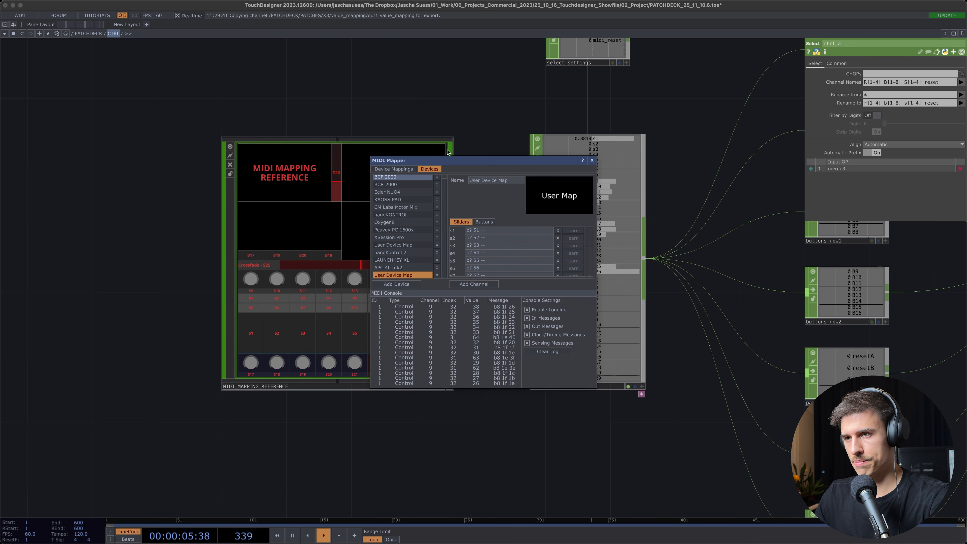
# Place the MIDI Mapper beside the enlarged mapping reference and open the s1 slider assignment of the new device map for editing
pyautogui.moveTo(438, 161); pyautogui.dragTo(595, 158)
pyautogui.scroll(10, 303, 320)
pyautogui.scroll(-8, 304, 319)
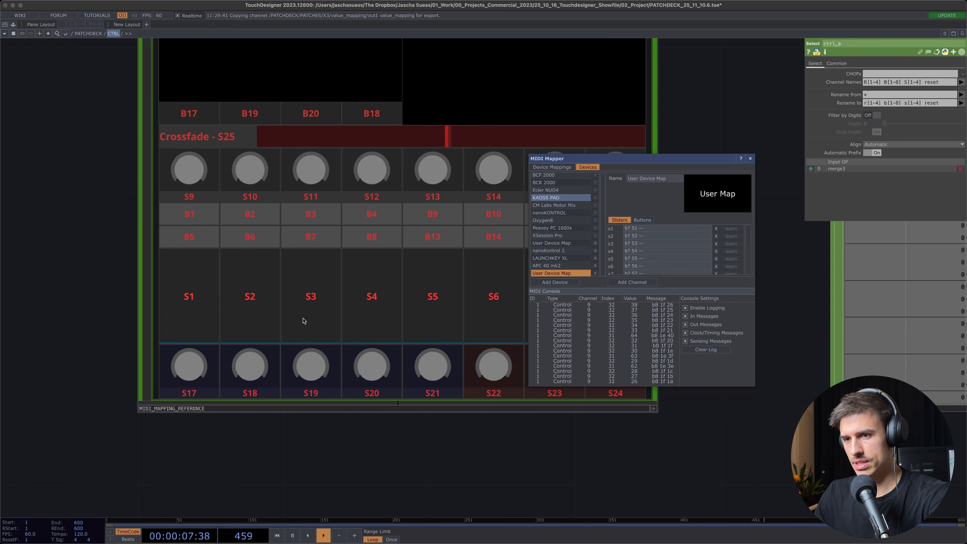
pyautogui.moveTo(347, 441); pyautogui.dragTo(296, 406)
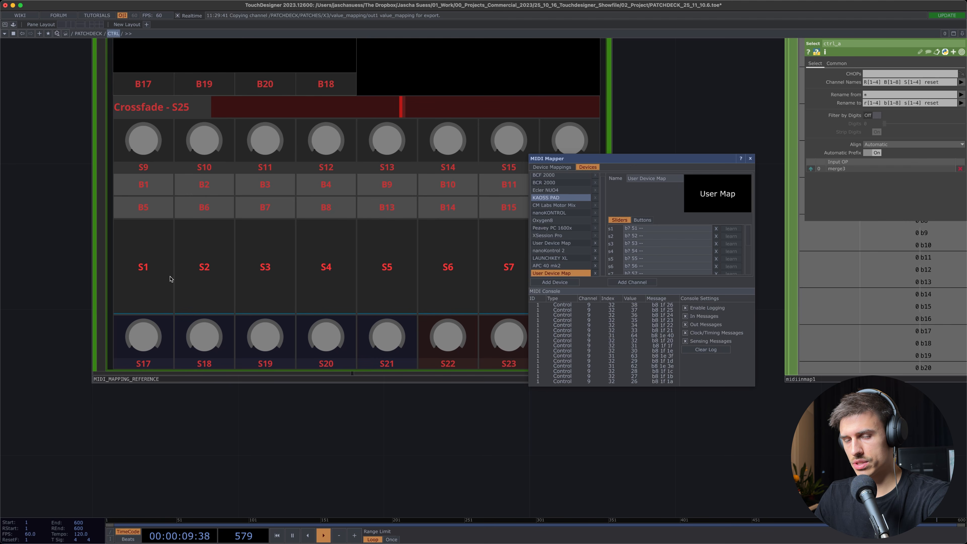
pyautogui.click(130, 260)
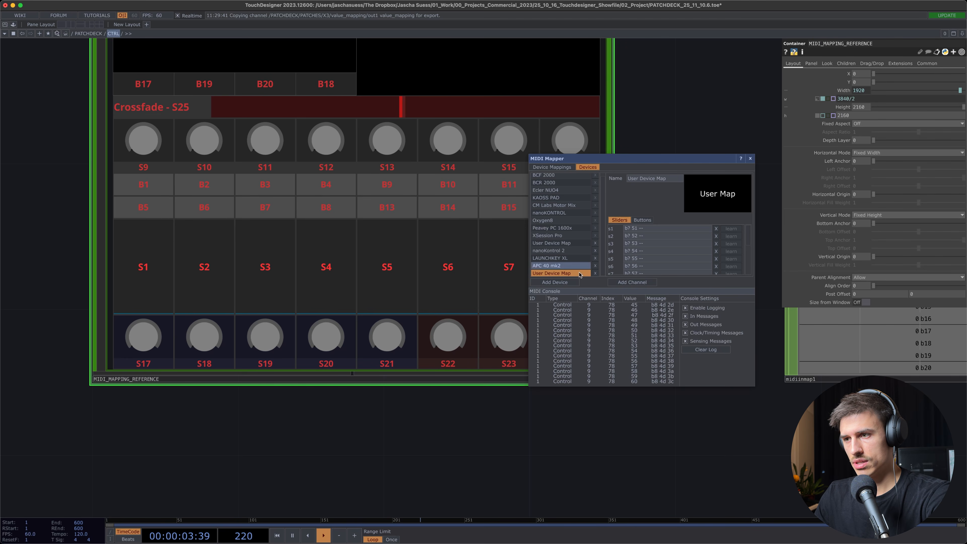
pyautogui.click(644, 231)
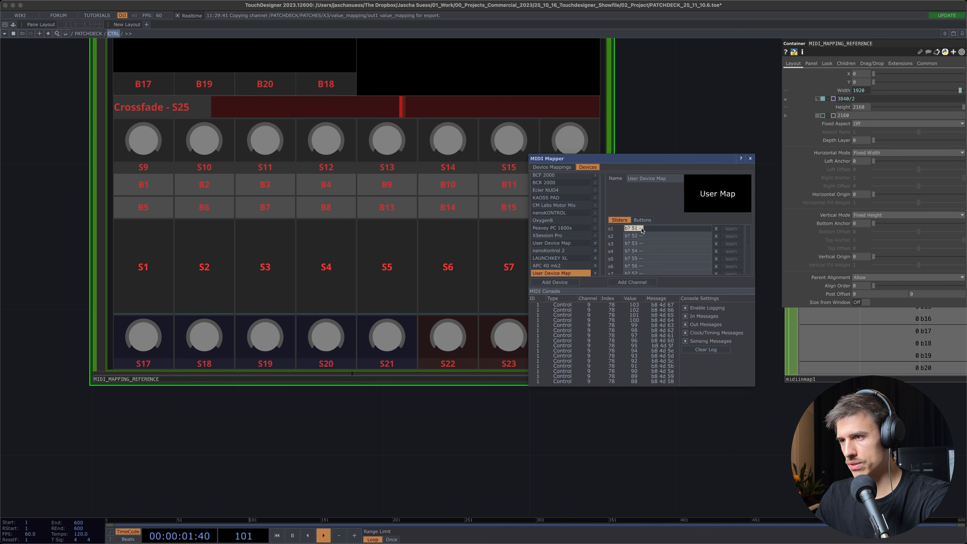
# Disable cooking on MIDI_MAPPING_REFERENCE
pyautogui.scroll(-5, 255, 246)
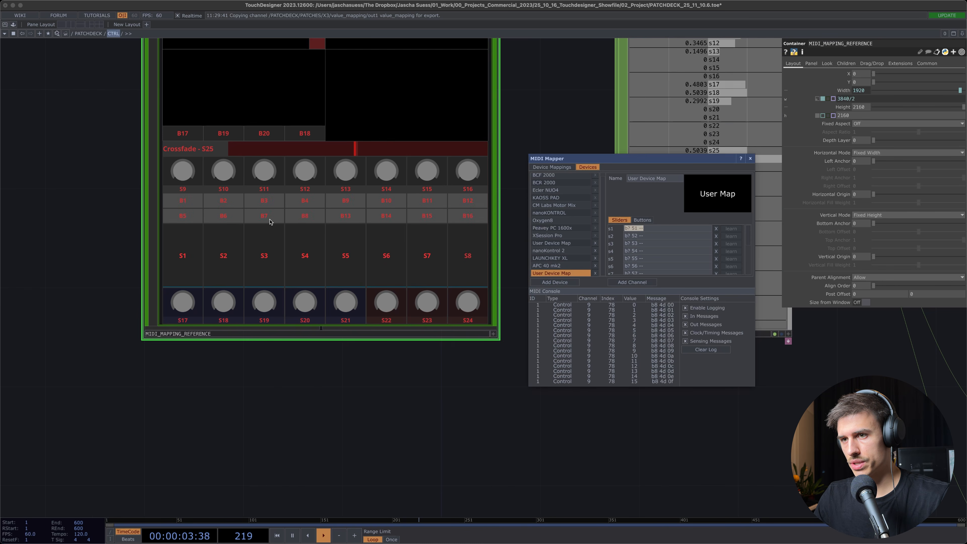
pyautogui.click(137, 113)
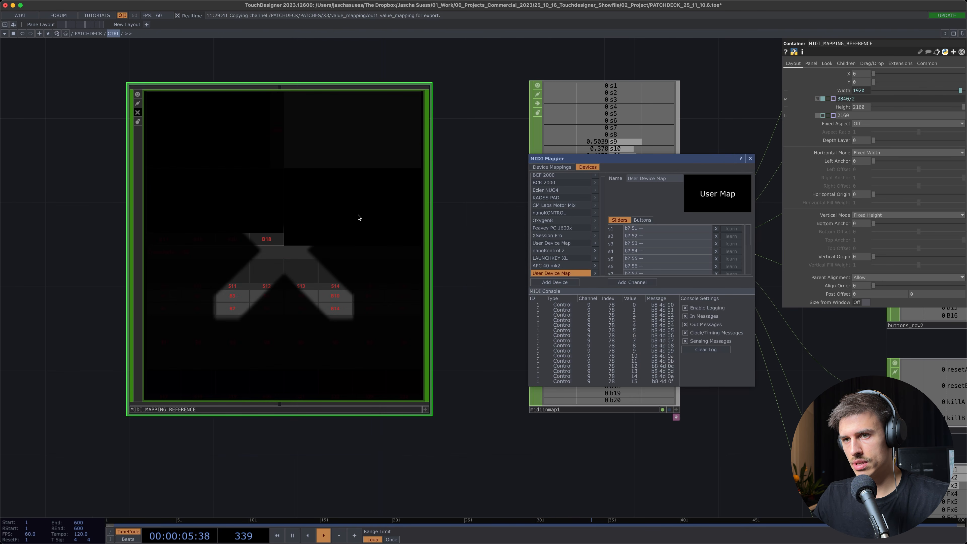
# Close the MIDI Mapper and bring the midiinmap1 operator into view
pyautogui.moveTo(471, 280); pyautogui.dragTo(353, 295)
pyautogui.scroll(-2, 280, 279)
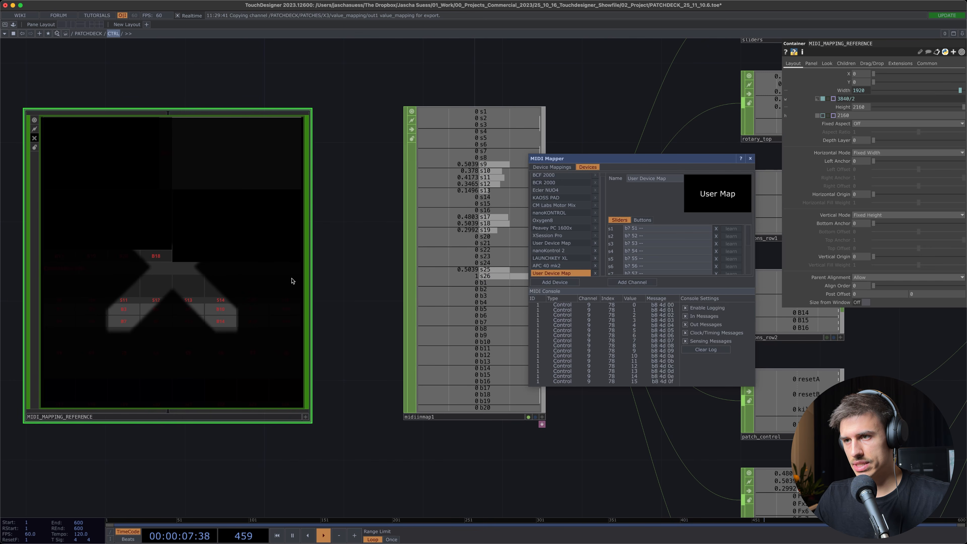
pyautogui.moveTo(321, 255); pyautogui.dragTo(267, 249)
pyautogui.click(749, 158)
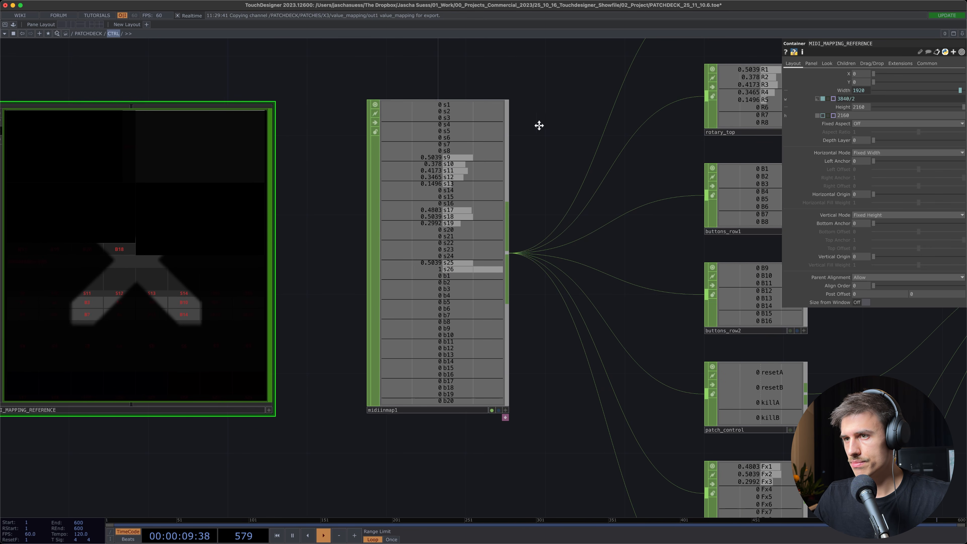
# Trace the MIDI input from midiinmap1 through the slider, rotary, button, patch control and master FX selects into midi_main
pyautogui.moveTo(524, 159); pyautogui.dragTo(434, 158)
pyautogui.scroll(-2, 396, 176)
pyautogui.moveTo(472, 358); pyautogui.dragTo(320, 396)
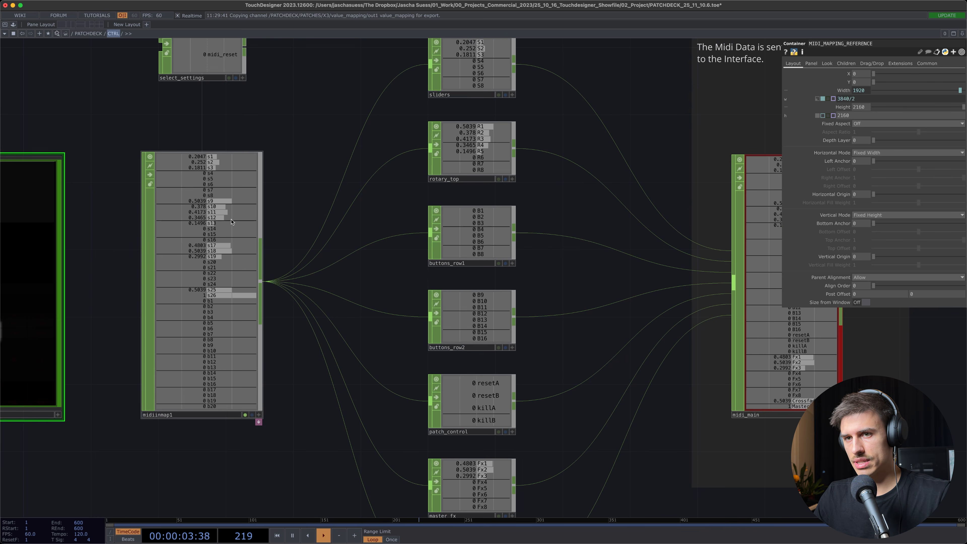
pyautogui.click(232, 198)
pyautogui.moveTo(274, 209); pyautogui.dragTo(185, 273)
pyautogui.moveTo(457, 315); pyautogui.dragTo(468, 194)
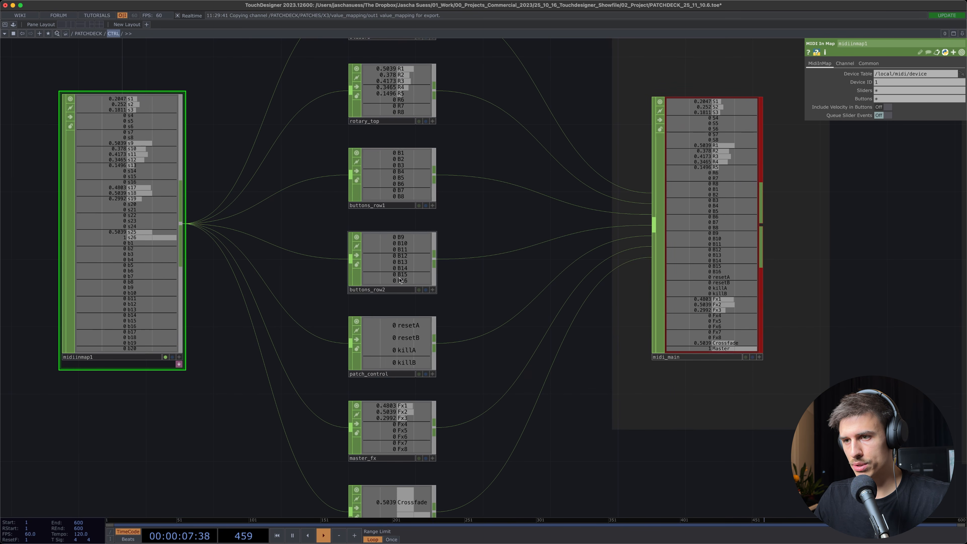
pyautogui.moveTo(470, 402); pyautogui.dragTo(457, 297)
pyautogui.moveTo(586, 326); pyautogui.dragTo(475, 454)
pyautogui.click(577, 264)
pyautogui.moveTo(716, 217); pyautogui.dragTo(573, 241)
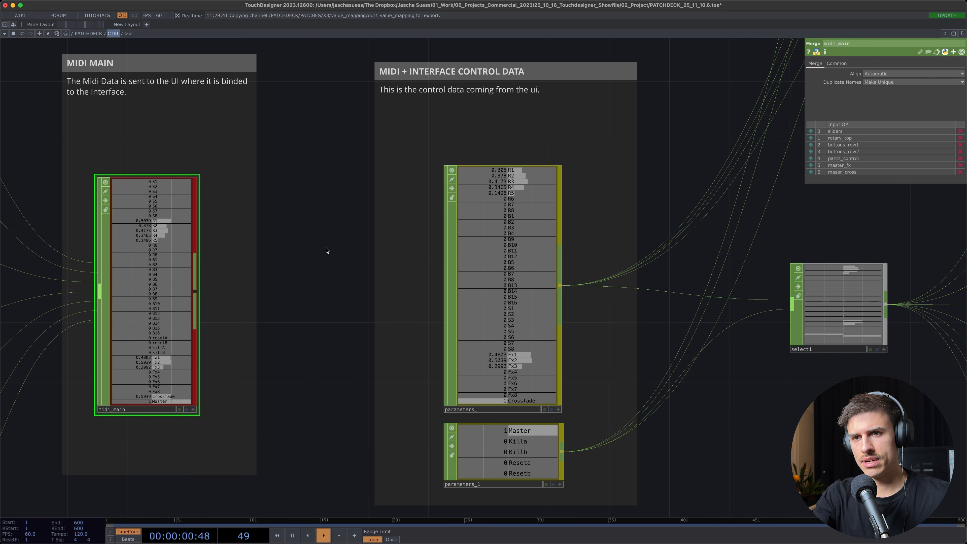
# Examine the parameters_ operator in the interface control data section and follow its connections to select1 and the MIDI OUT section
pyautogui.moveTo(326, 250); pyautogui.dragTo(311, 260)
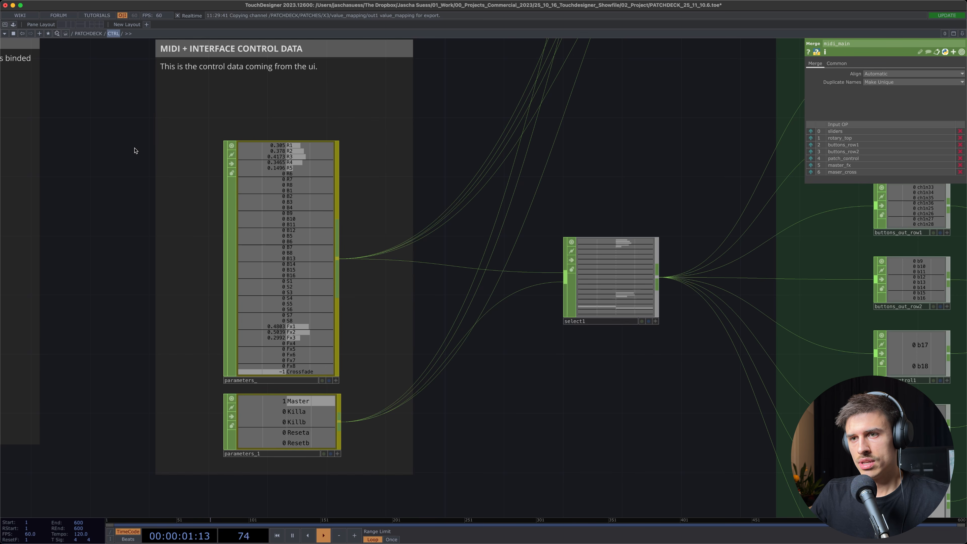
pyautogui.click(297, 195)
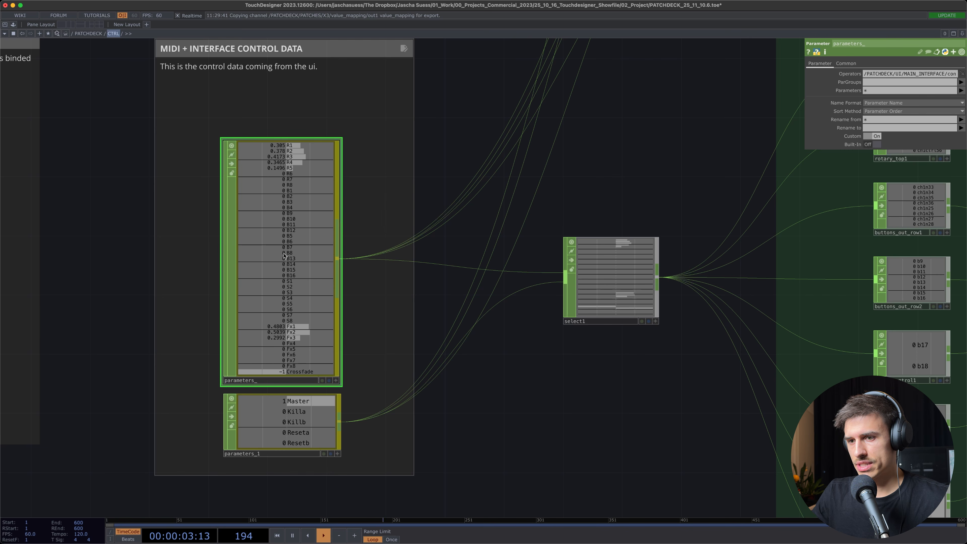
pyautogui.hscroll(10, 434, 374)
pyautogui.scroll(3, 434, 374)
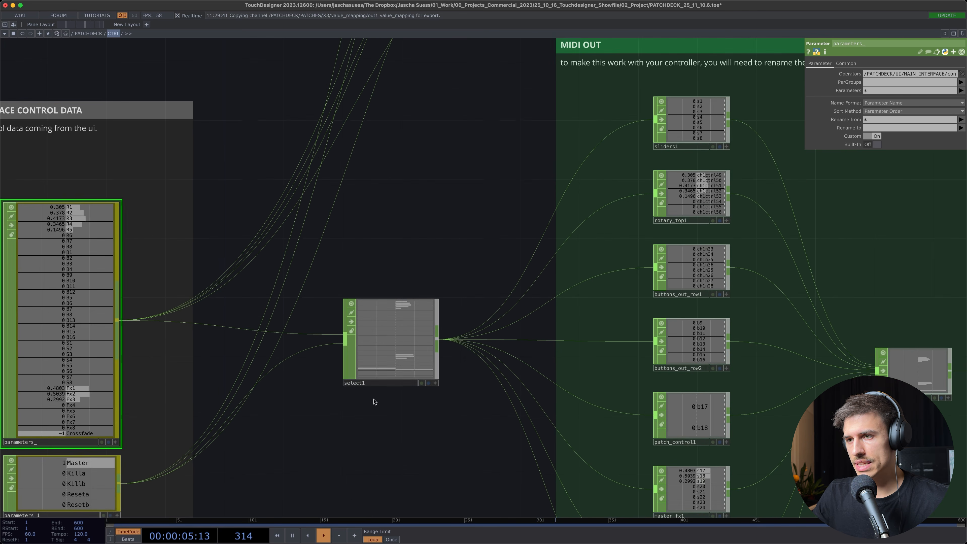
pyautogui.scroll(12, 373, 401)
pyautogui.hscroll(6, 374, 401)
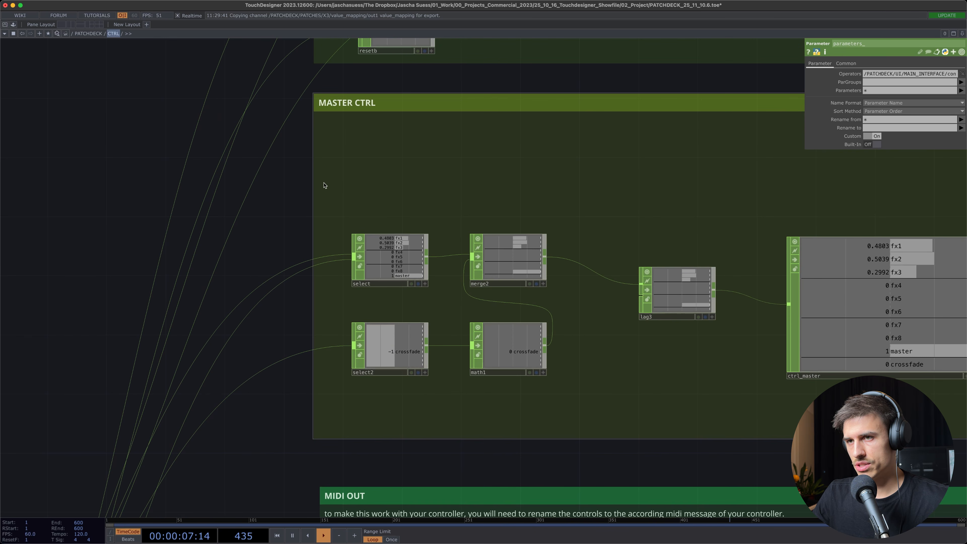
# Inspect the MASTER CTRL and DECK CONTROL sections, including the channels of ctrl_a and ctrl_b
pyautogui.scroll(4, 238, 235)
pyautogui.hscroll(6, 237, 235)
pyautogui.scroll(6, 568, 307)
pyautogui.hscroll(3, 568, 308)
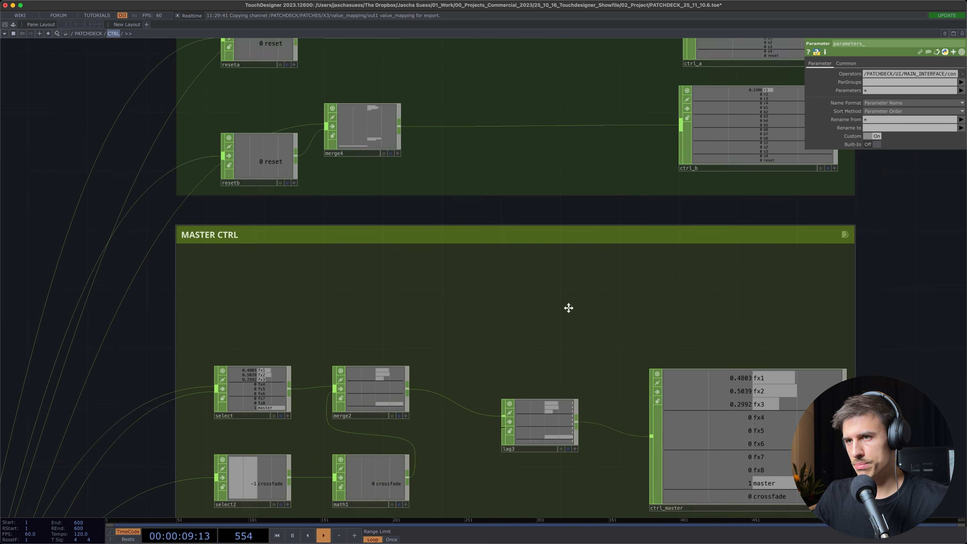
pyautogui.scroll(8, 568, 307)
pyautogui.hscroll(3, 500, 82)
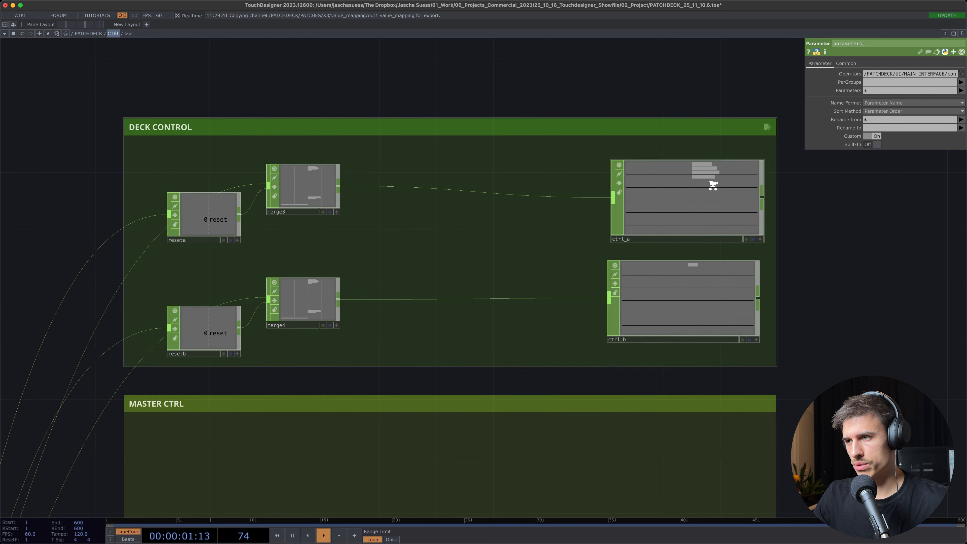
pyautogui.scroll(5, 713, 185)
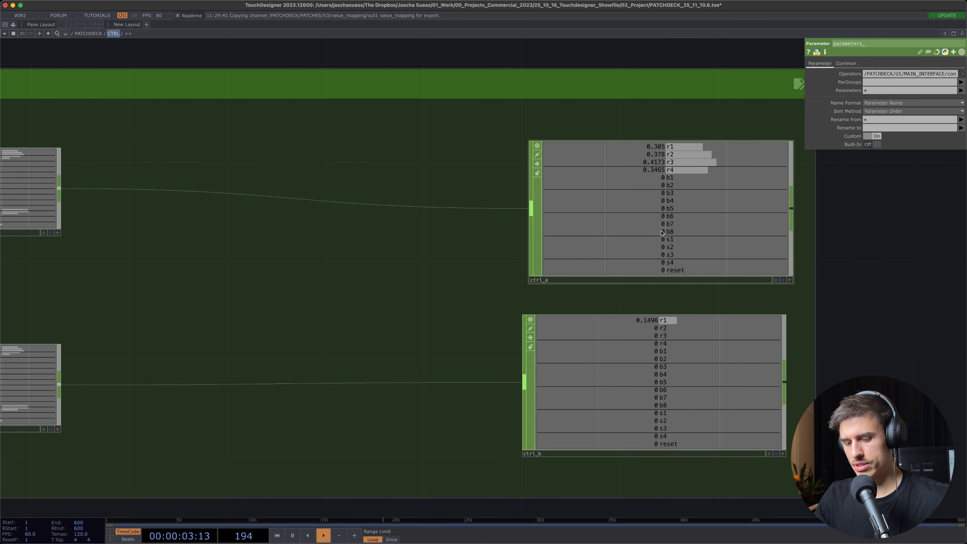
pyautogui.scroll(-10, 634, 236)
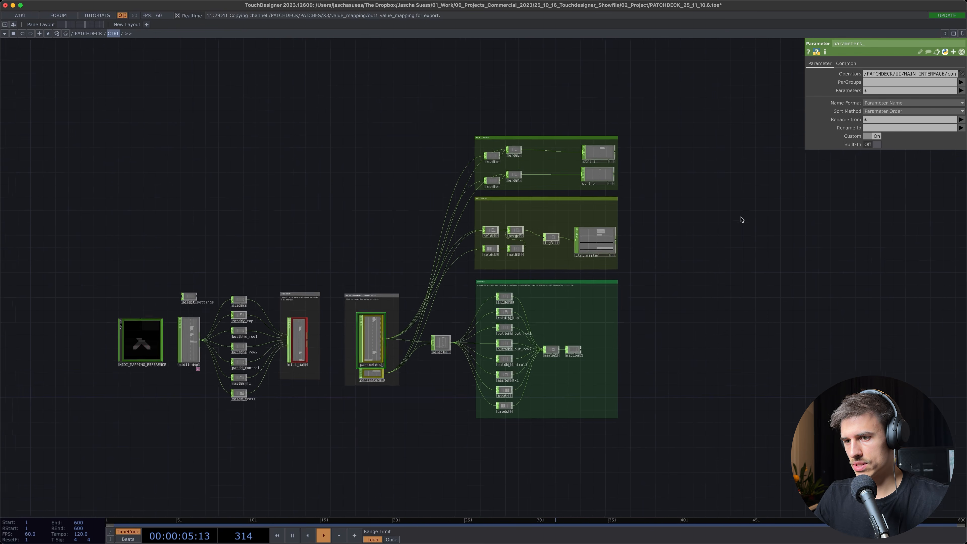
# Leave the CTRL network and open the MAIN_INTERFACE network inside UI
pyautogui.scroll(-3, 403, 211)
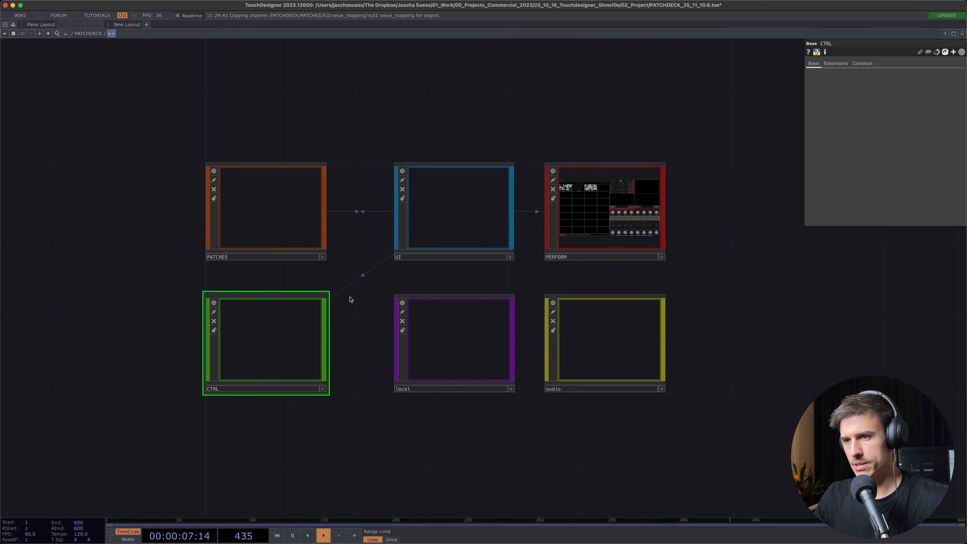
pyautogui.click(438, 208)
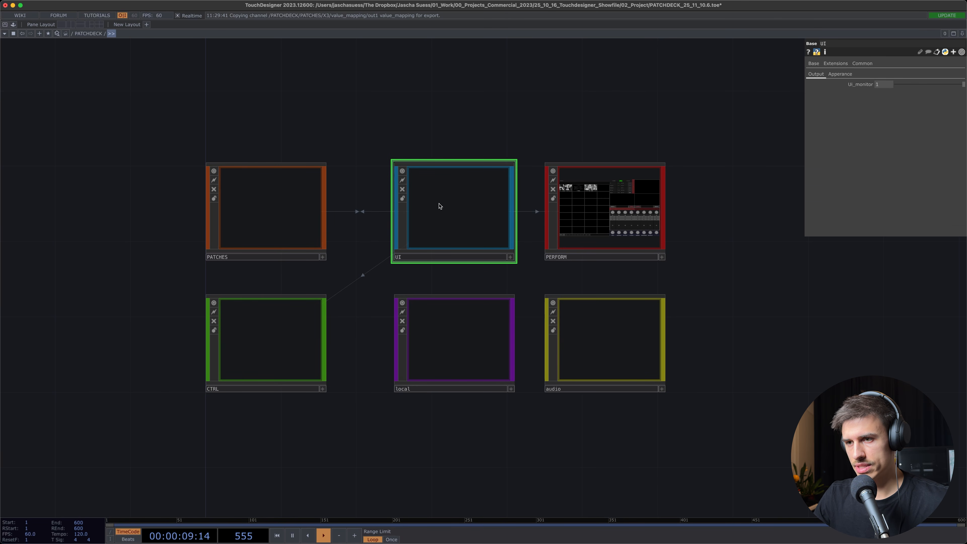
pyautogui.scroll(3, 439, 206)
pyautogui.press('i')
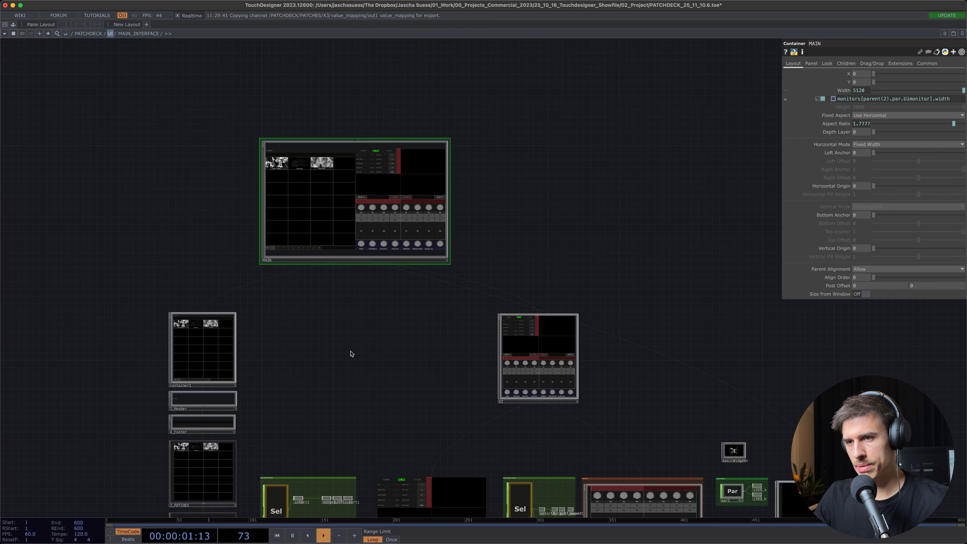
# Examine the MAIN_INTERFACE layout: the patch browser containers, the previews container, the MIDI control sections and the control UI
pyautogui.moveTo(379, 309); pyautogui.dragTo(433, 148)
pyautogui.scroll(-5, 308, 245)
pyautogui.scroll(8, 239, 244)
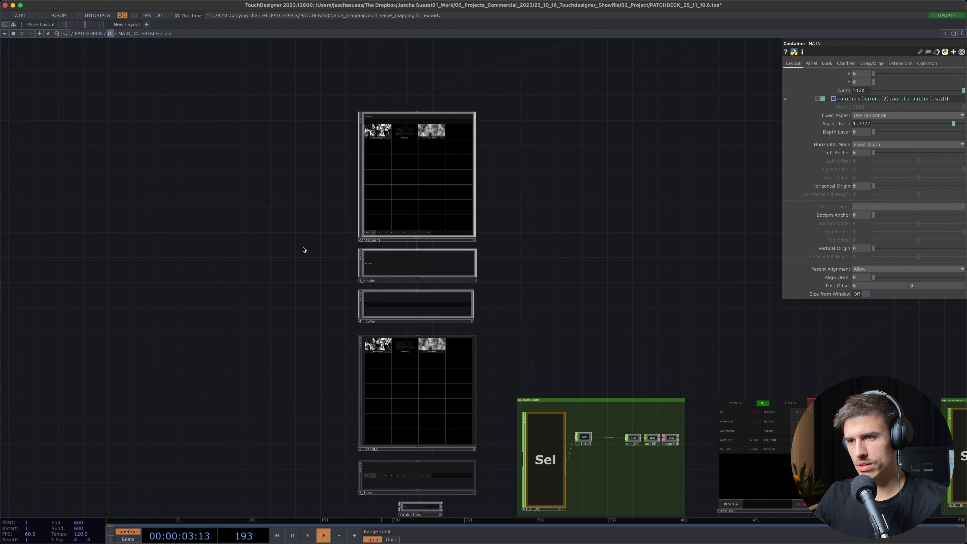
pyautogui.scroll(2, 472, 288)
pyautogui.moveTo(554, 277); pyautogui.dragTo(337, 116)
pyautogui.moveTo(551, 190); pyautogui.dragTo(310, 150)
pyautogui.scroll(5, 439, 287)
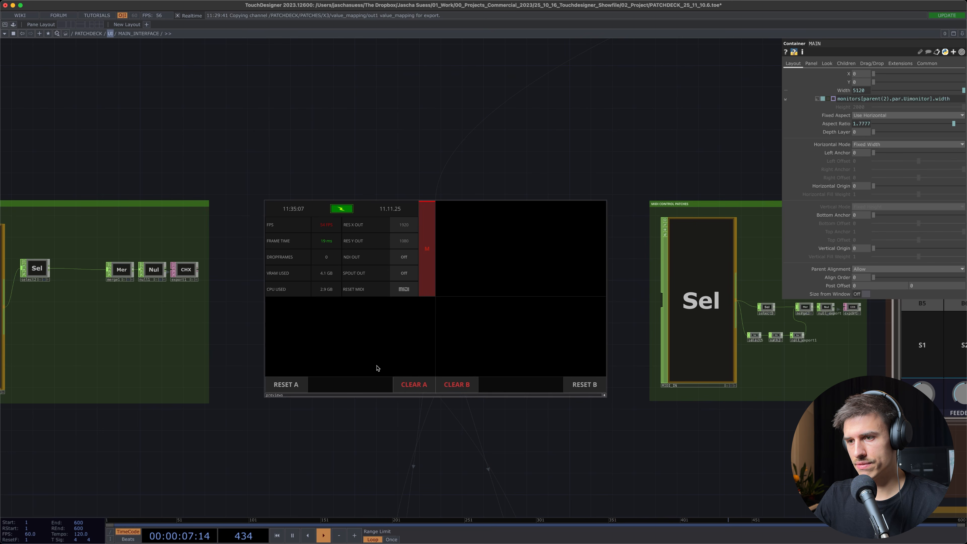
pyautogui.moveTo(536, 146); pyautogui.dragTo(571, 196)
pyautogui.scroll(-3, 477, 304)
pyautogui.moveTo(484, 133); pyautogui.dragTo(106, 72)
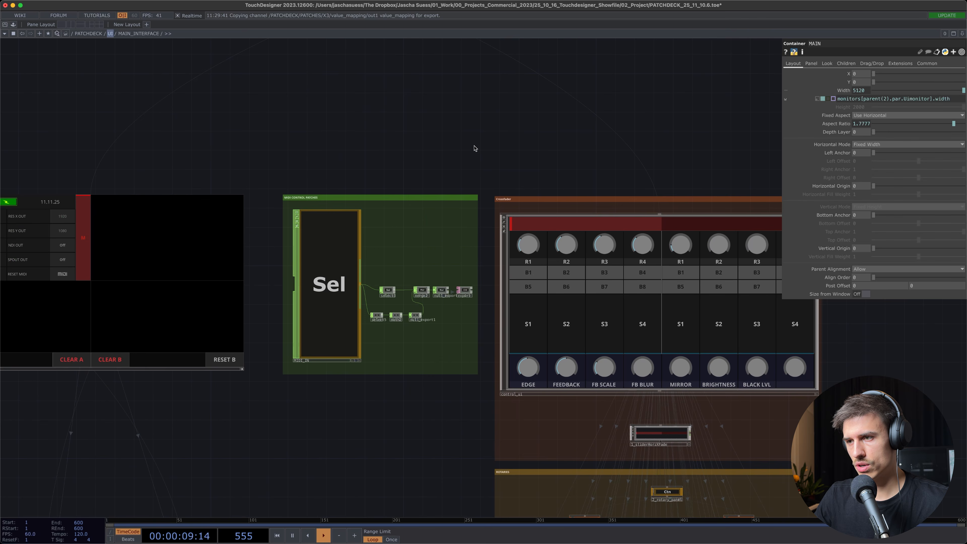
pyautogui.moveTo(469, 164); pyautogui.dragTo(710, 89)
pyautogui.moveTo(70, 224); pyautogui.dragTo(335, 257)
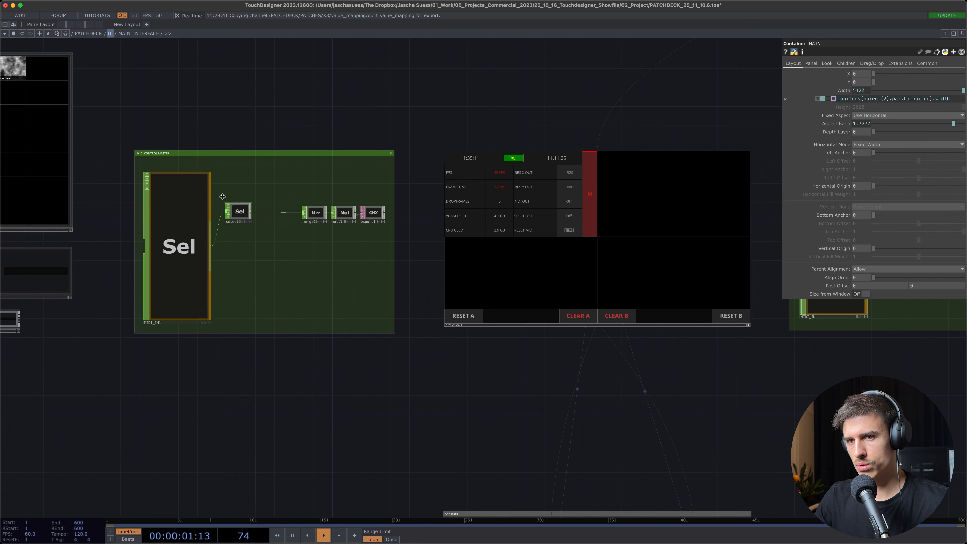
# Inspect the previews building blocks and the A/B loading tables, including select_A and select_B
pyautogui.scroll(-10, 323, 170)
pyautogui.scroll(-5, 415, 242)
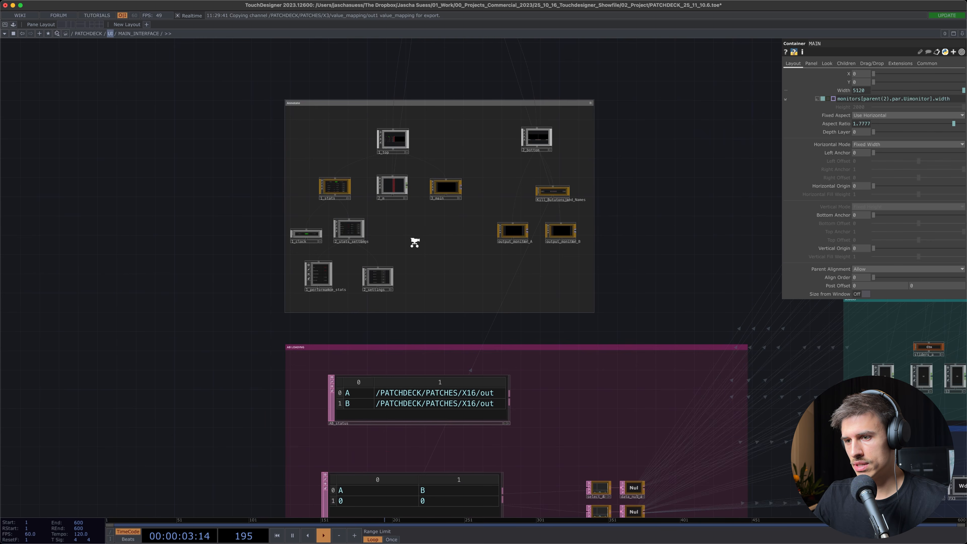
pyautogui.scroll(-5, 415, 242)
pyautogui.scroll(8, 410, 216)
pyautogui.scroll(-5, 543, 423)
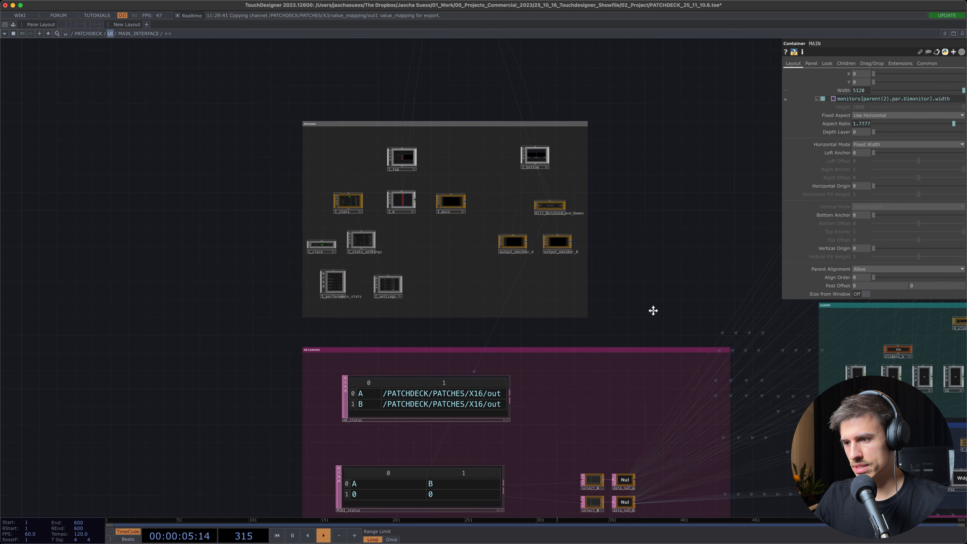
pyautogui.scroll(-5, 653, 310)
pyautogui.scroll(6, 559, 275)
pyautogui.scroll(-3, 574, 206)
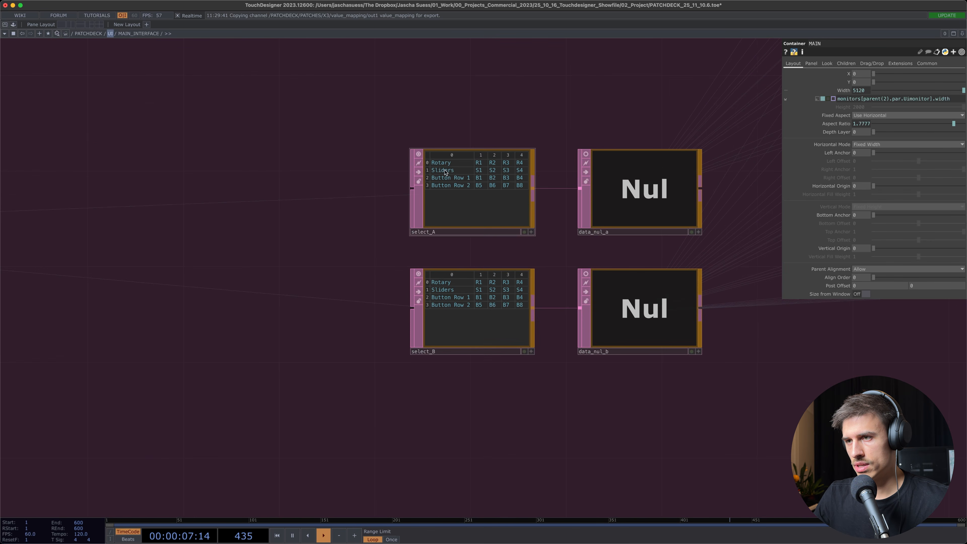
pyautogui.scroll(3, 574, 206)
pyautogui.scroll(-8, 482, 203)
pyautogui.scroll(-1, 482, 203)
pyautogui.moveTo(499, 388); pyautogui.dragTo(210, 514)
pyautogui.moveTo(701, 243); pyautogui.dragTo(695, 487)
pyautogui.scroll(2, 472, 331)
pyautogui.moveTo(332, 253); pyautogui.dragTo(447, 405)
pyautogui.moveTo(409, 340); pyautogui.dragTo(417, 401)
pyautogui.moveTo(247, 105); pyautogui.dragTo(442, 188)
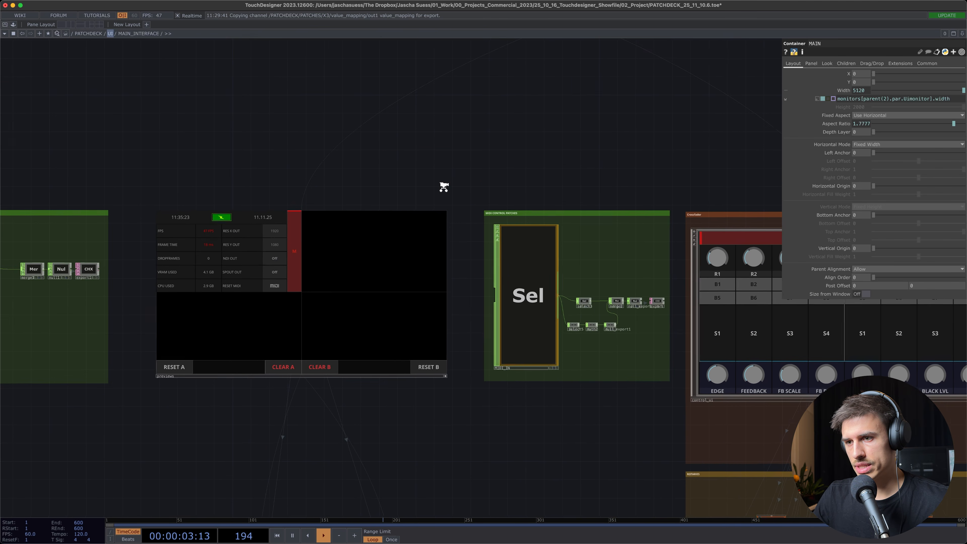
# Turn the node viewer of the previews container off and back on
pyautogui.scroll(1, 443, 206)
pyautogui.click(447, 383)
pyautogui.moveTo(447, 384); pyautogui.dragTo(368, 293)
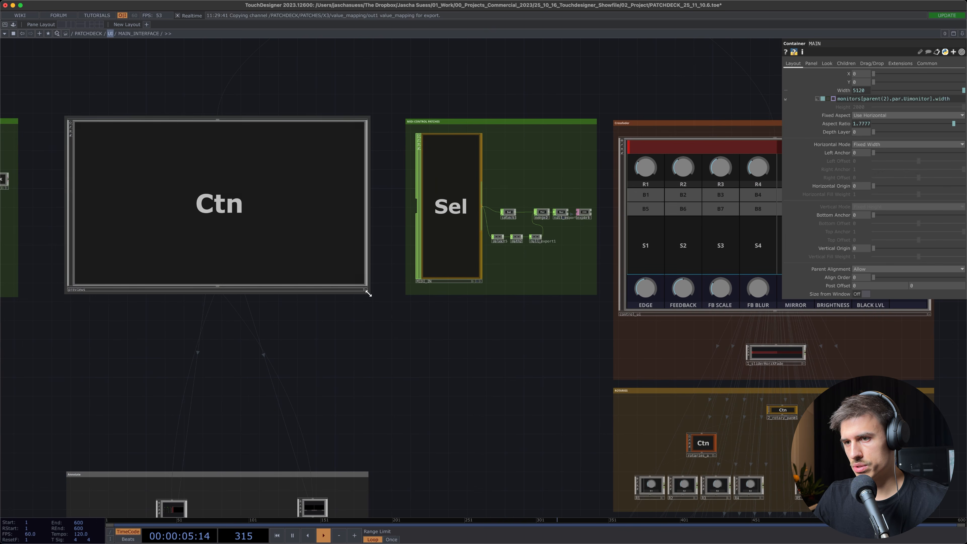
pyautogui.click(365, 291)
pyautogui.scroll(2, 445, 382)
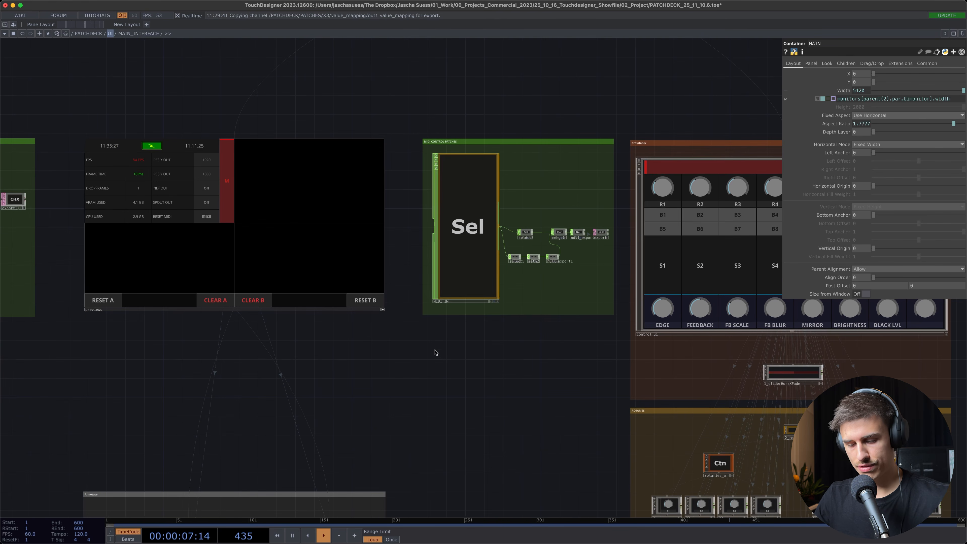
# Return from MAIN_INTERFACE to the PATCHDECK level and bring the PERFORM window into view
pyautogui.press('u')
pyautogui.press('u')
pyautogui.moveTo(584, 483); pyautogui.dragTo(469, 315)
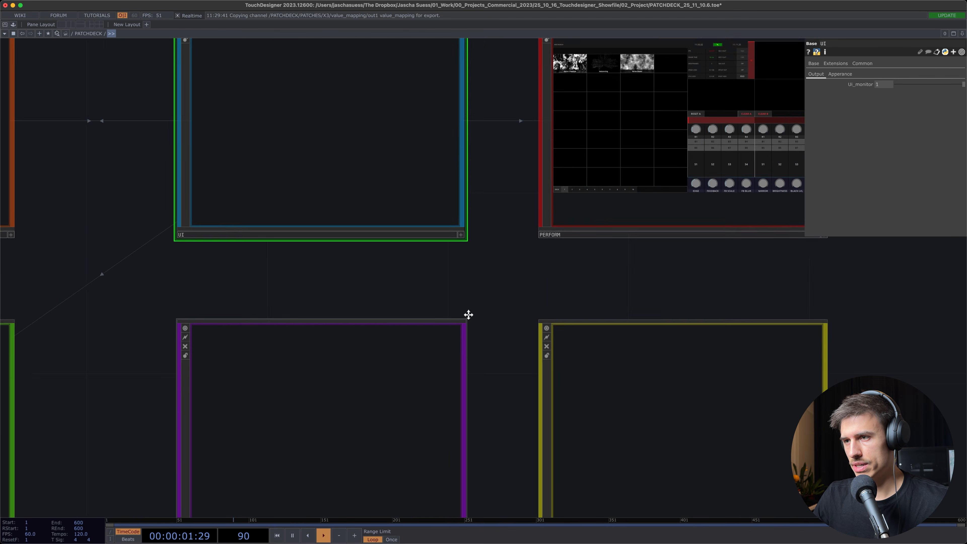
pyautogui.scroll(-2, 466, 316)
# Select the PERFORM window, try its Monitor parameter at 0 and restore it to 1
pyautogui.click(564, 192)
pyautogui.hscroll(3, 548, 341)
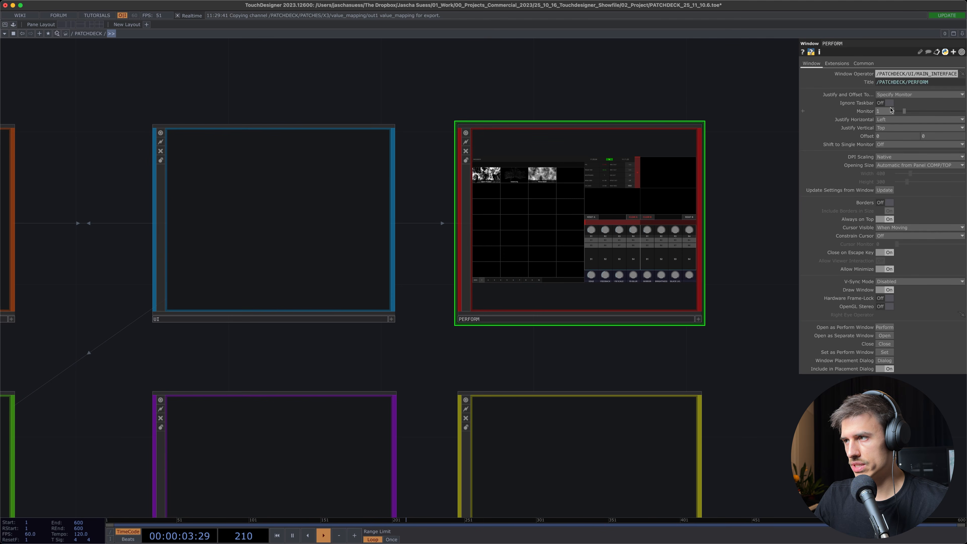
pyautogui.moveTo(901, 113); pyautogui.dragTo(898, 114)
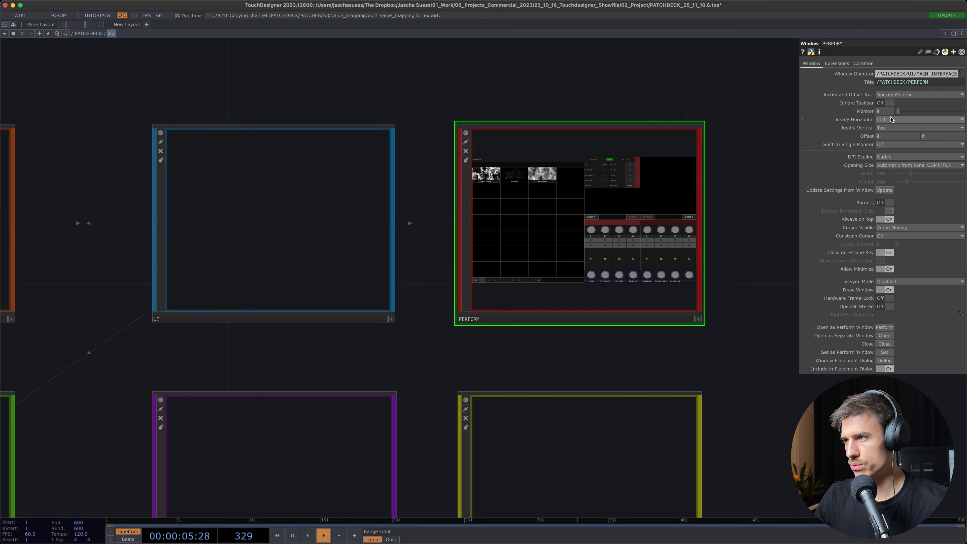
pyautogui.scroll(-3, 760, 114)
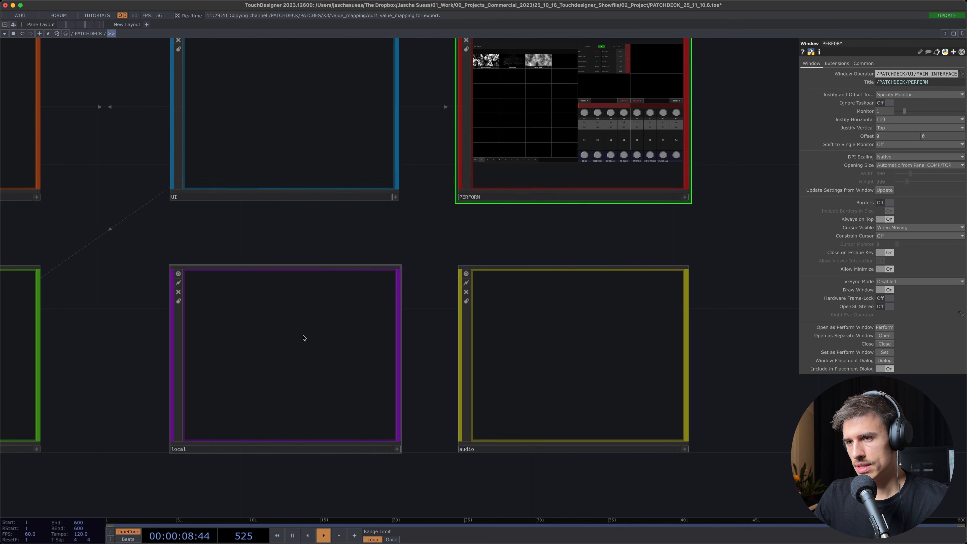
# Look at the local base, then select the audio base and enter its network
pyautogui.click(300, 339)
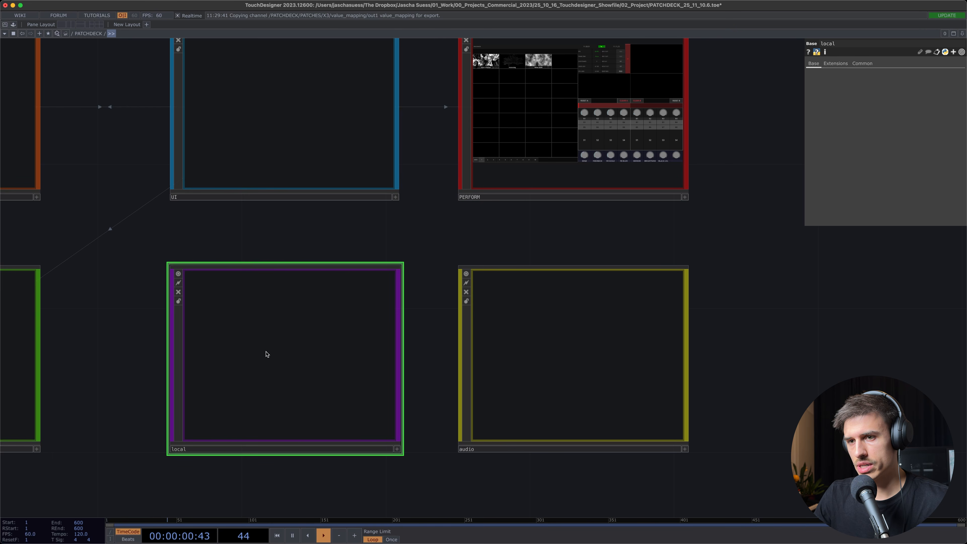
pyautogui.scroll(-2, 292, 317)
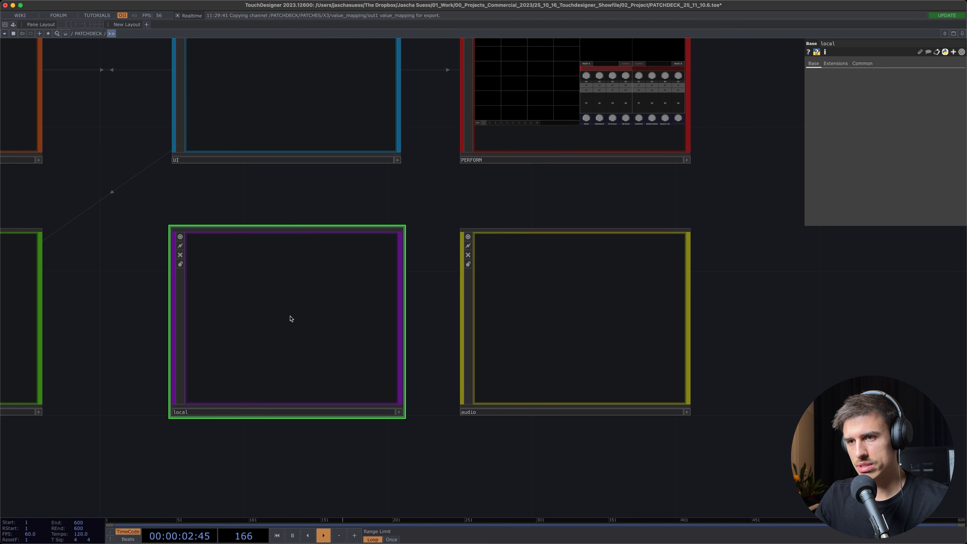
pyautogui.moveTo(366, 211); pyautogui.dragTo(452, 222)
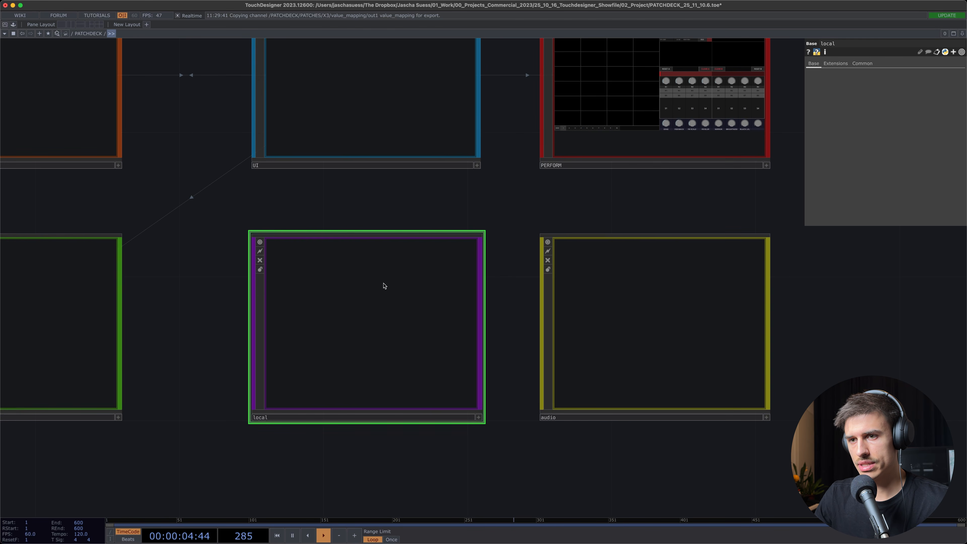
pyautogui.moveTo(570, 195); pyautogui.dragTo(454, 207)
pyautogui.click(586, 320)
pyautogui.moveTo(452, 221); pyautogui.dragTo(506, 307, button='middle')
pyautogui.press('i')
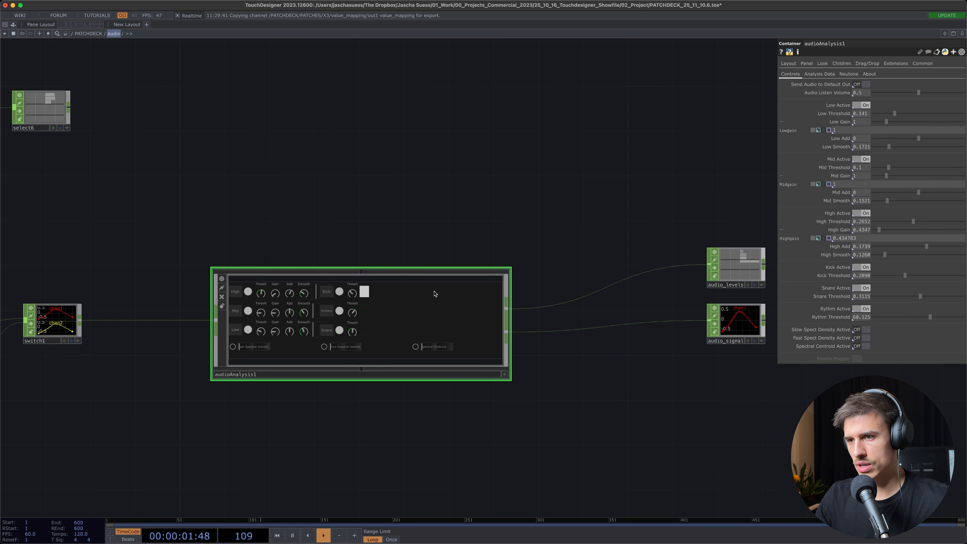
# Examine the audioAnalysis1 container together with its switch1 input and the neighbouring MIDI selects
pyautogui.moveTo(437, 226); pyautogui.dragTo(637, 220)
pyautogui.moveTo(233, 224); pyautogui.dragTo(109, 208)
pyautogui.moveTo(309, 227); pyautogui.dragTo(303, 219)
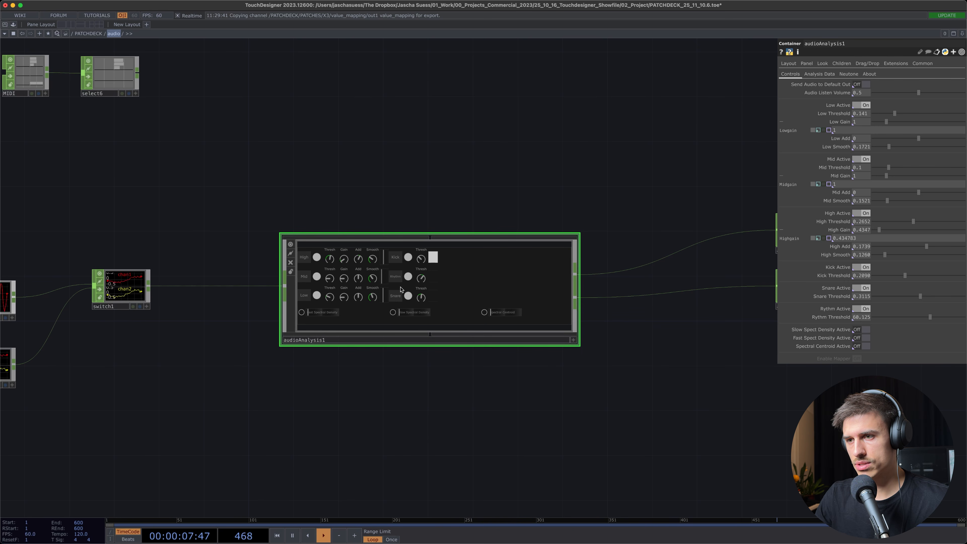
# Examine audioAnalysis1's frequency band, kick, rhythm and snare controls, and select audiodevin1 to view its audio input parameters
pyautogui.scroll(-2, 394, 308)
pyautogui.scroll(8, 418, 282)
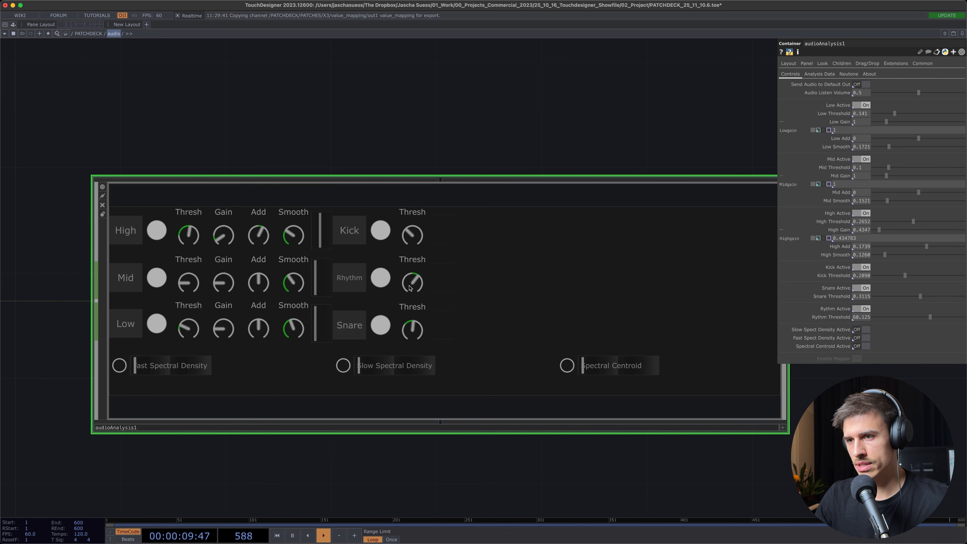
pyautogui.scroll(-9, 519, 351)
pyautogui.moveTo(360, 367); pyautogui.dragTo(423, 327)
pyautogui.click(215, 295)
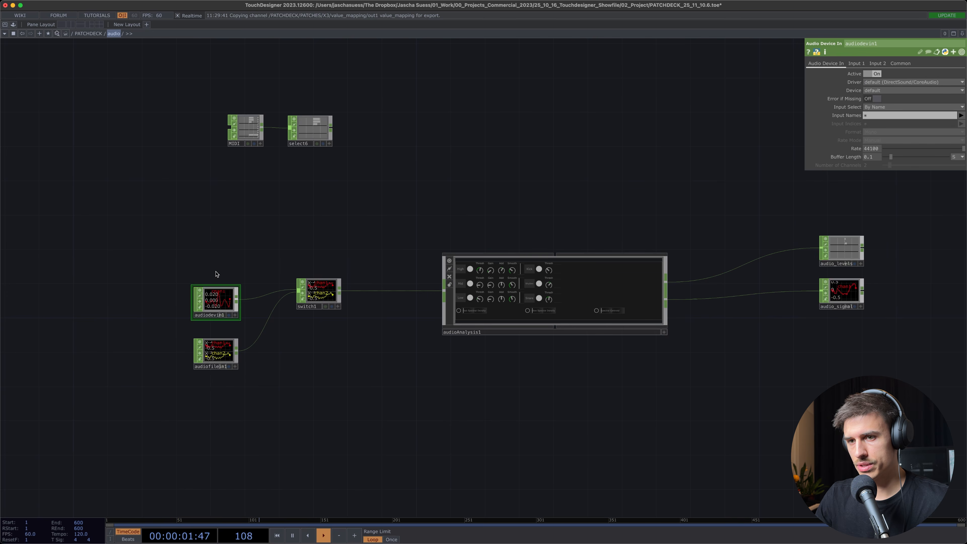
pyautogui.scroll(2, 362, 234)
pyautogui.moveTo(361, 234); pyautogui.dragTo(275, 261)
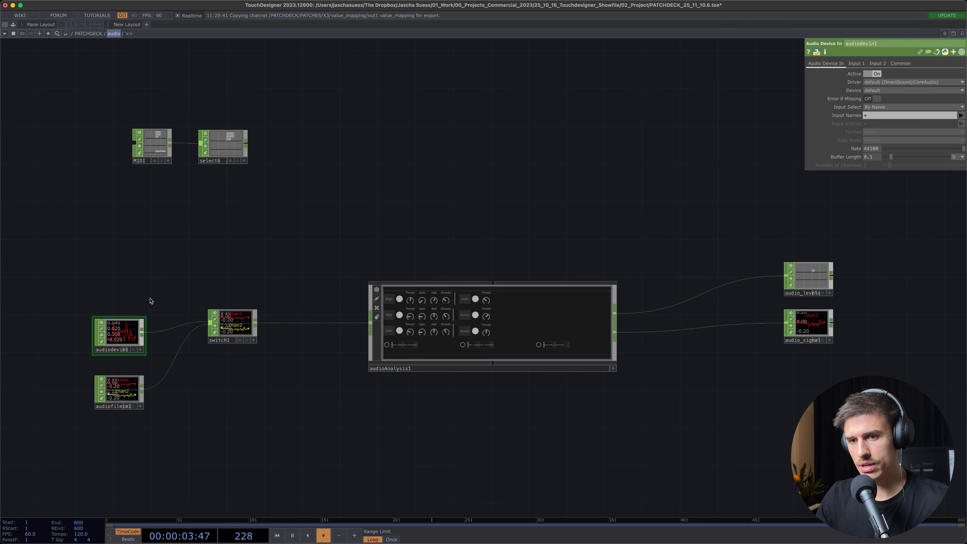
pyautogui.moveTo(226, 401); pyautogui.dragTo(191, 399)
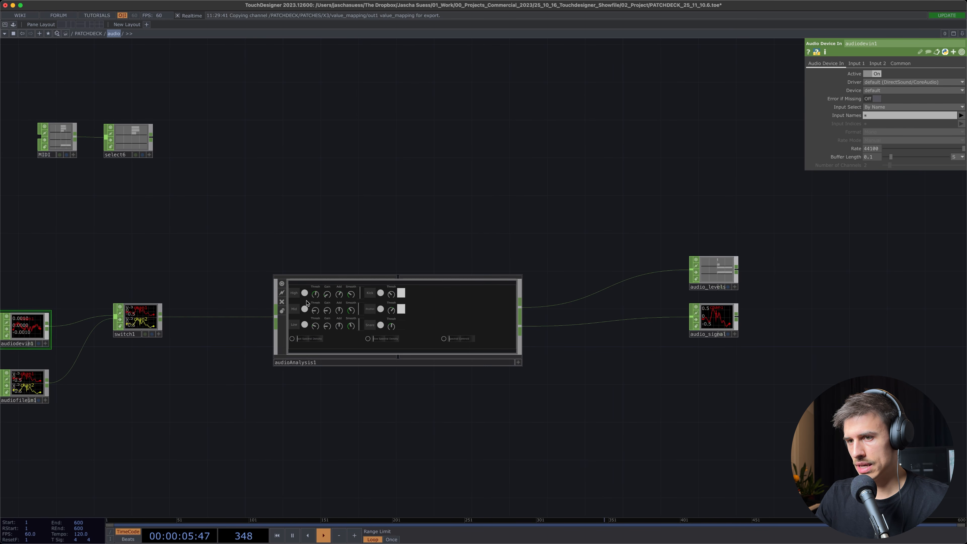
pyautogui.scroll(5, 345, 302)
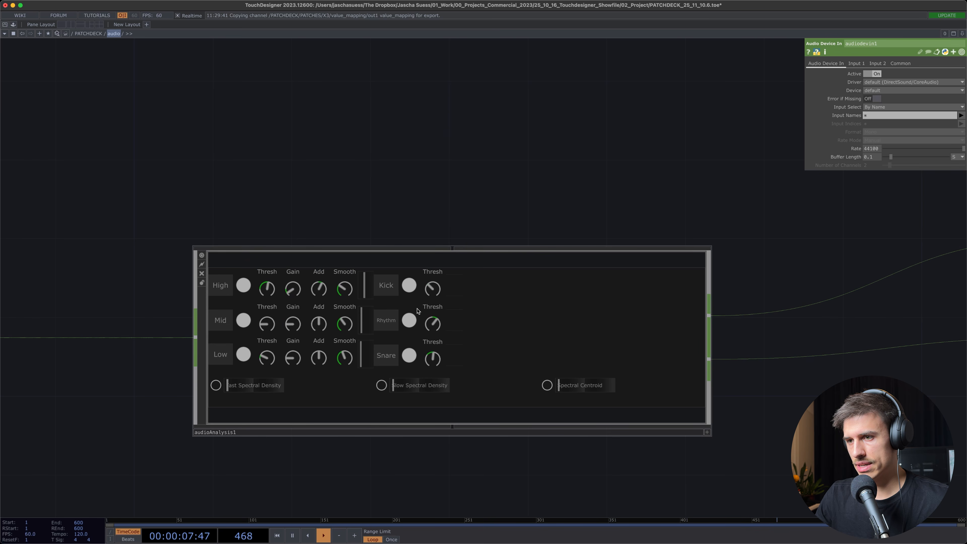
# Select the audio_levels null at the analysis output and examine its low, mid, high, kick, snare and rythm channels
pyautogui.scroll(-4, 438, 305)
pyautogui.moveTo(449, 206); pyautogui.dragTo(213, 220)
pyautogui.scroll(4, 668, 277)
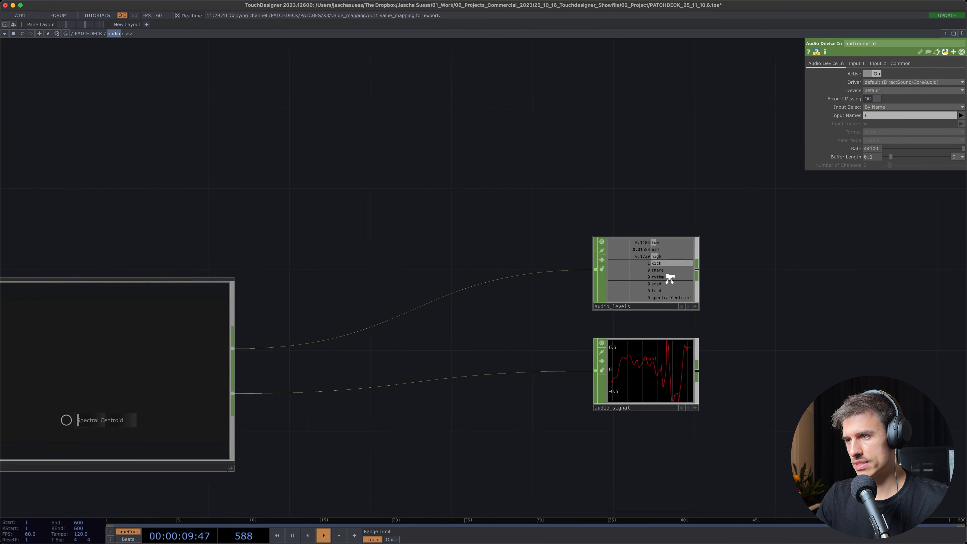
pyautogui.click(669, 277)
pyautogui.scroll(2, 669, 277)
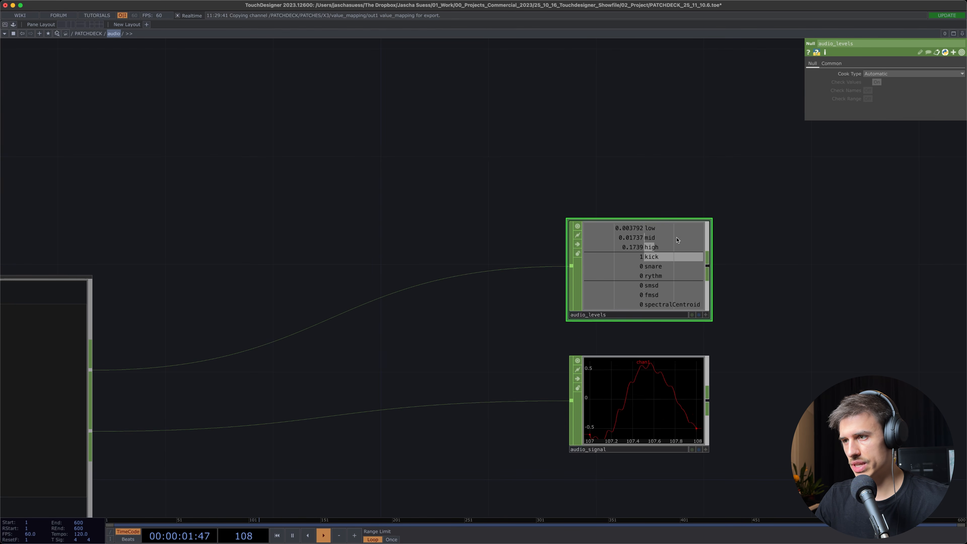
pyautogui.scroll(-5, 677, 308)
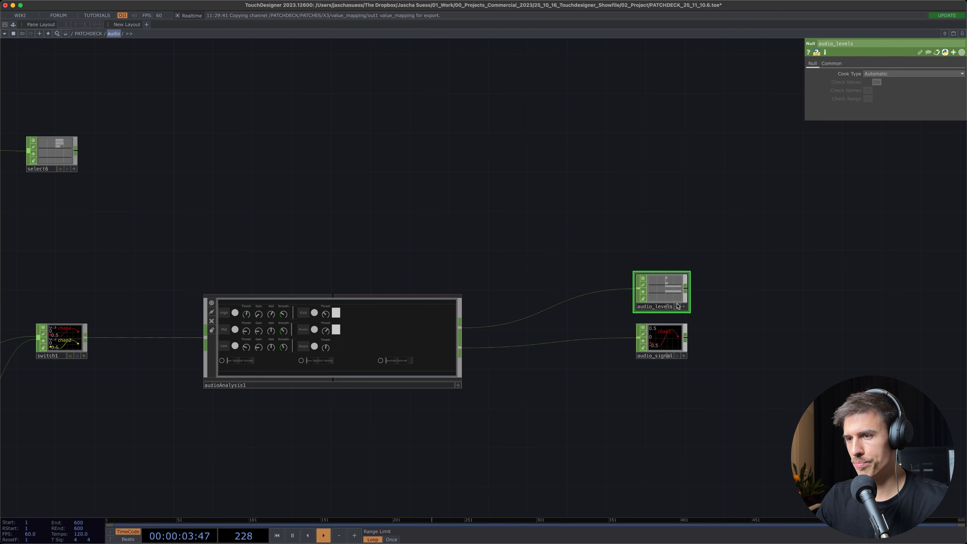
pyautogui.moveTo(323, 259); pyautogui.dragTo(383, 250)
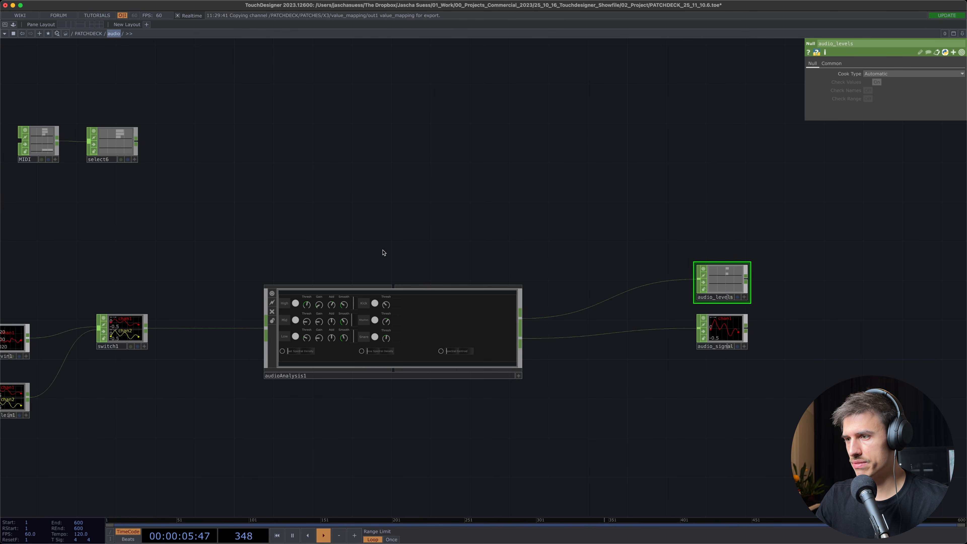
# Leave the audio network for the PATCHDECK level and frame all its components from PATCHES to audio
pyautogui.press('u')
pyautogui.moveTo(710, 220); pyautogui.dragTo(723, 253)
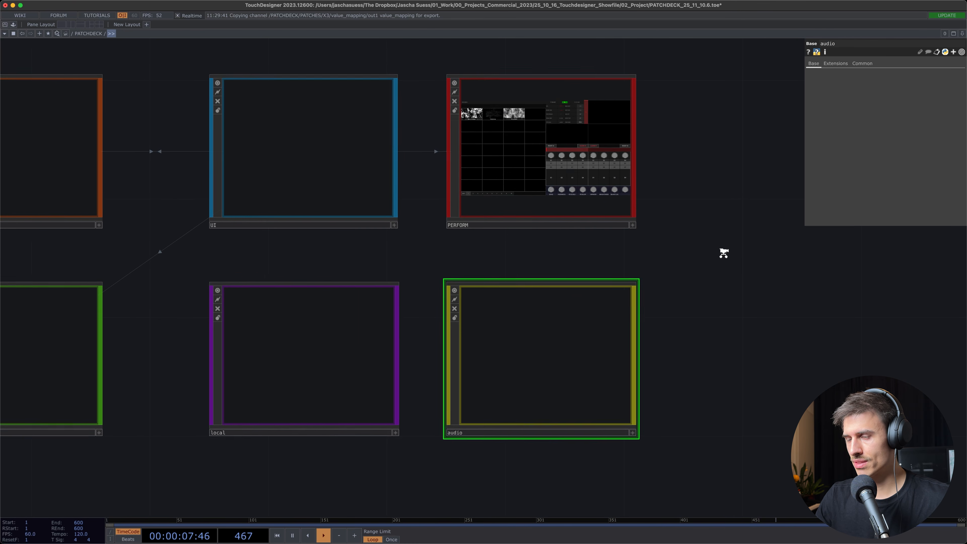
pyautogui.scroll(-3, 723, 253)
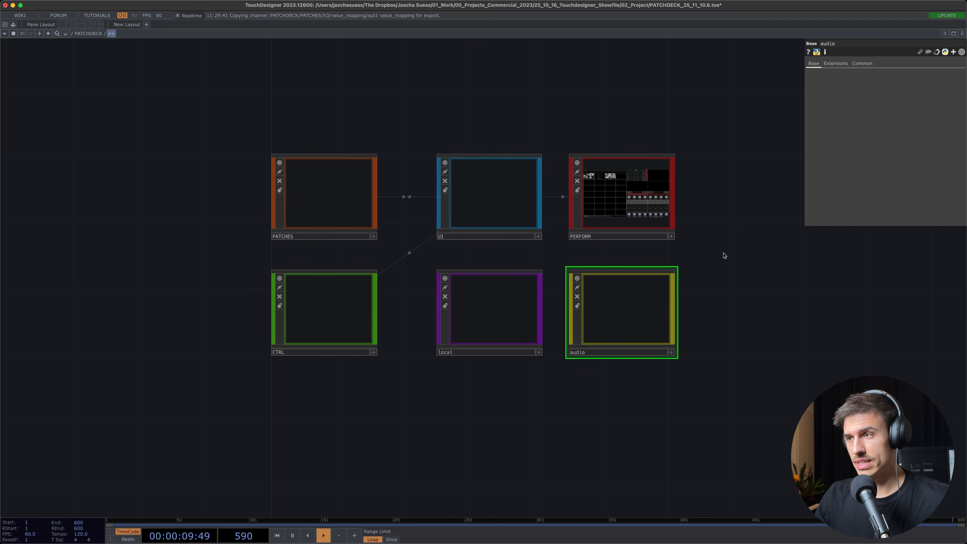
pyautogui.moveTo(572, 124); pyautogui.dragTo(475, 154)
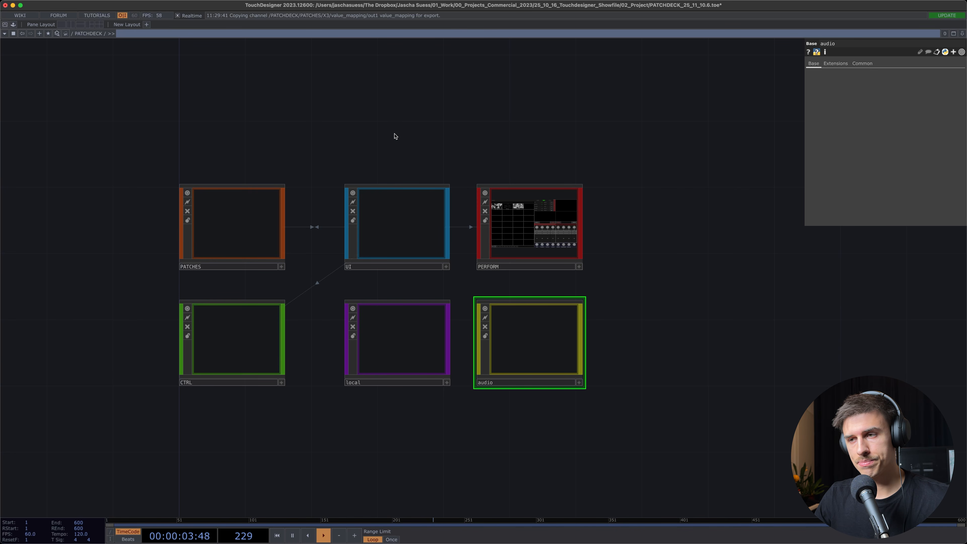
pyautogui.moveTo(394, 136); pyautogui.dragTo(391, 121)
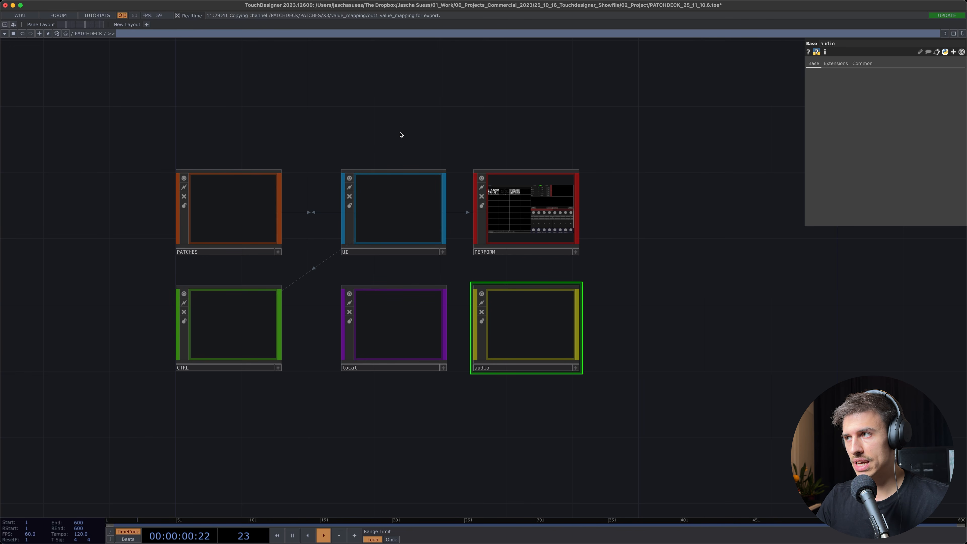
pyautogui.moveTo(397, 135); pyautogui.dragTo(401, 151)
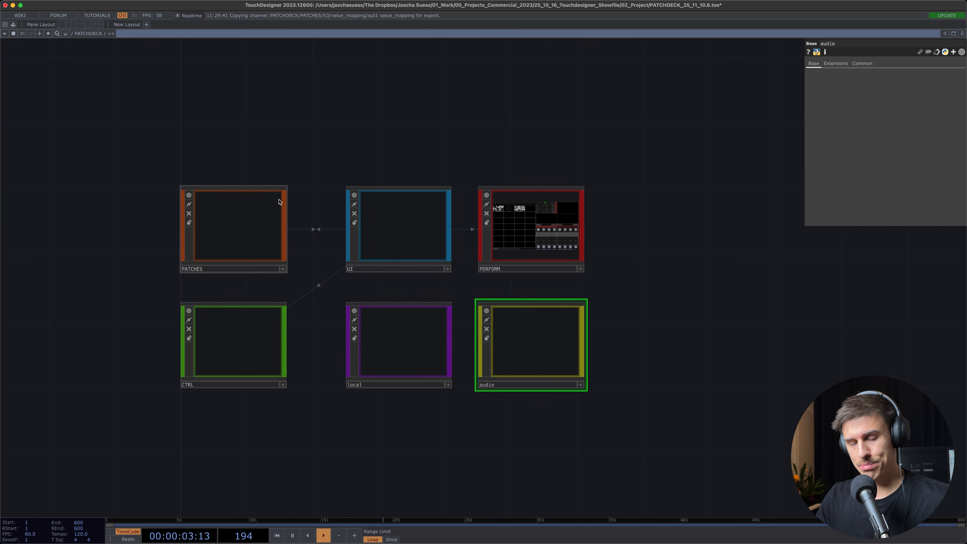